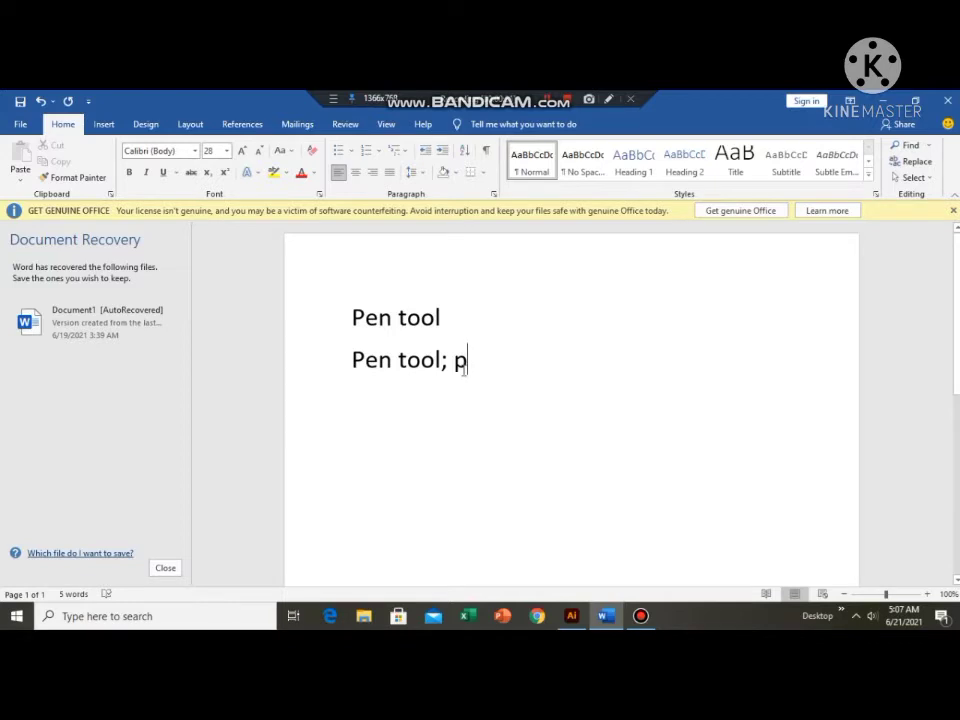
Add a new line reading "Draw custom shapes" below the "Pen tool; p" line.
key("Return")
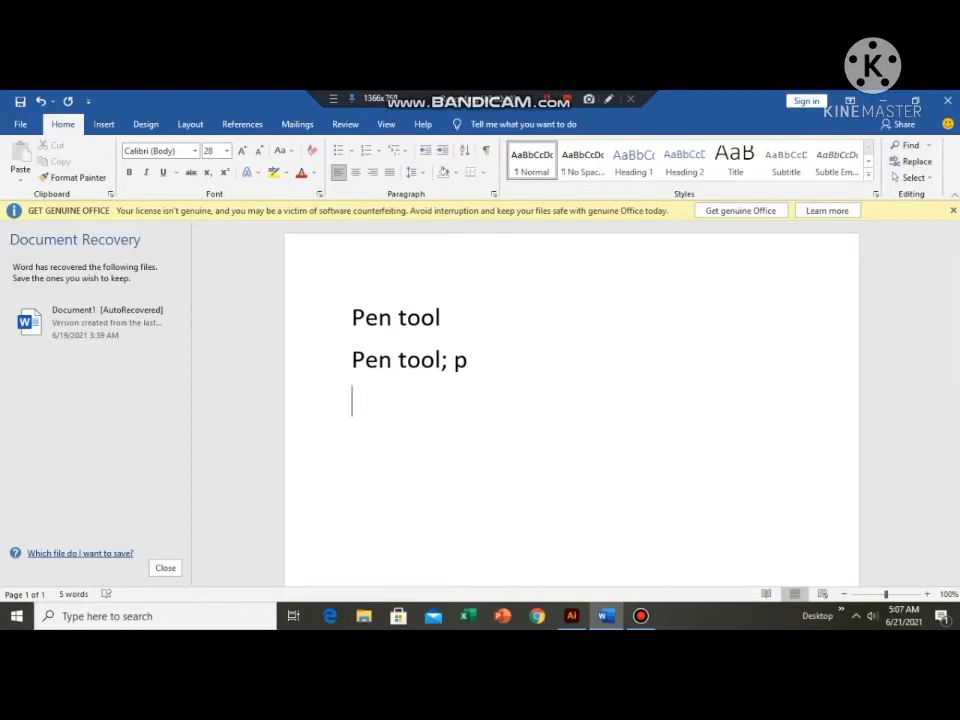
type("draw")
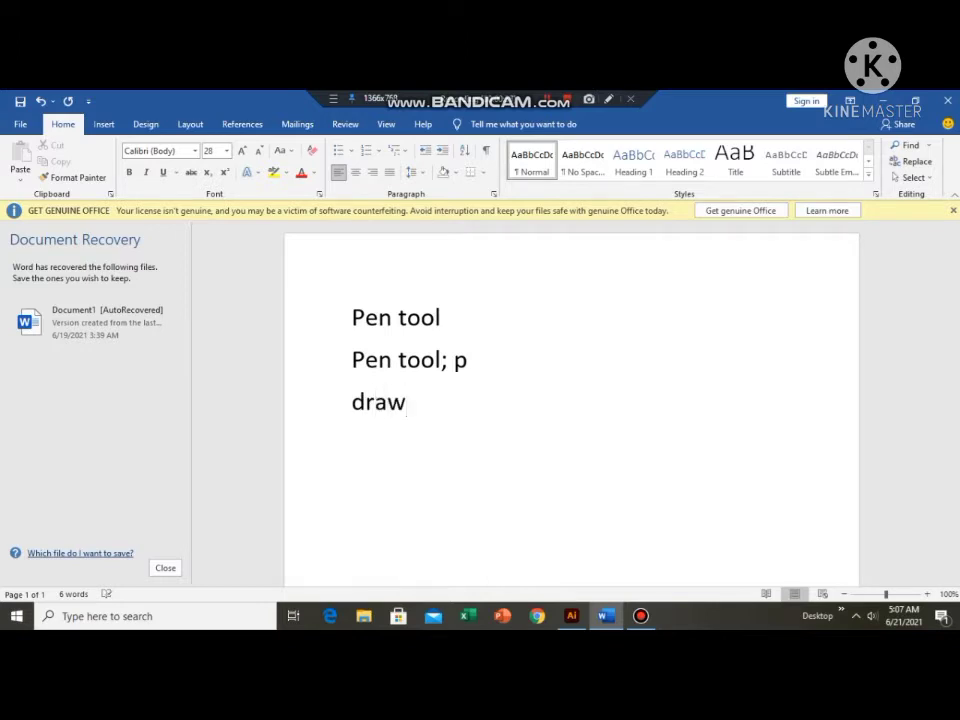
type(" cust")
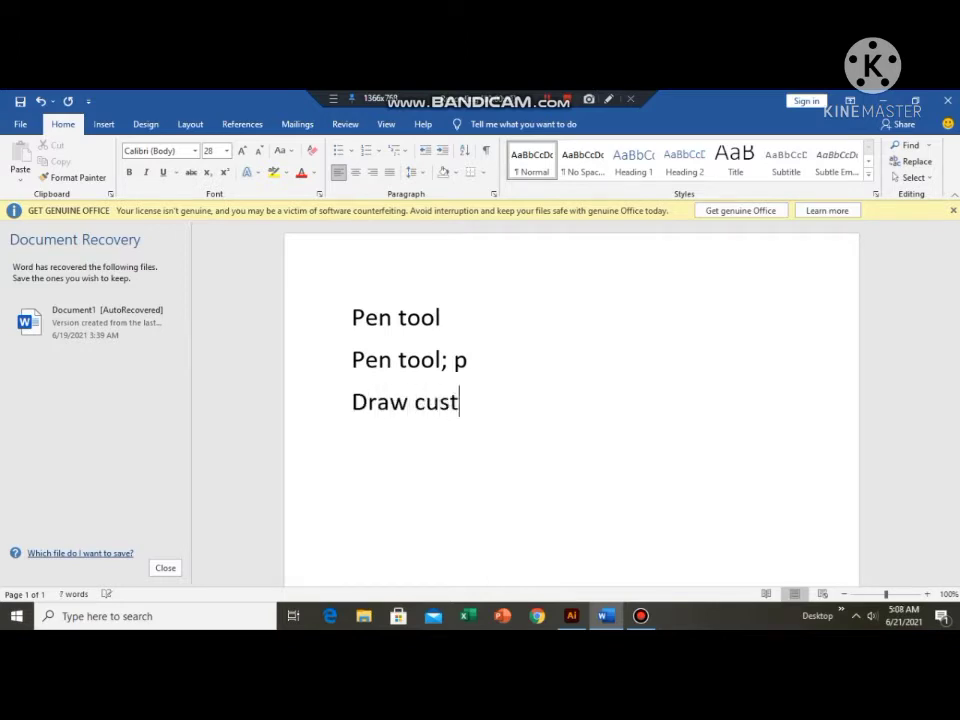
type("om sha")
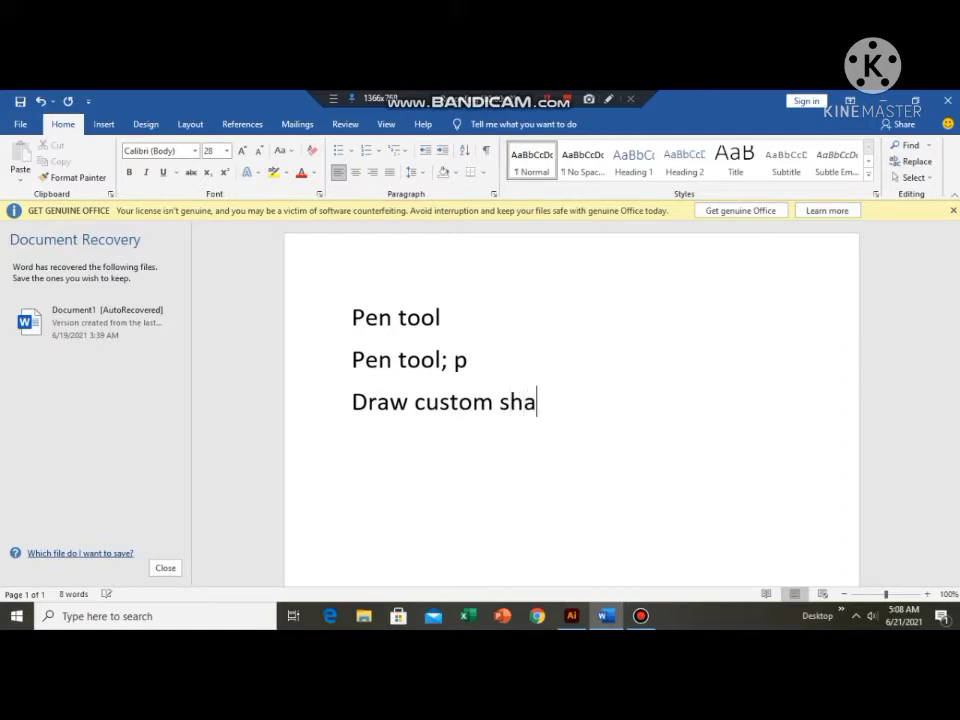
type("pes")
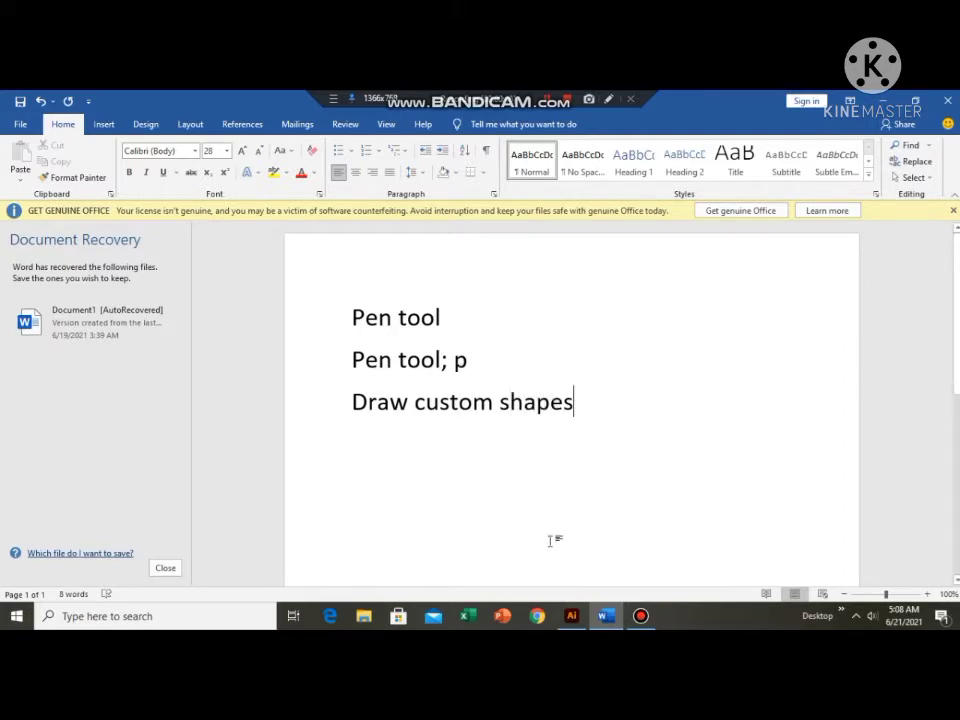
Switch to Illustrator and activate the Pen tool from its group of anchor point tools.
left_click(571, 616)
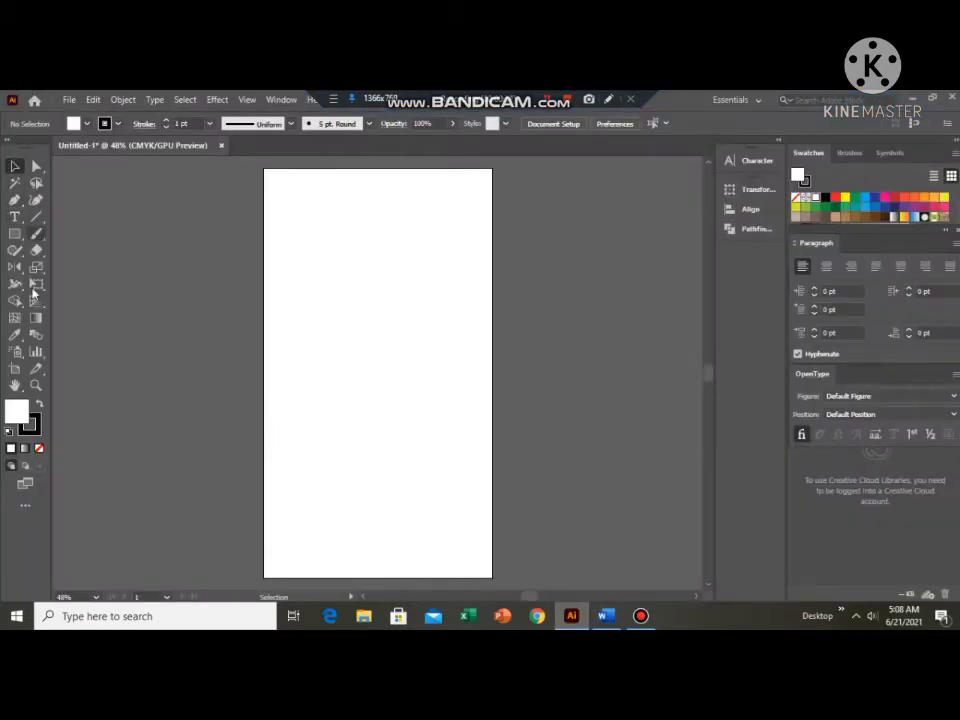
left_click(13, 207)
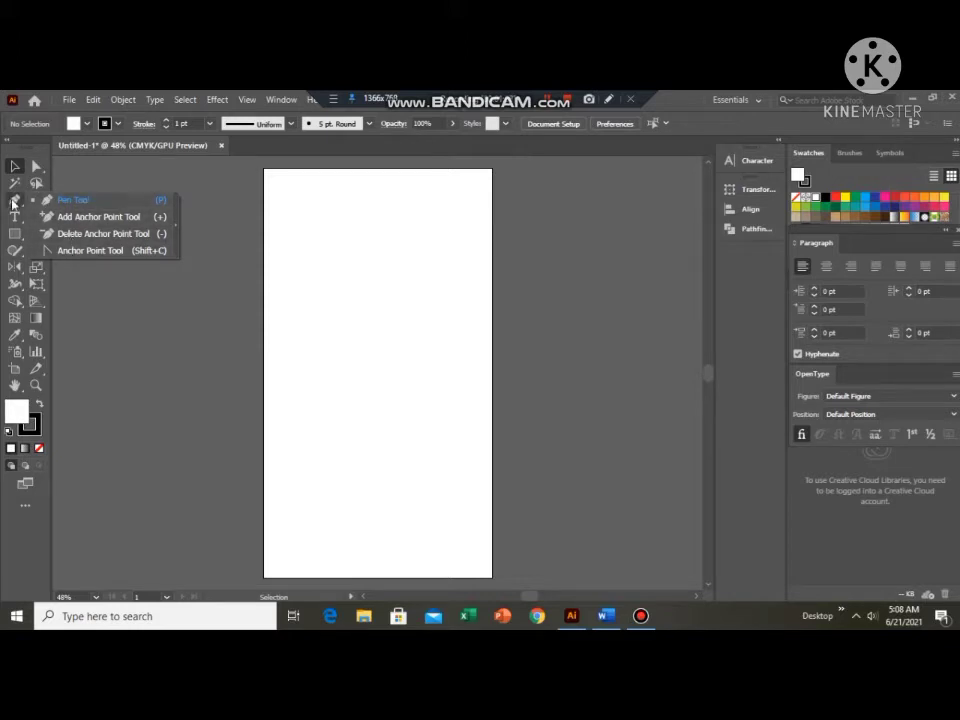
left_click(14, 202)
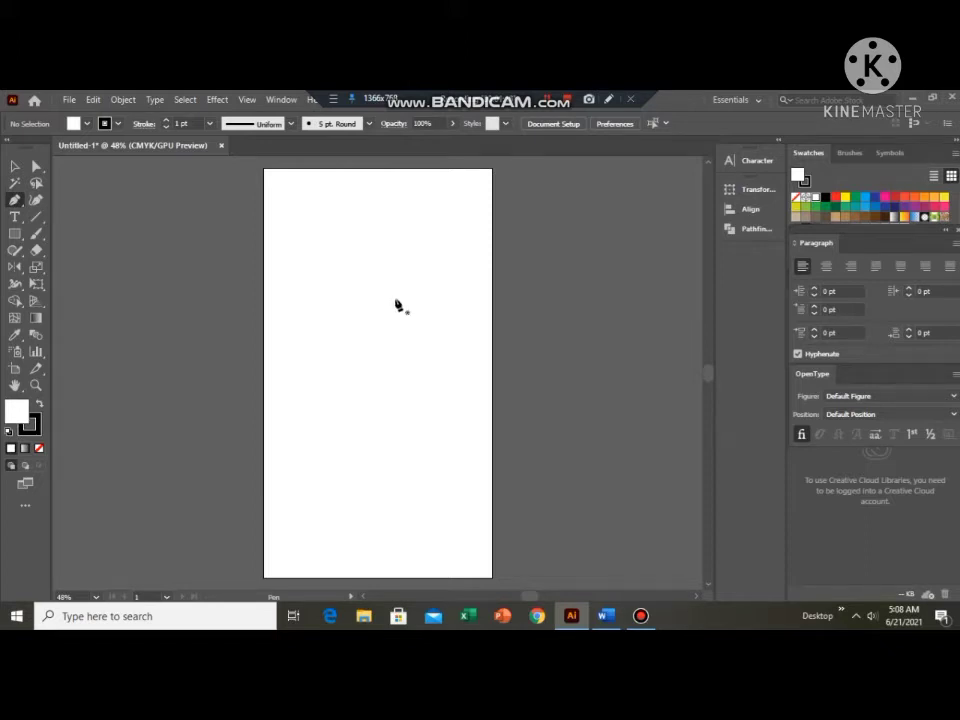
Draw a closed five-point polygon of straight segments with a notch in its upper-right side, in the artboard's upper half.
left_click(378, 268)
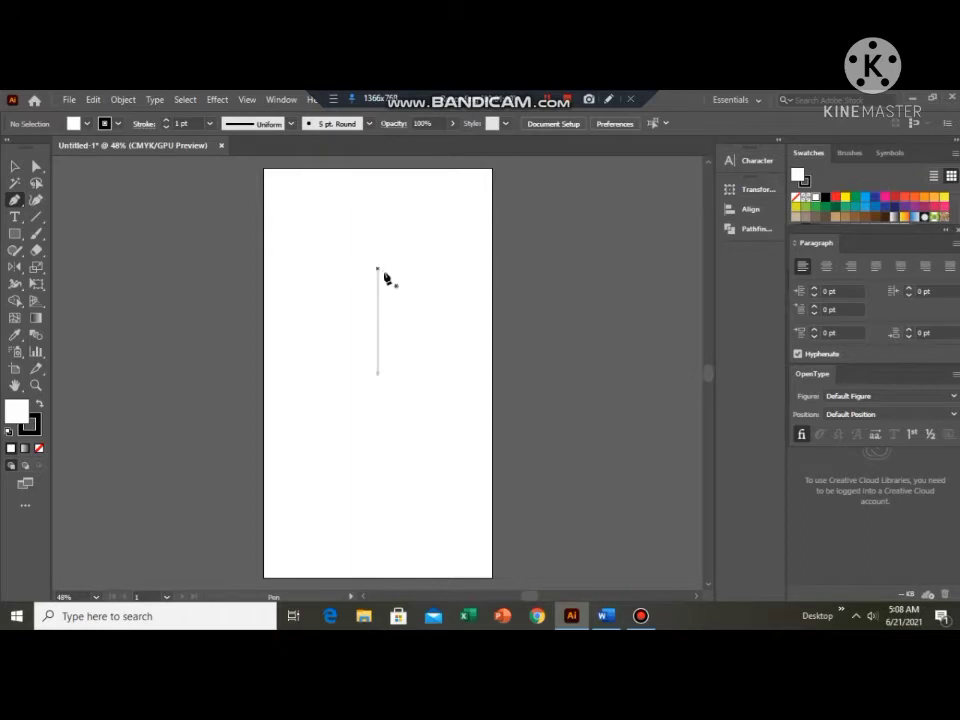
left_click(308, 300)
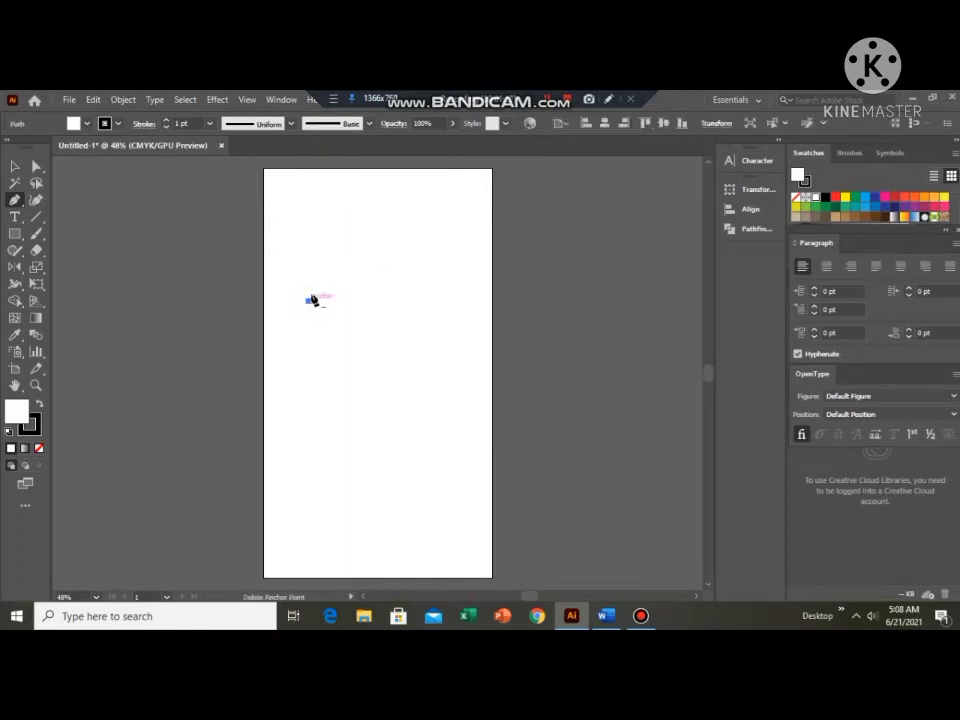
left_click(378, 245)
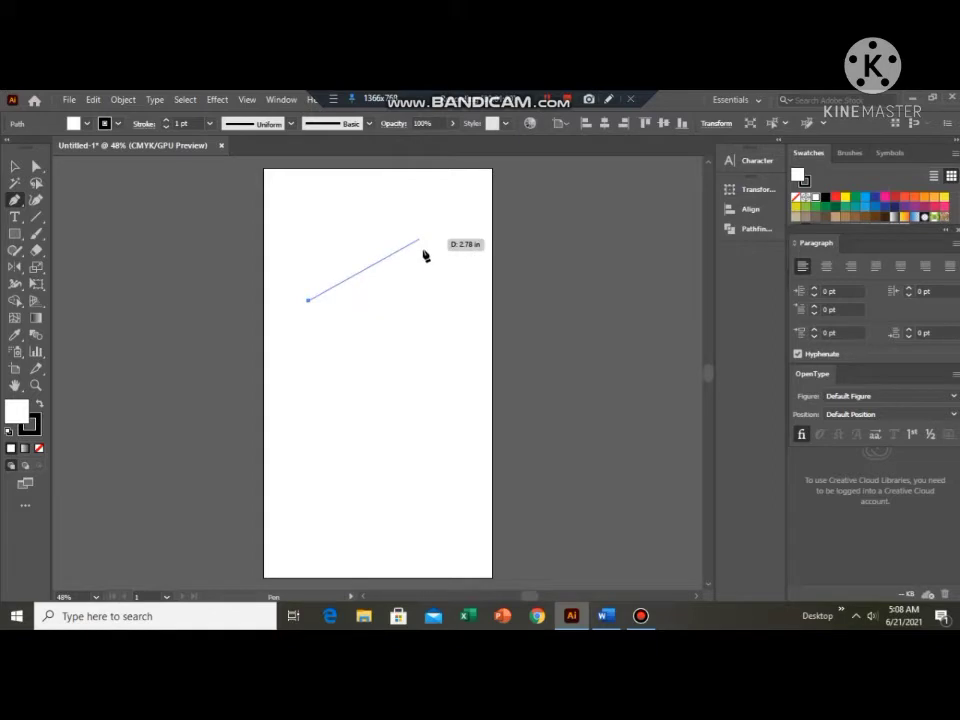
left_click(387, 251)
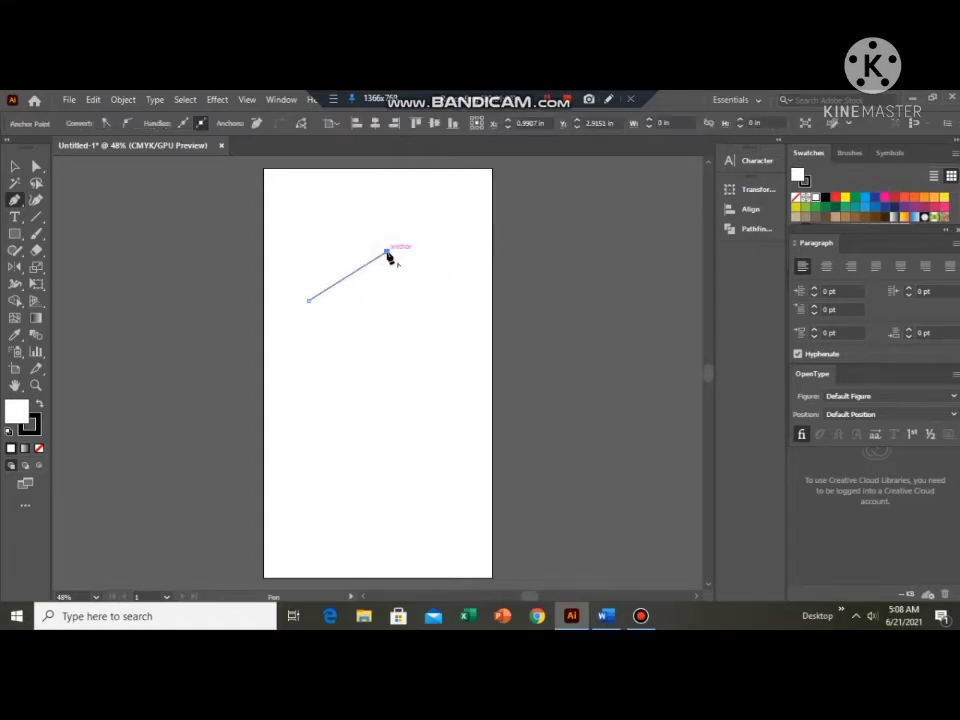
left_click(387, 292)
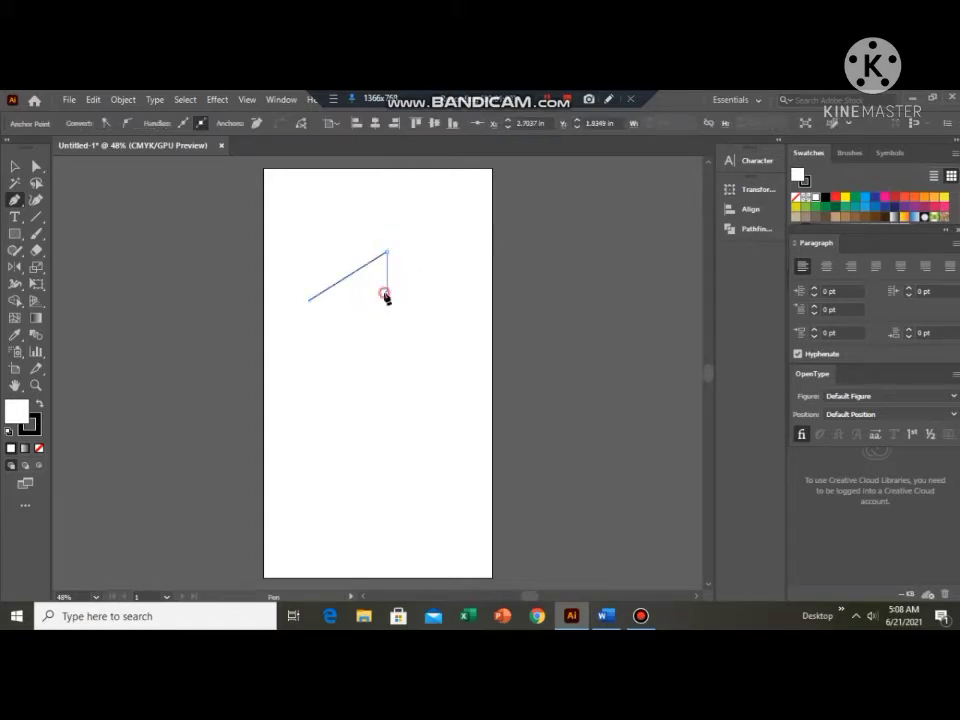
left_click(429, 300)
left_click(345, 332)
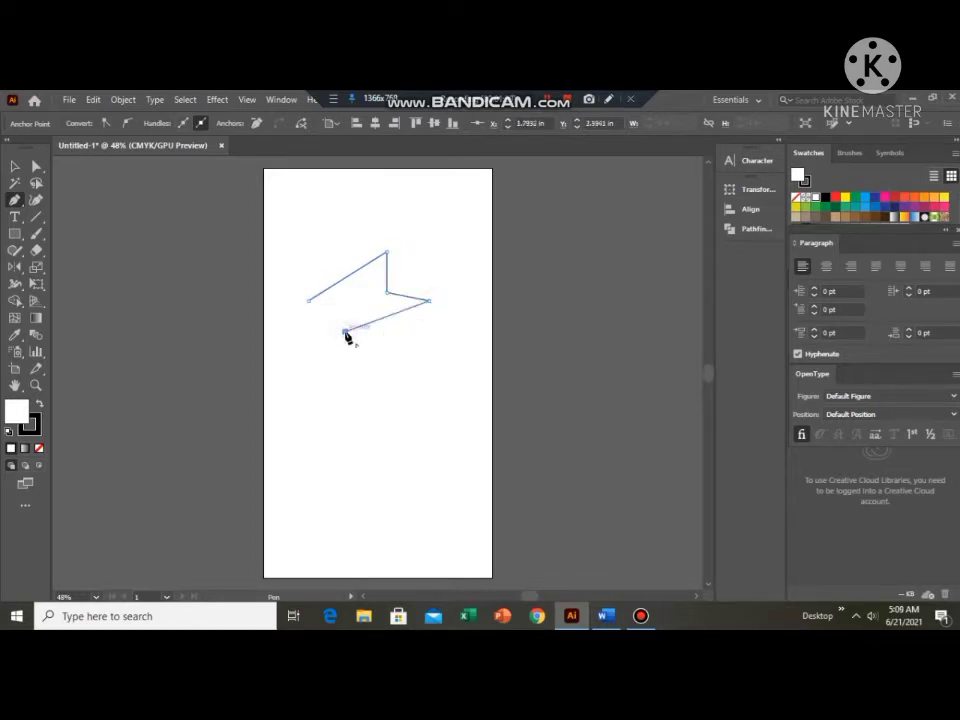
left_click(308, 301)
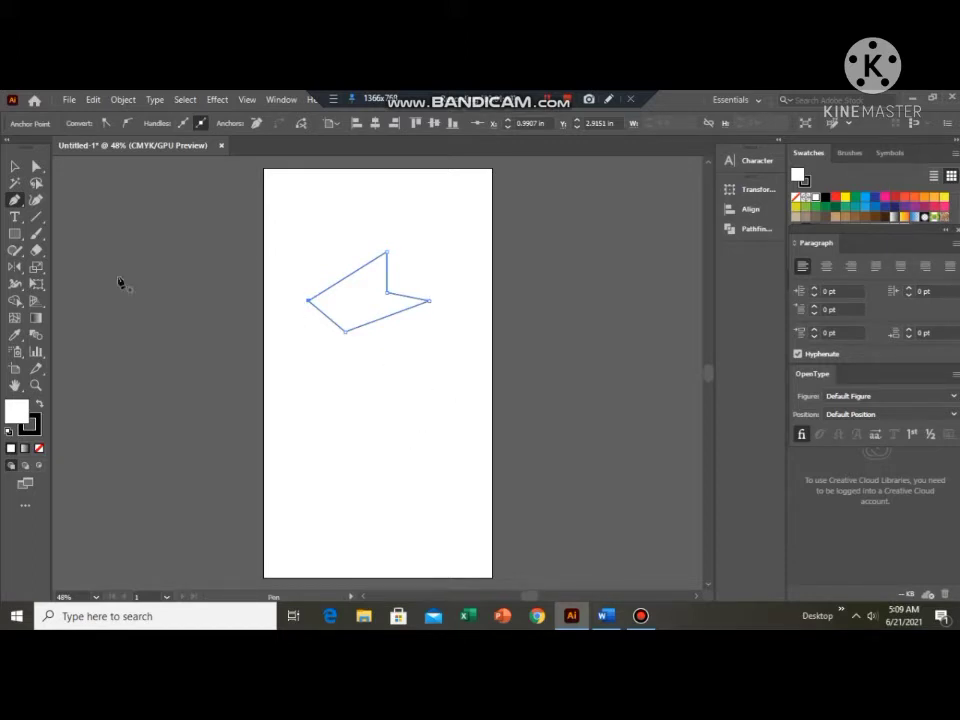
Draw a closed three-point shape below the polygon, with a bulging curved right side and straight segments meeting at the left point.
left_click(314, 451)
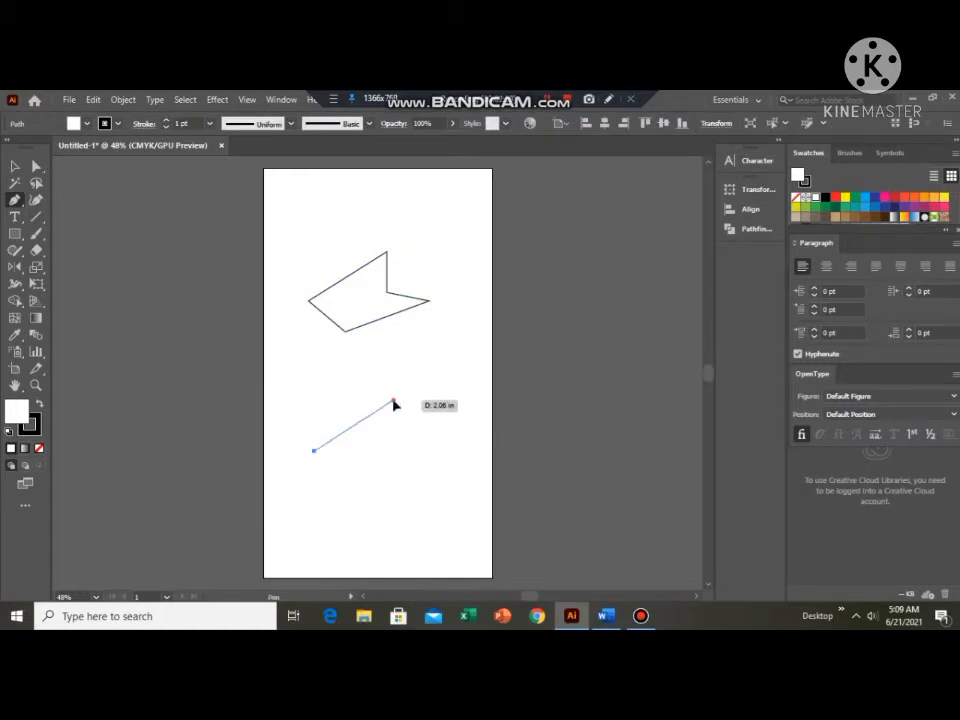
left_click(394, 402)
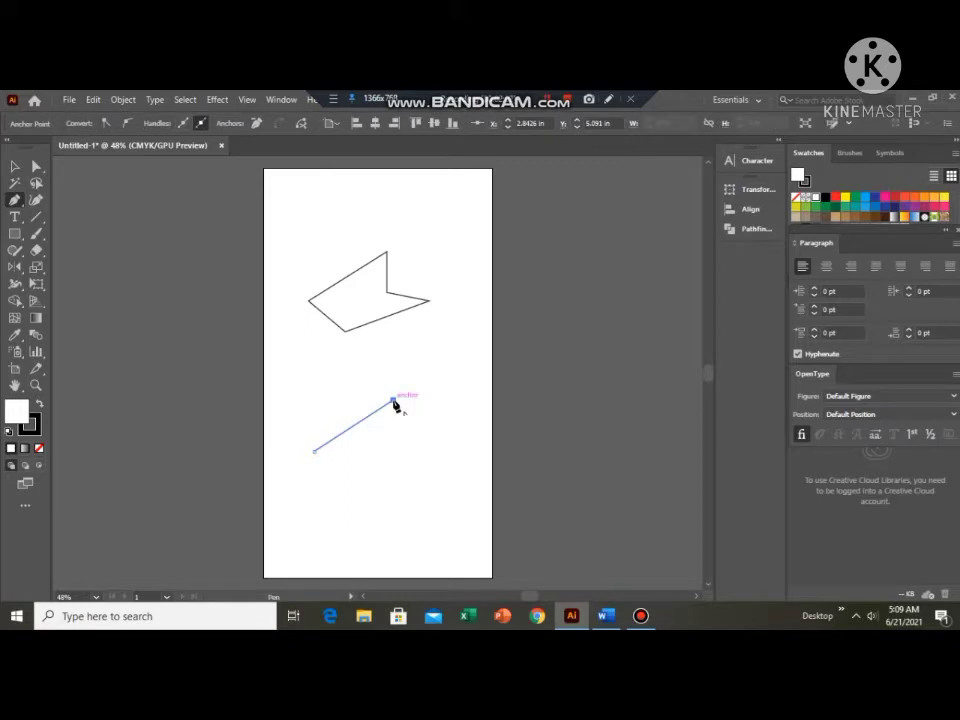
left_click(416, 463)
left_click_drag(403, 472, 382, 530)
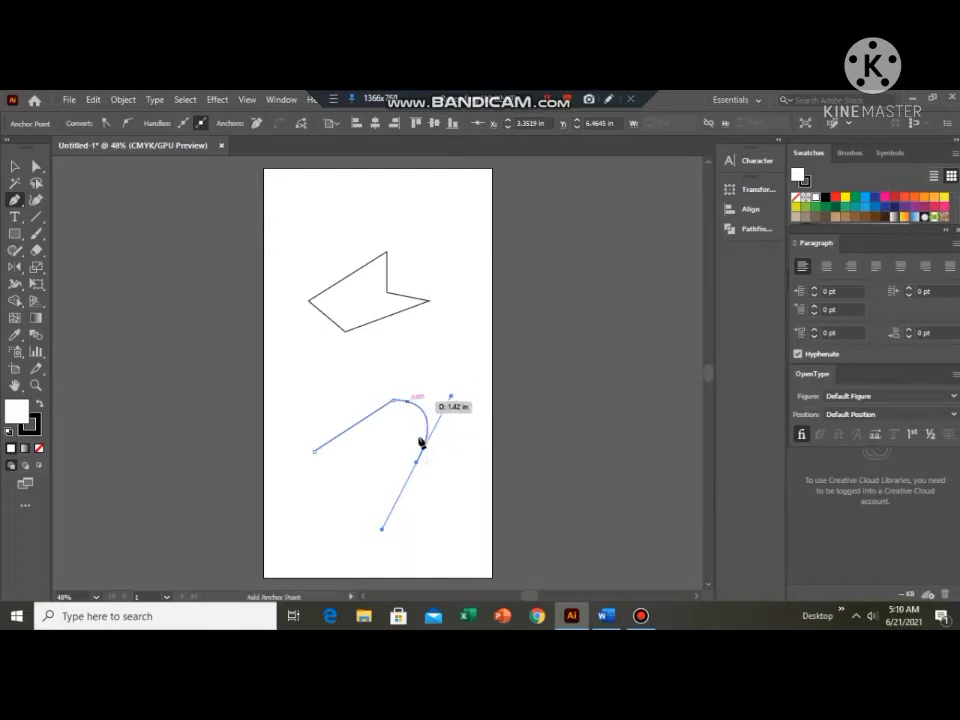
left_click(382, 530)
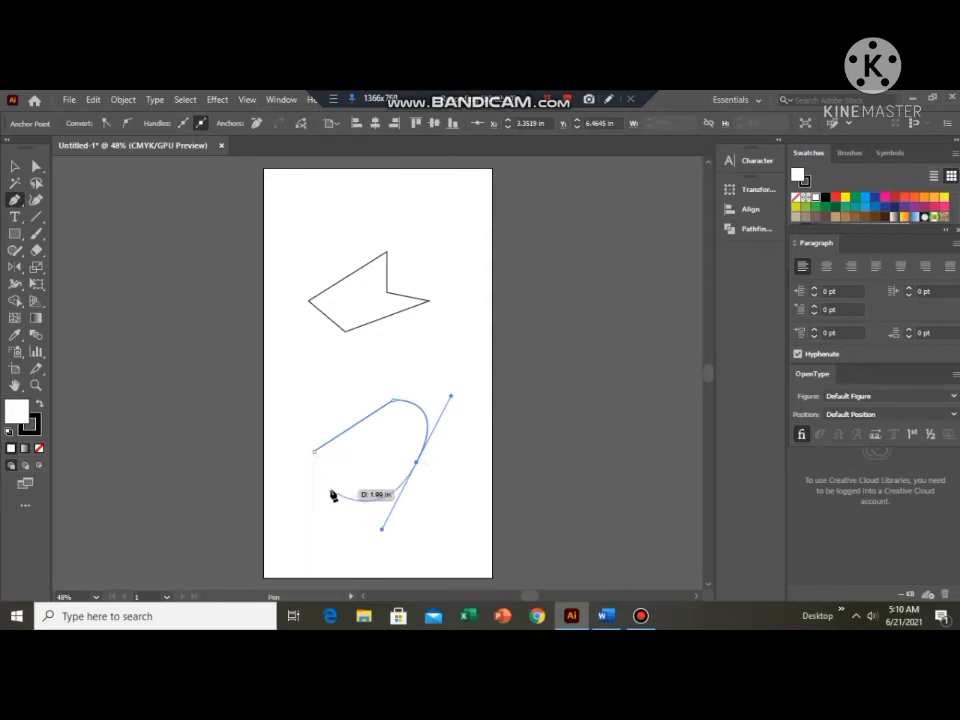
left_click(417, 463)
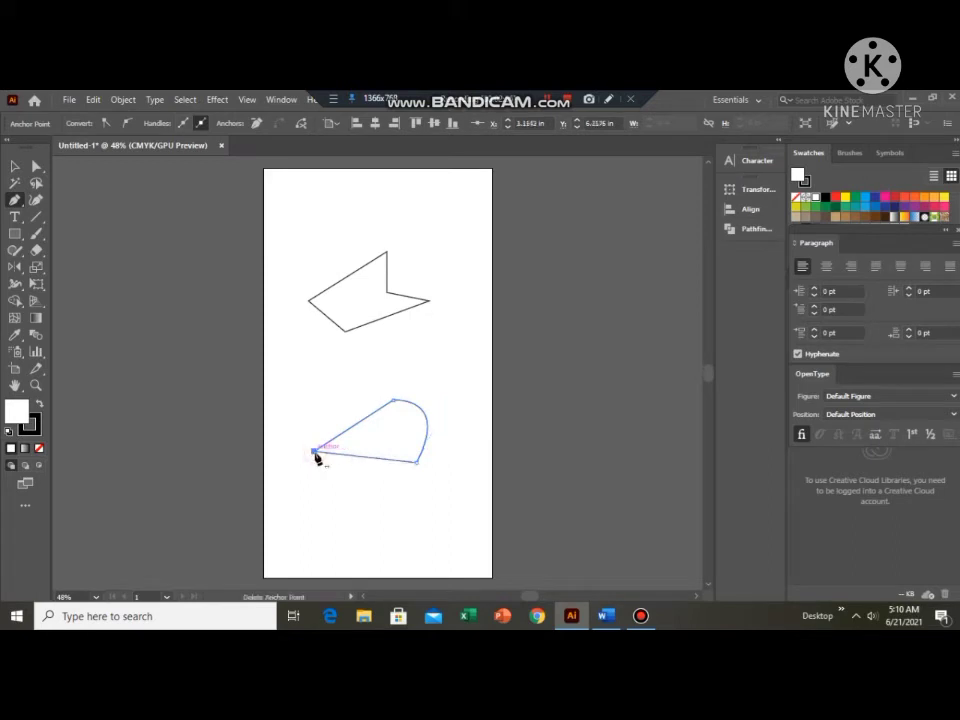
left_click(315, 452)
Draw a closed, curved leaf-like shape about 3.5 in wide and 0.9 in high above the polygon.
left_click(293, 212)
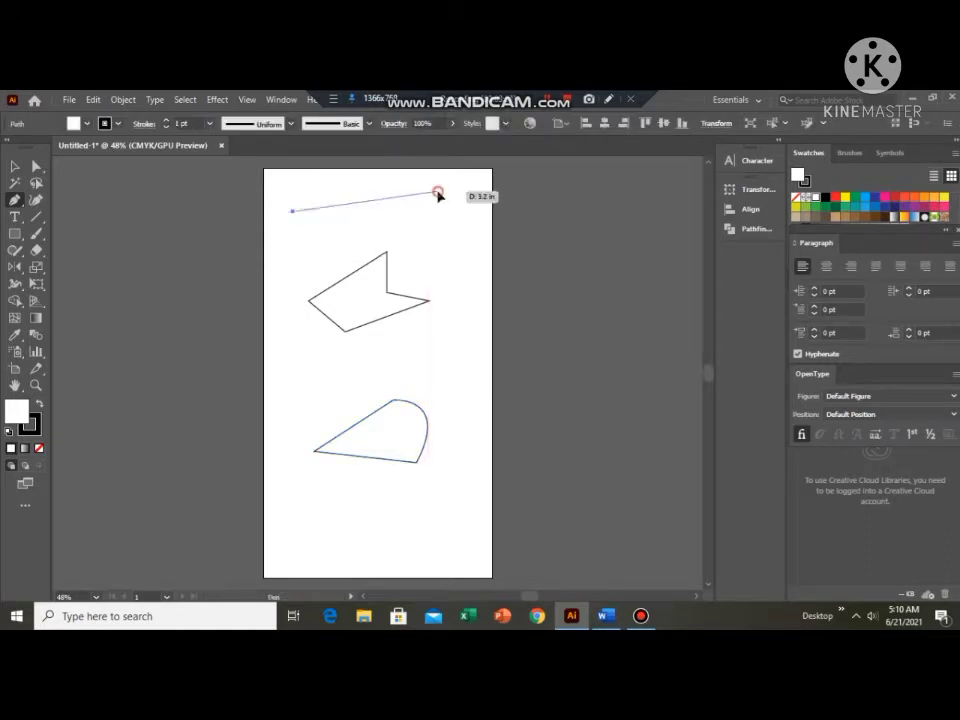
left_click_drag(438, 191, 518, 238)
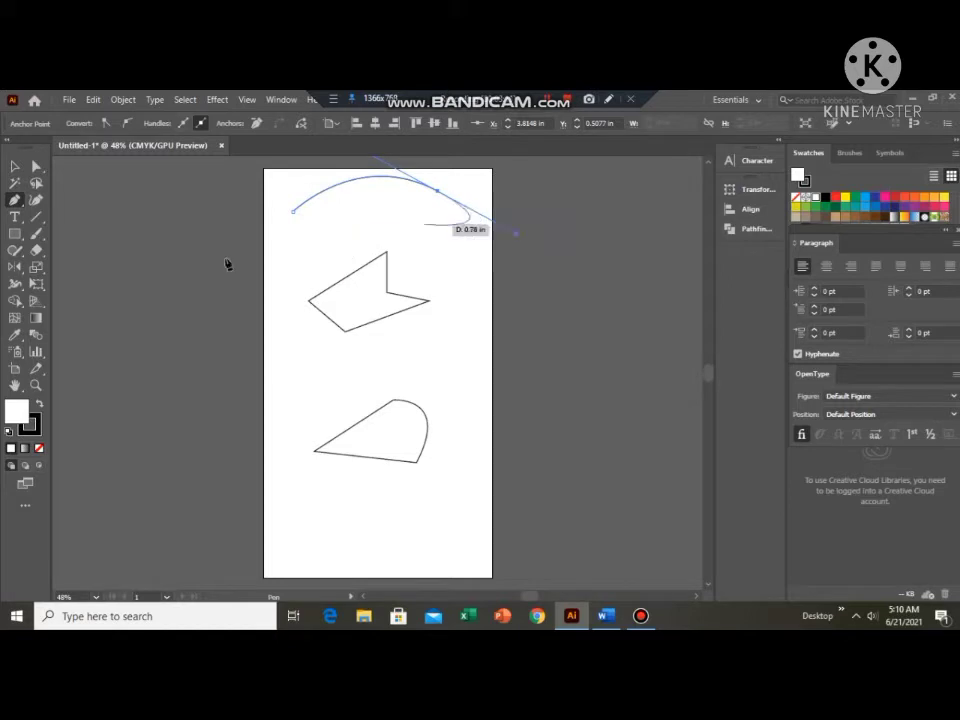
left_click(292, 214)
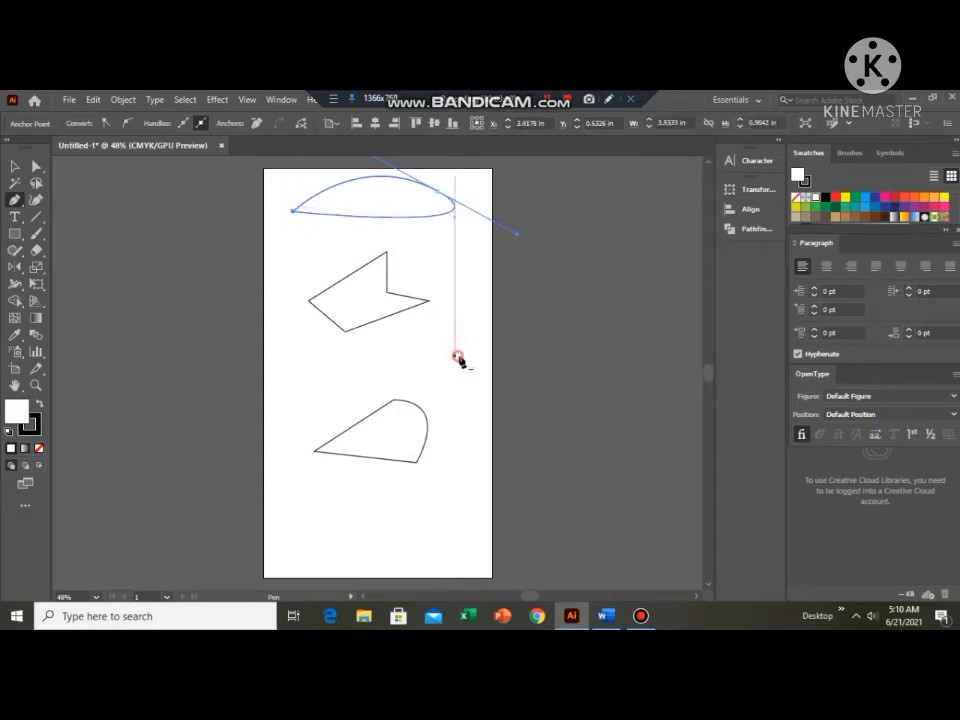
Clear the artboard by deleting the stray anchor point and all three drawn shapes.
left_click(457, 355)
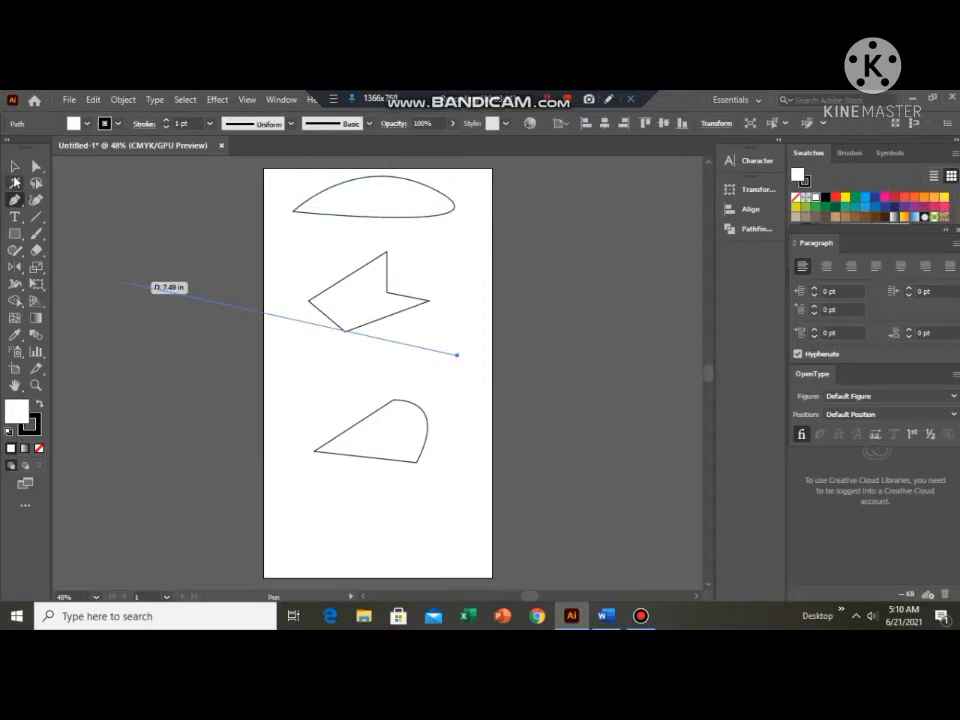
key("v")
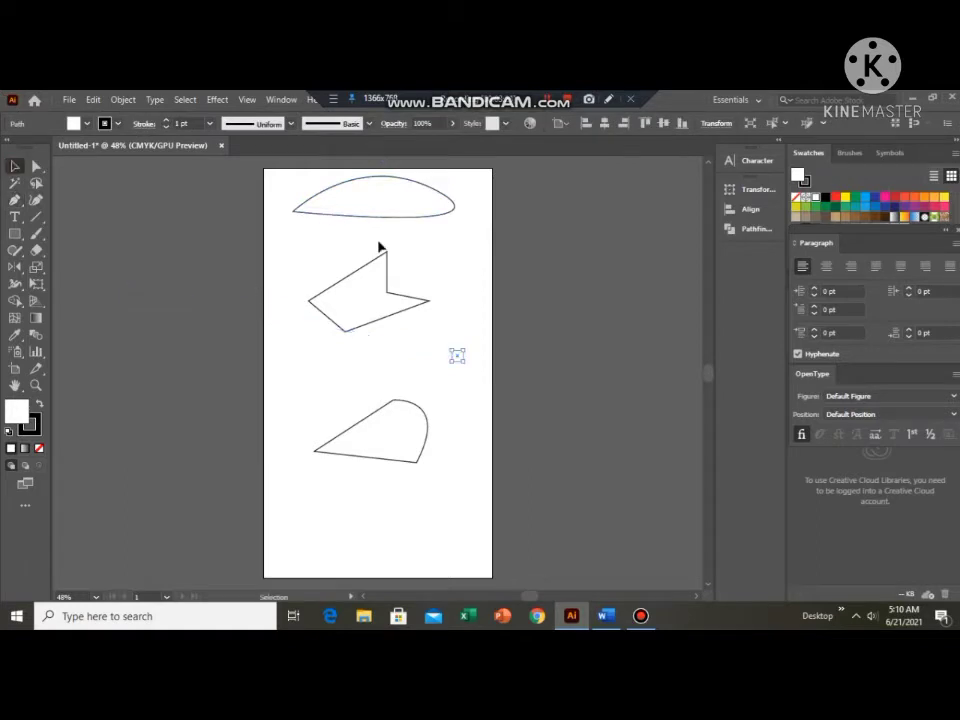
key("Delete")
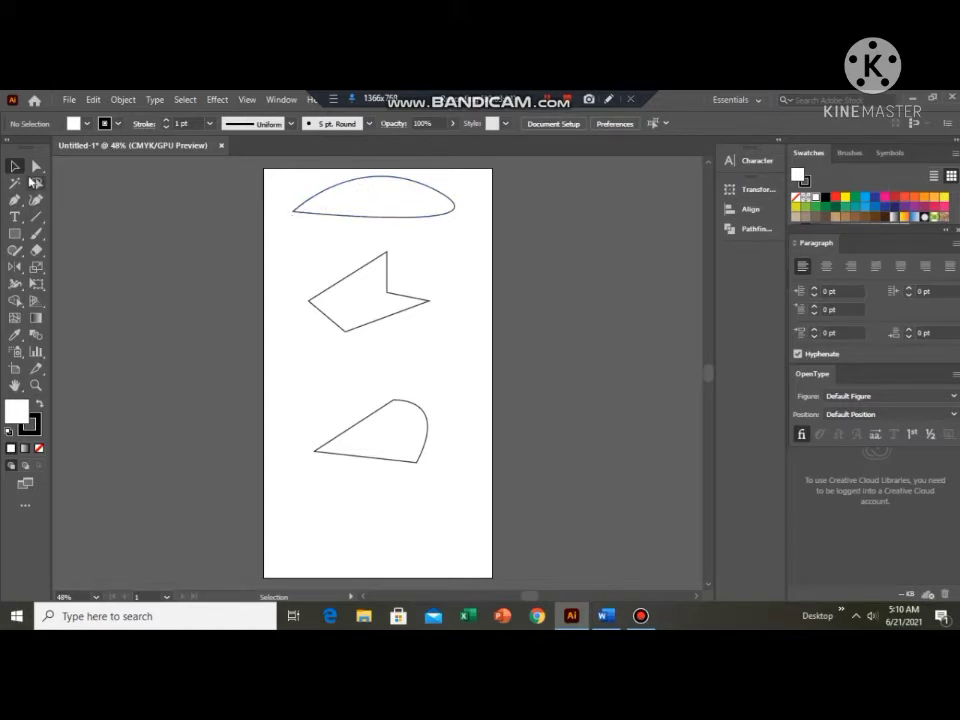
left_click_drag(290, 180, 478, 459)
key("Delete")
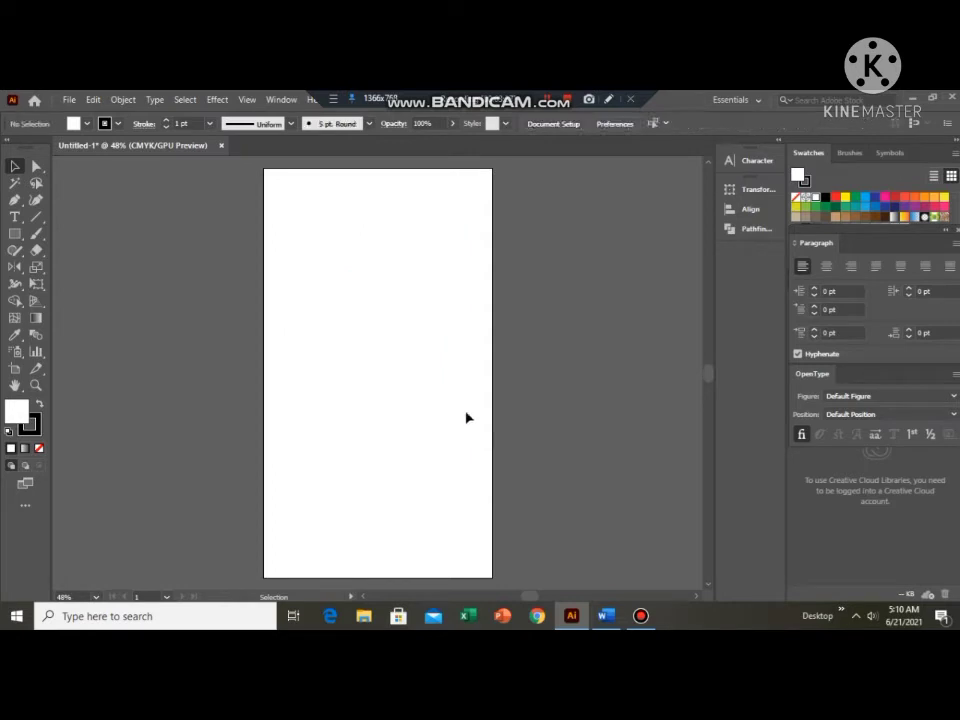
Draw the open left half of a two-tier tree with the Pen tool, ending in a vertical trunk and short horizontal base.
left_click(15, 200)
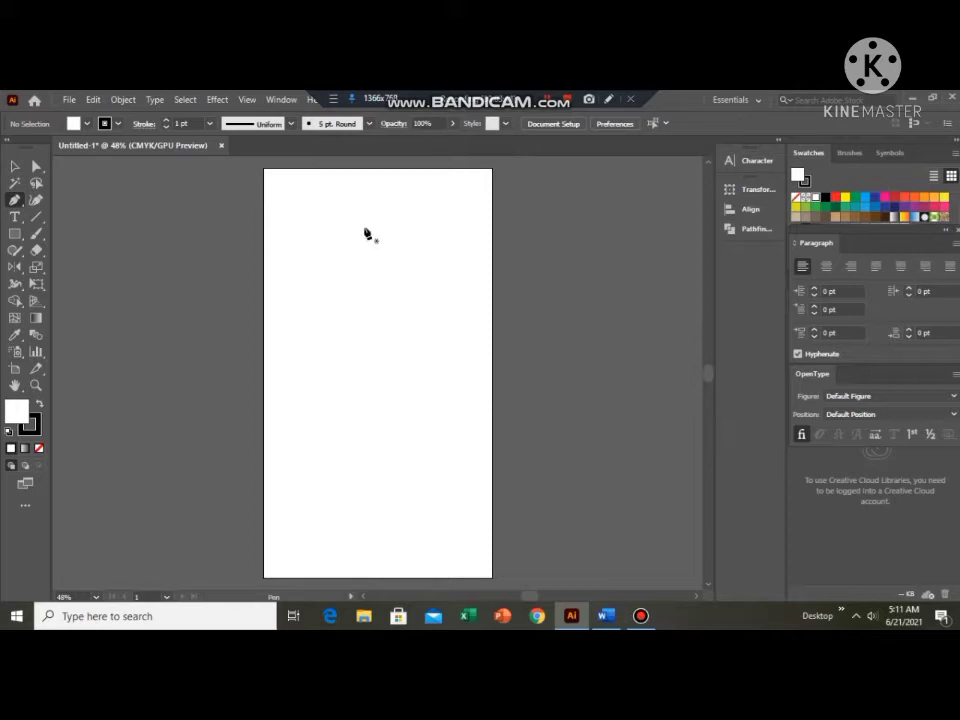
left_click(295, 290)
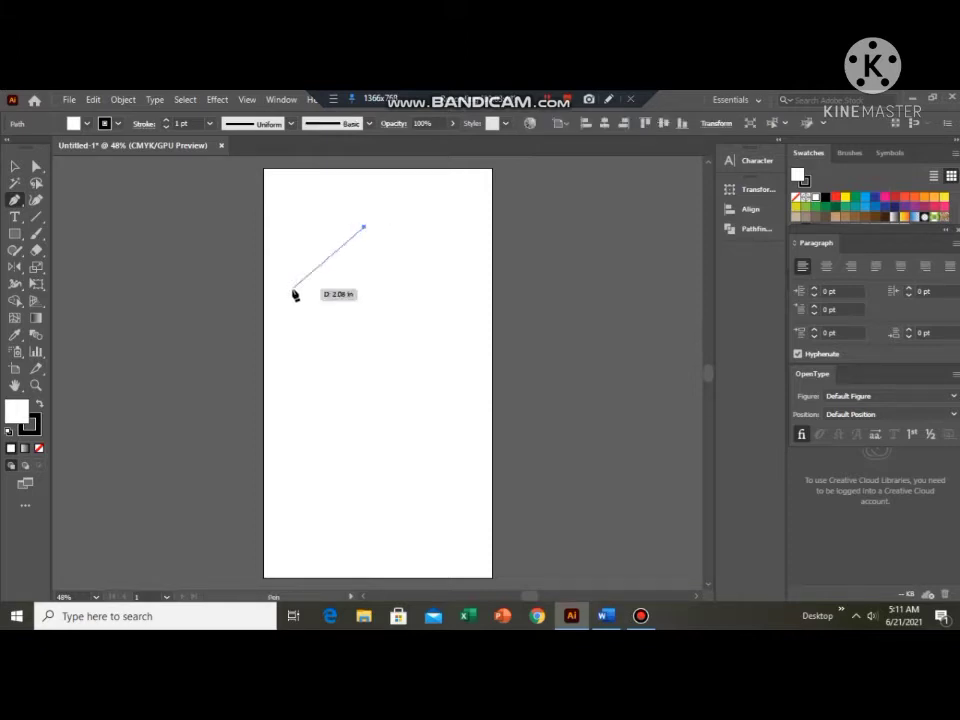
left_click(363, 286)
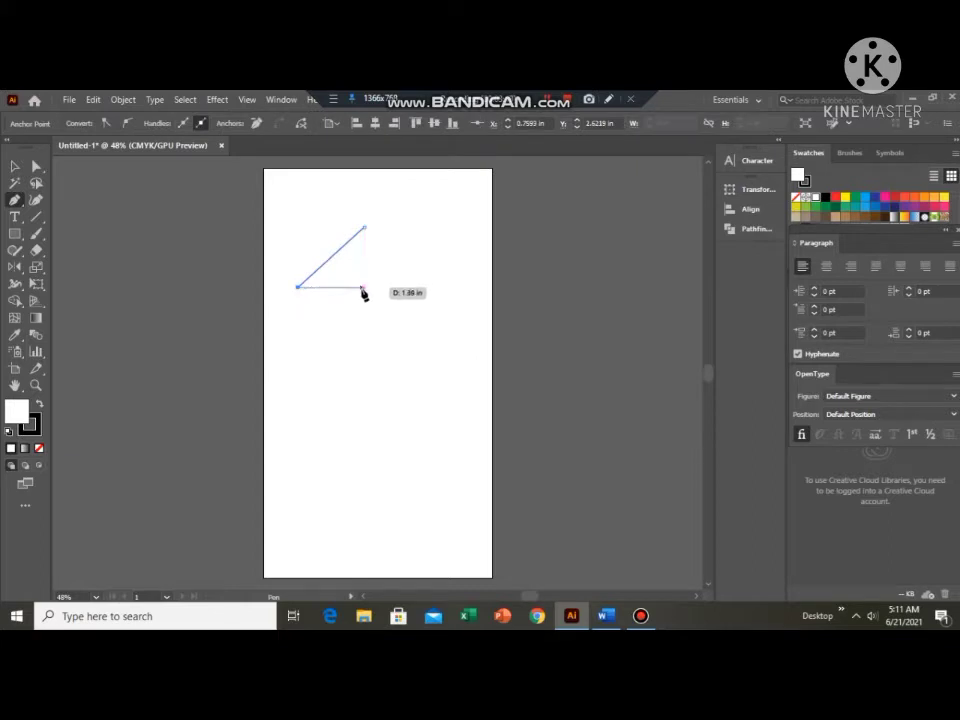
left_click(361, 287)
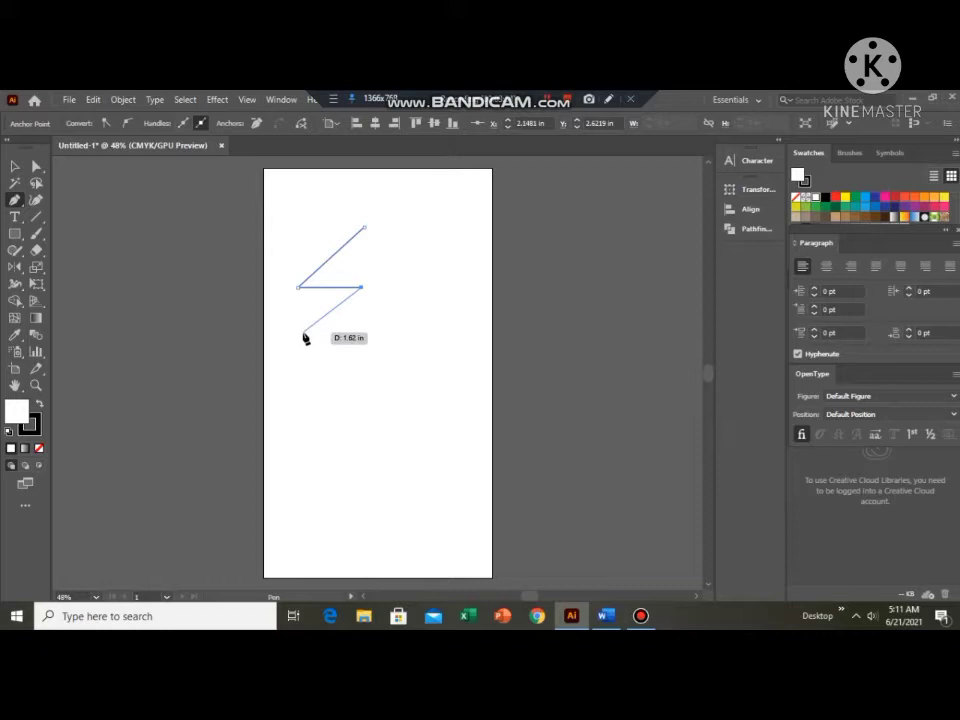
left_click(302, 332)
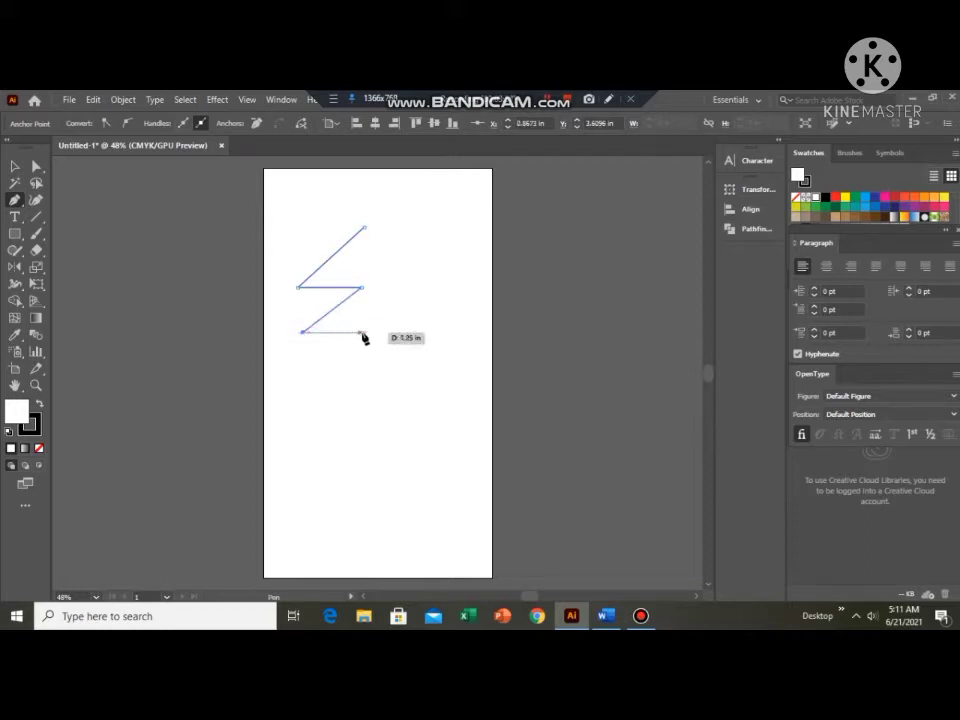
left_click(364, 332)
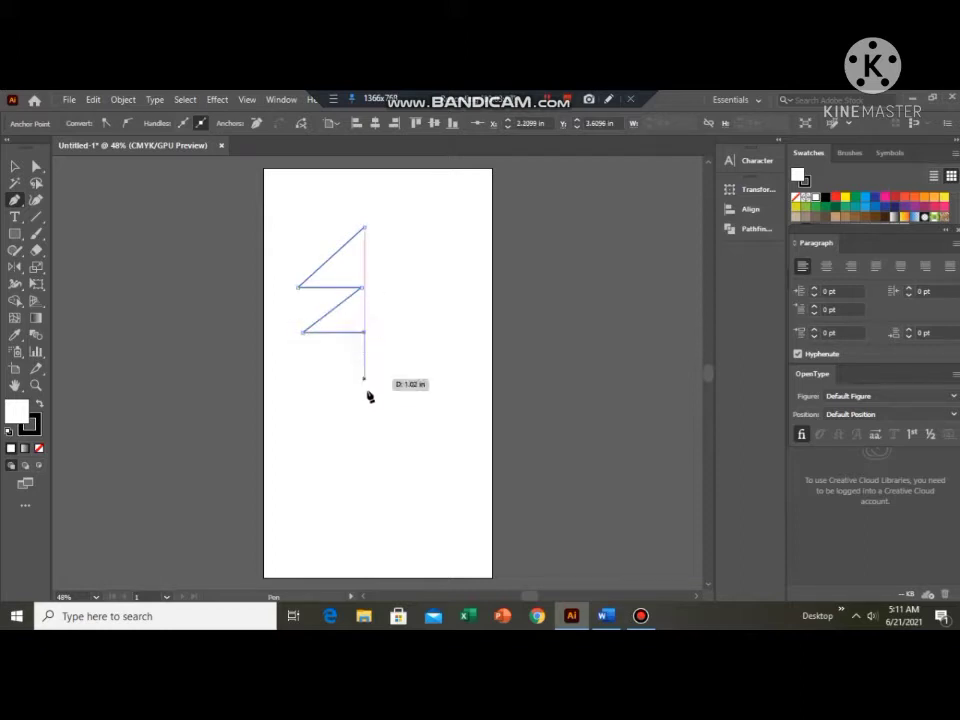
left_click(364, 398)
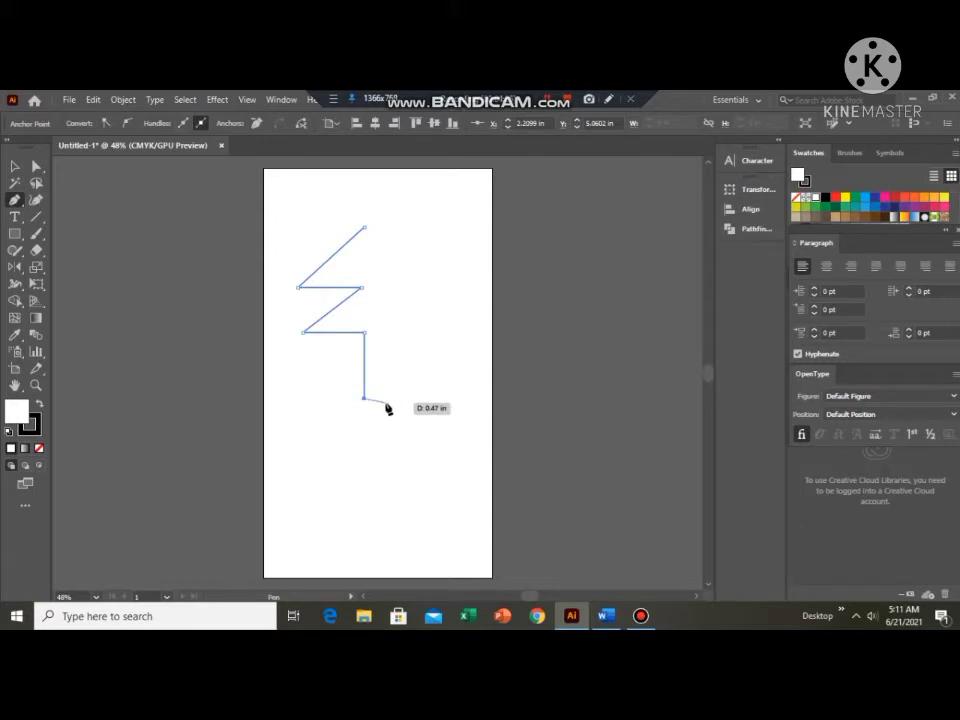
left_click(389, 400)
Try to create a reflected copy of the half-tree across the vertical axis, with the preview turned on.
left_click(14, 166)
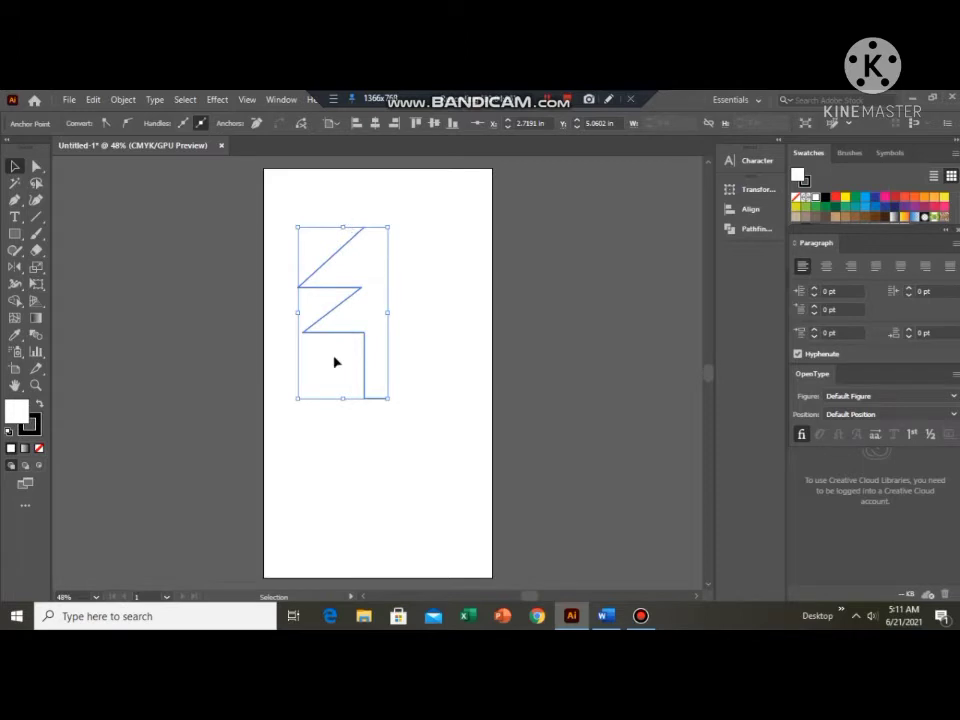
left_click(14, 268)
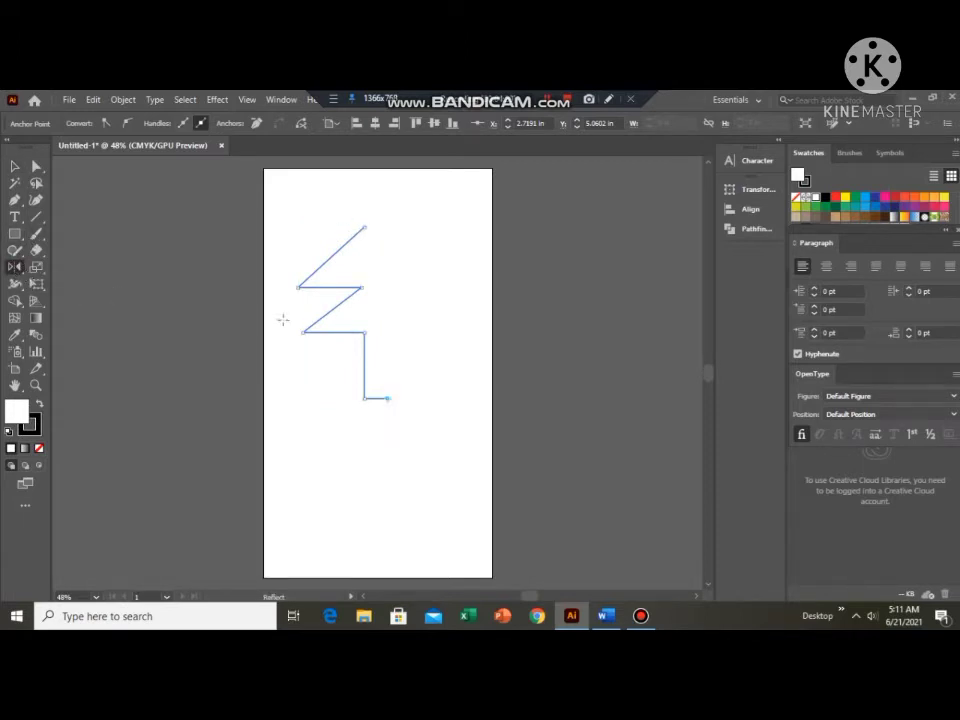
left_click(381, 336, "alt")
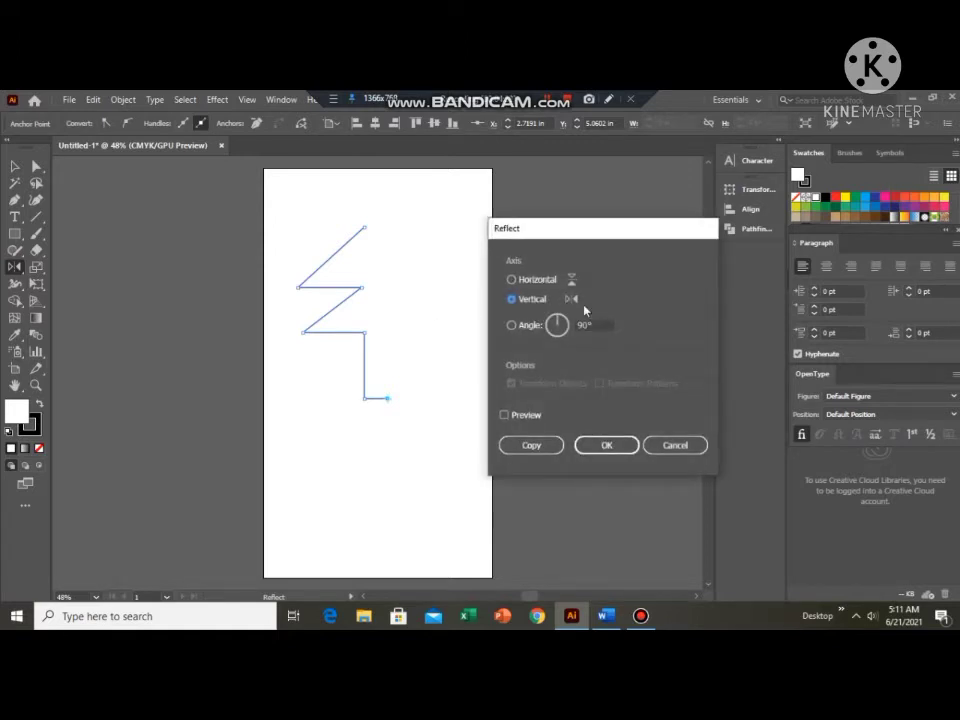
left_click(506, 416)
left_click(531, 446)
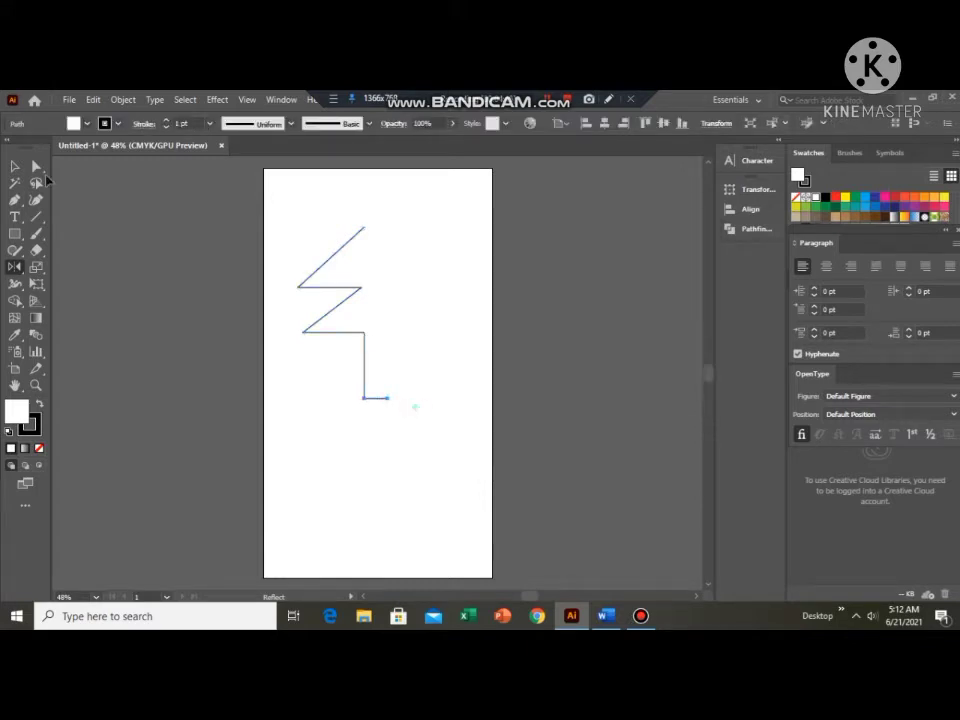
Select the whole half-tree and reflect a copy across a vertical axis through the free end of its trunk base.
left_click(13, 168)
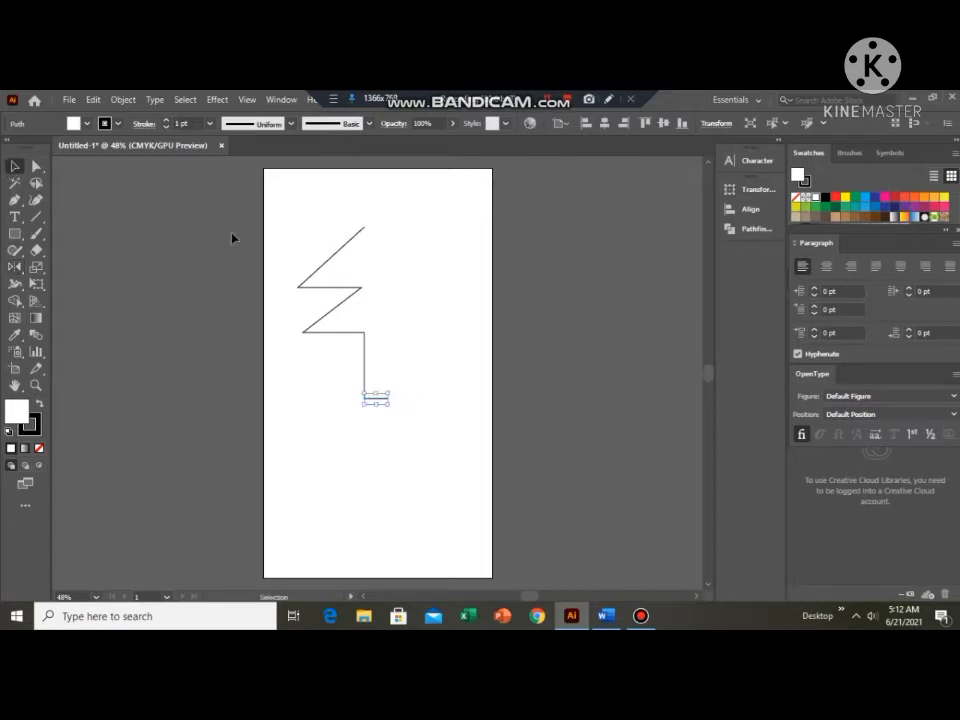
left_click(388, 399)
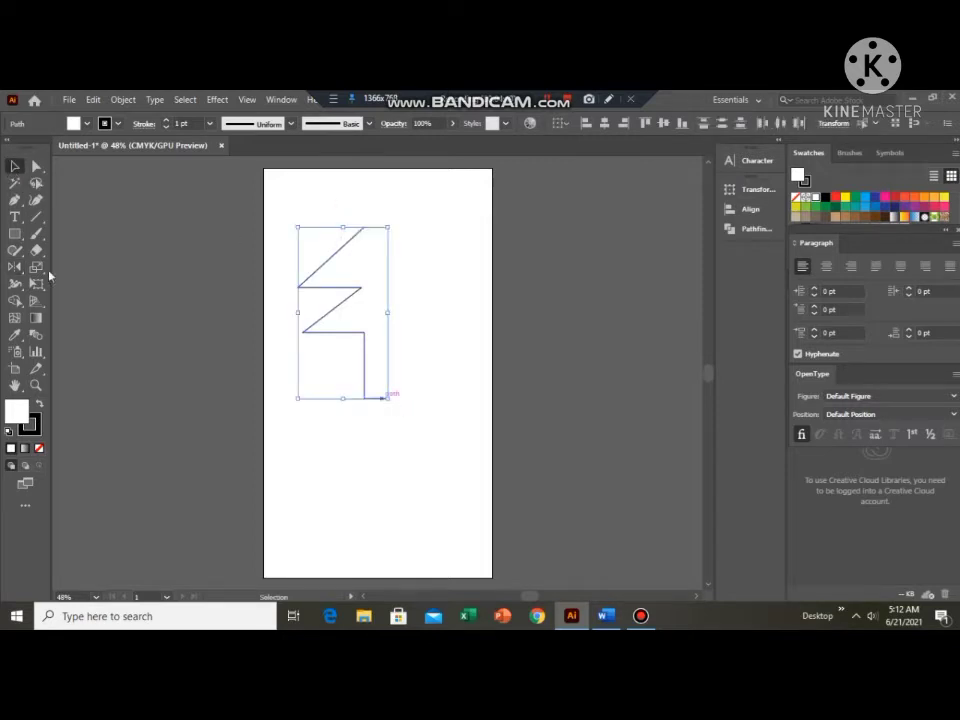
left_click(15, 267)
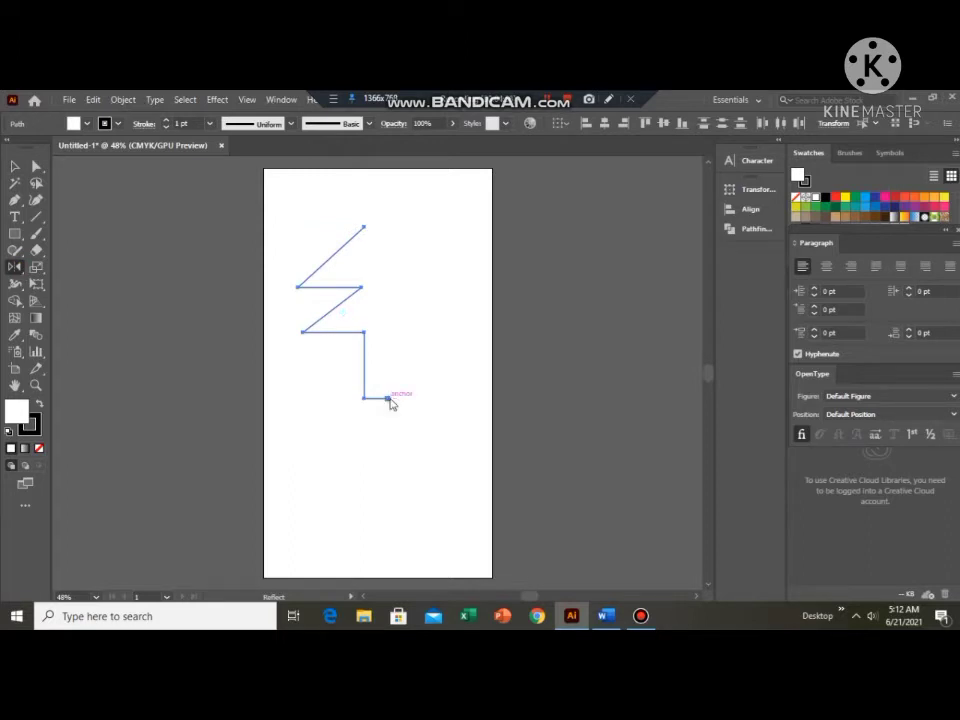
left_click(388, 399, "alt")
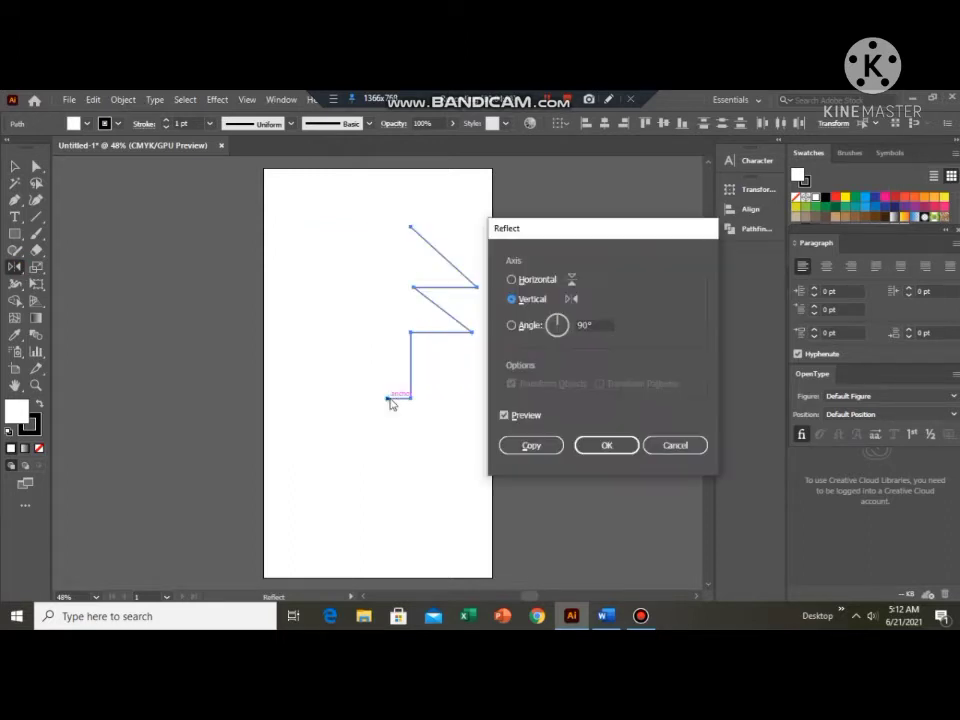
left_click(530, 445)
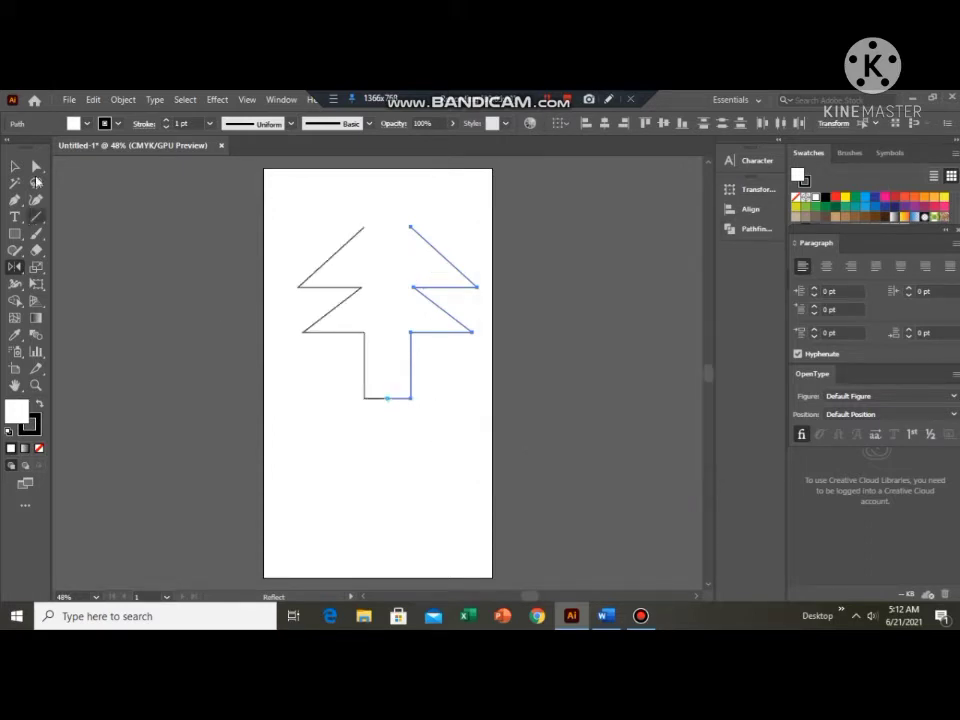
left_click(16, 167)
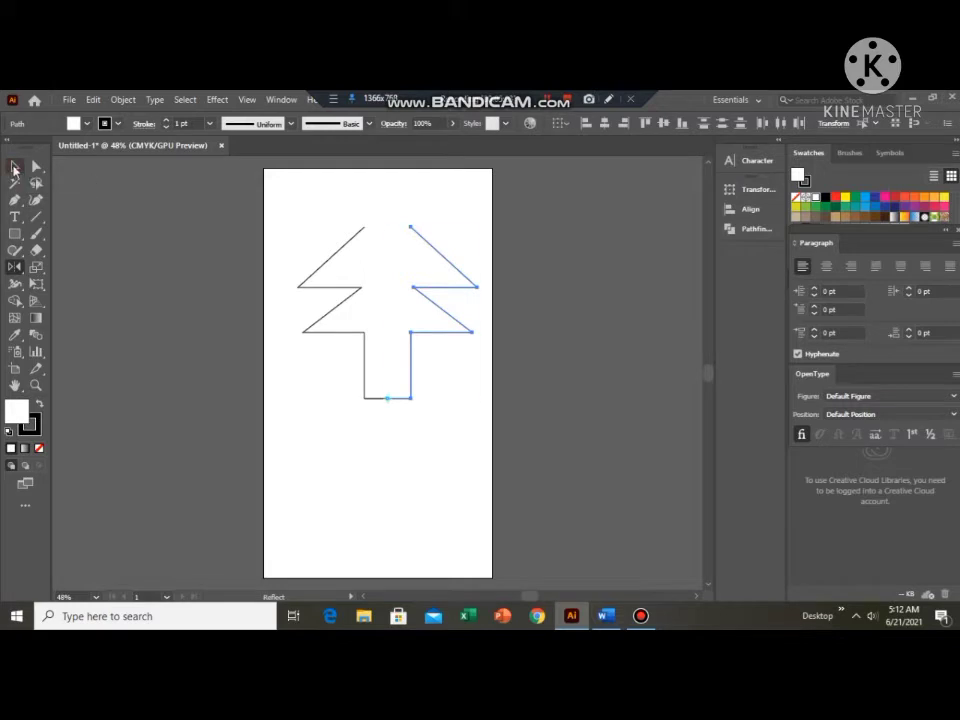
left_click(393, 505)
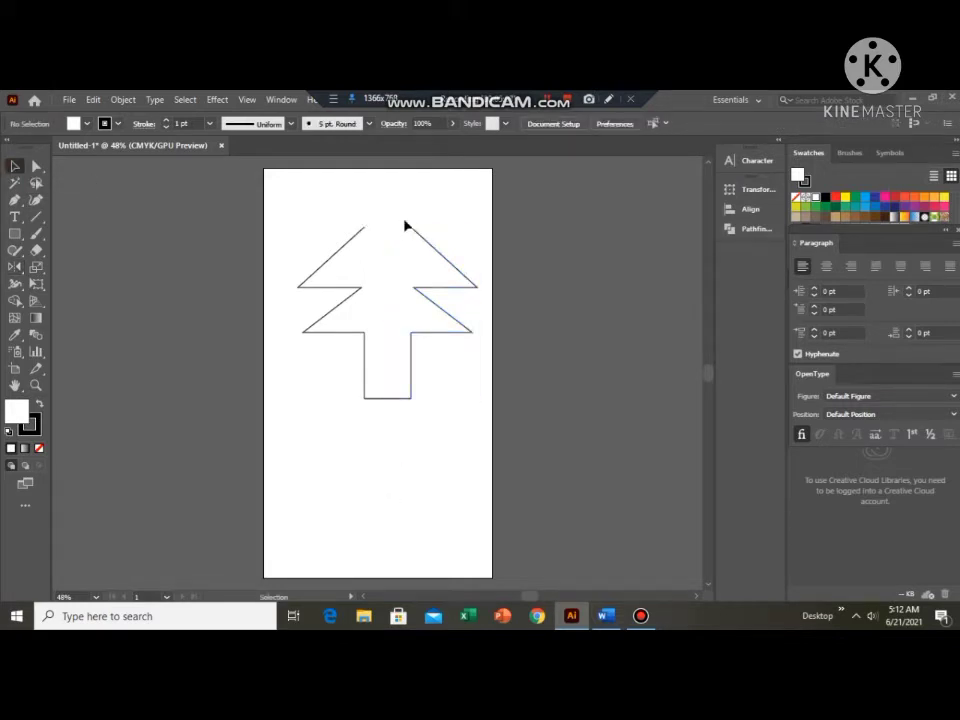
Join the two open top endpoints of the tree halves with a straight segment, and deselect the outline.
left_click(36, 167)
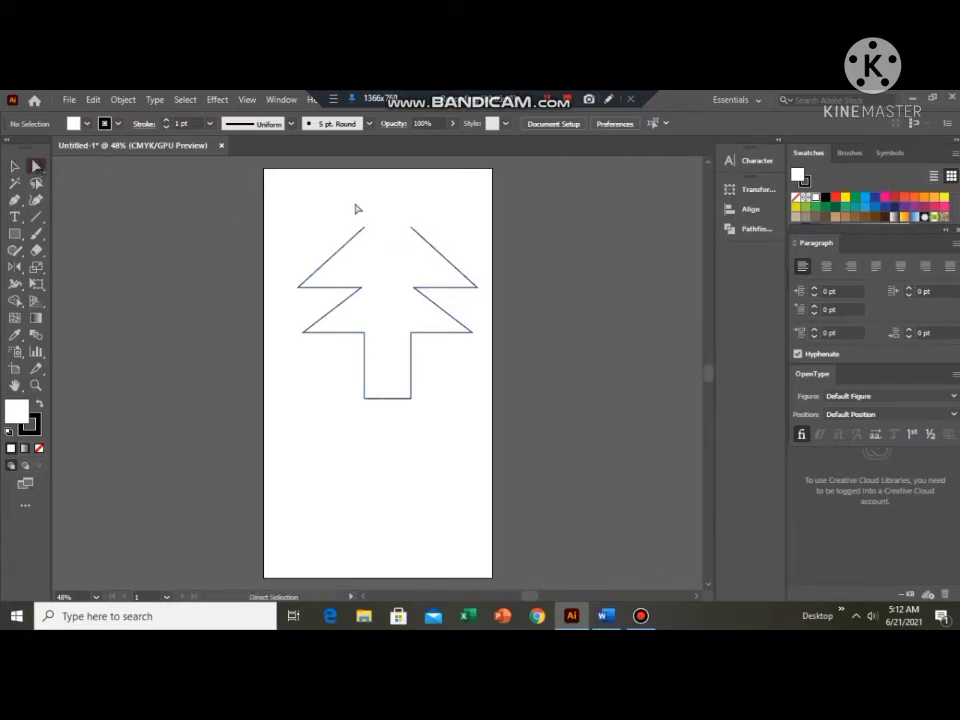
left_click_drag(355, 205, 430, 245)
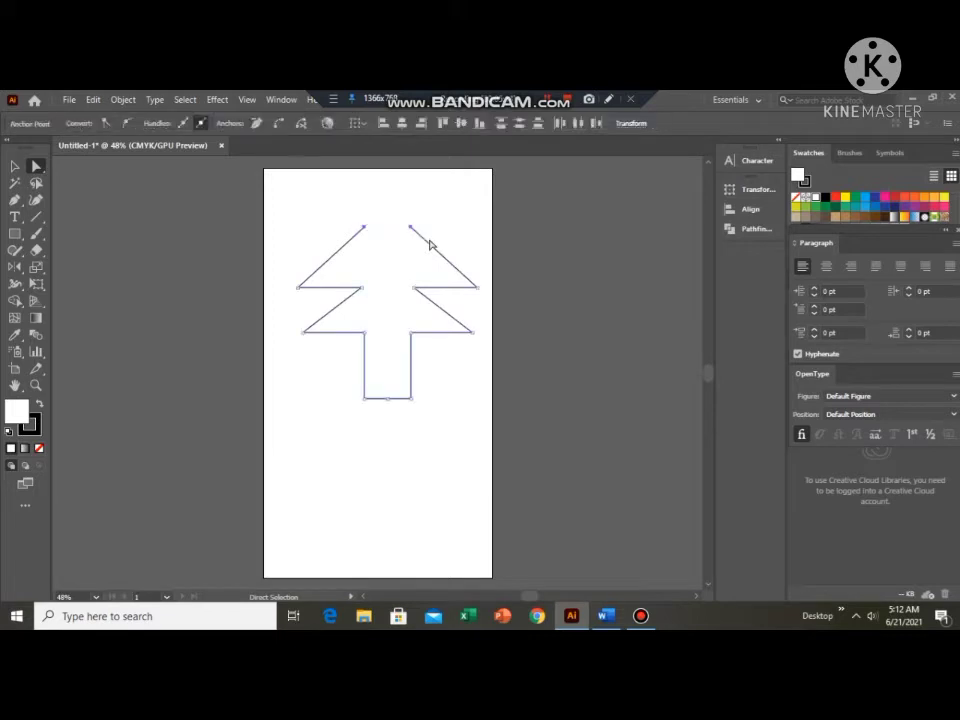
right_click(397, 226)
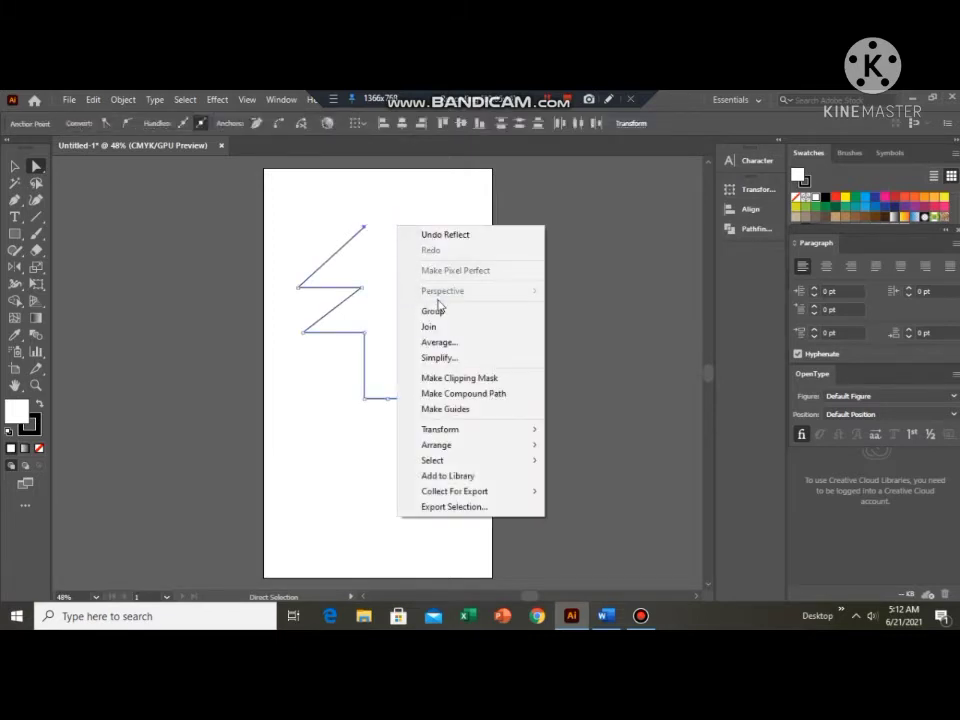
left_click(430, 327)
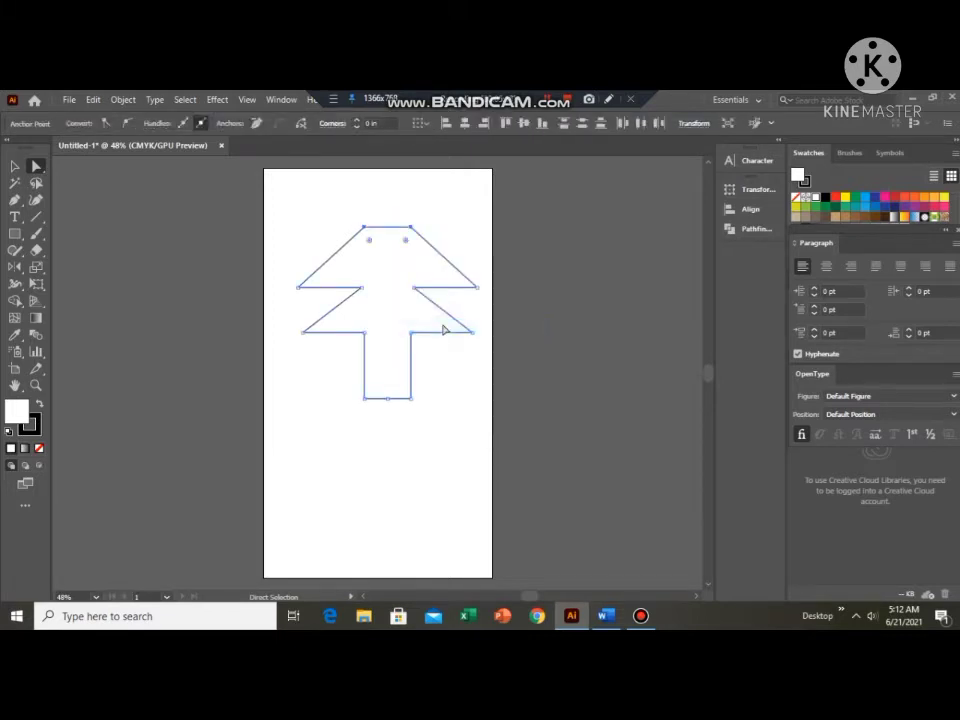
left_click(277, 487)
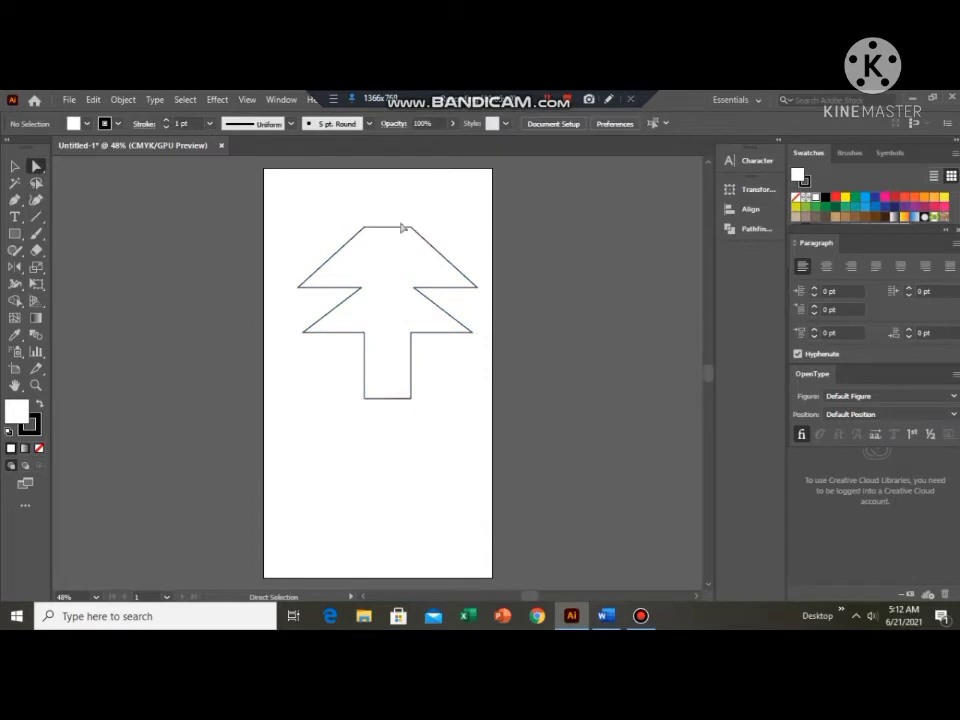
Draw a smaller open left half of a two-tier tree below the first, ending its 0.5 in base directly beneath the apex.
left_click(15, 200)
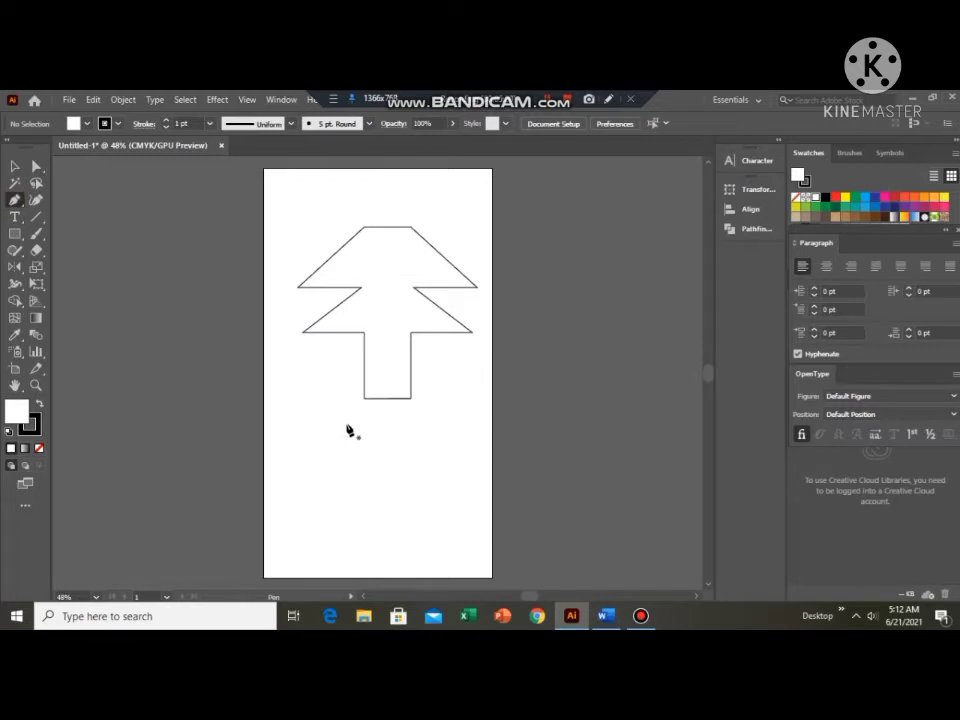
left_click(370, 437)
left_click(293, 478)
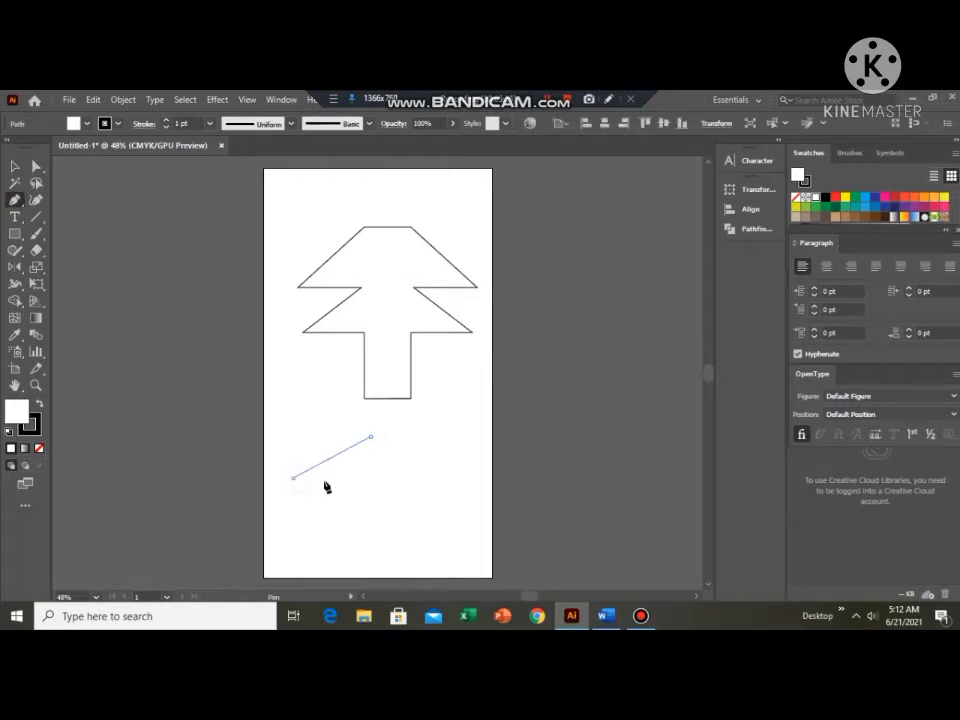
left_click(349, 479)
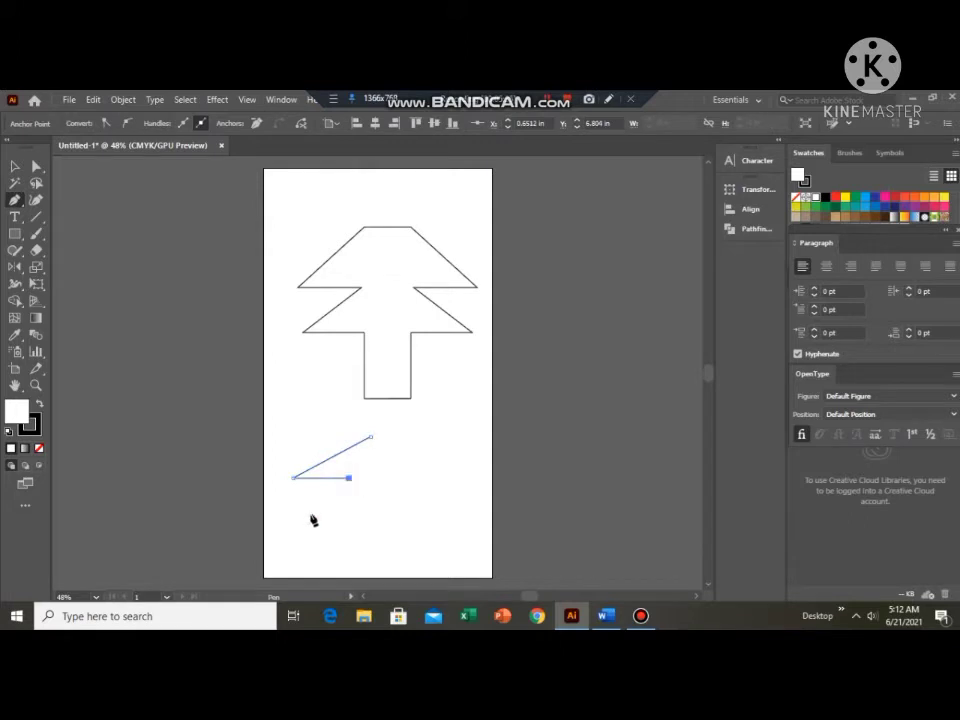
left_click(309, 515)
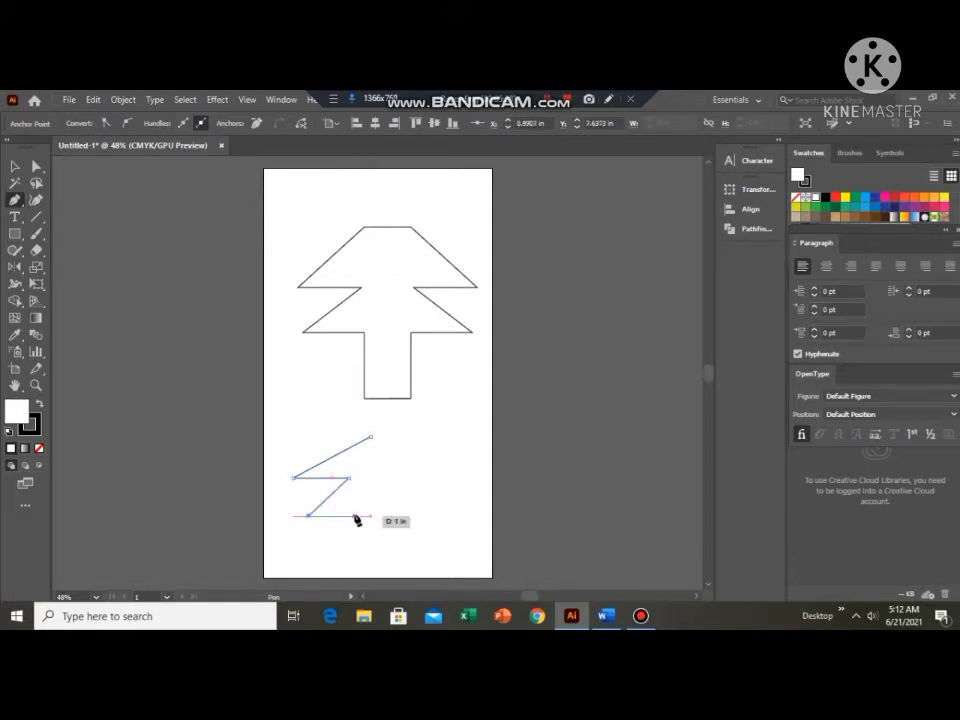
left_click(348, 517)
left_click(347, 549)
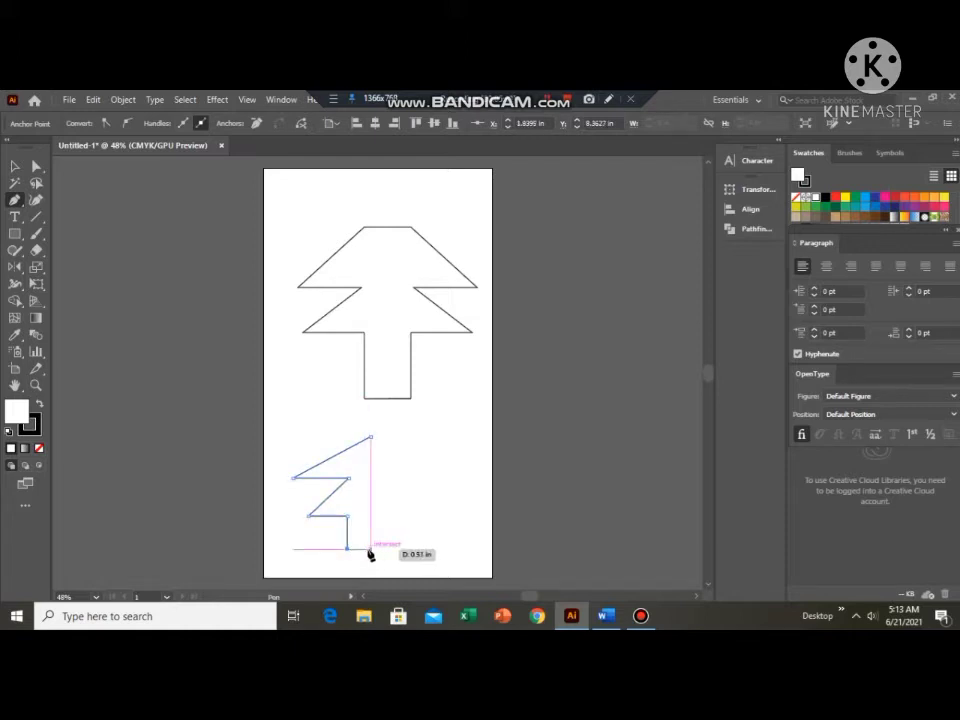
left_click(370, 549)
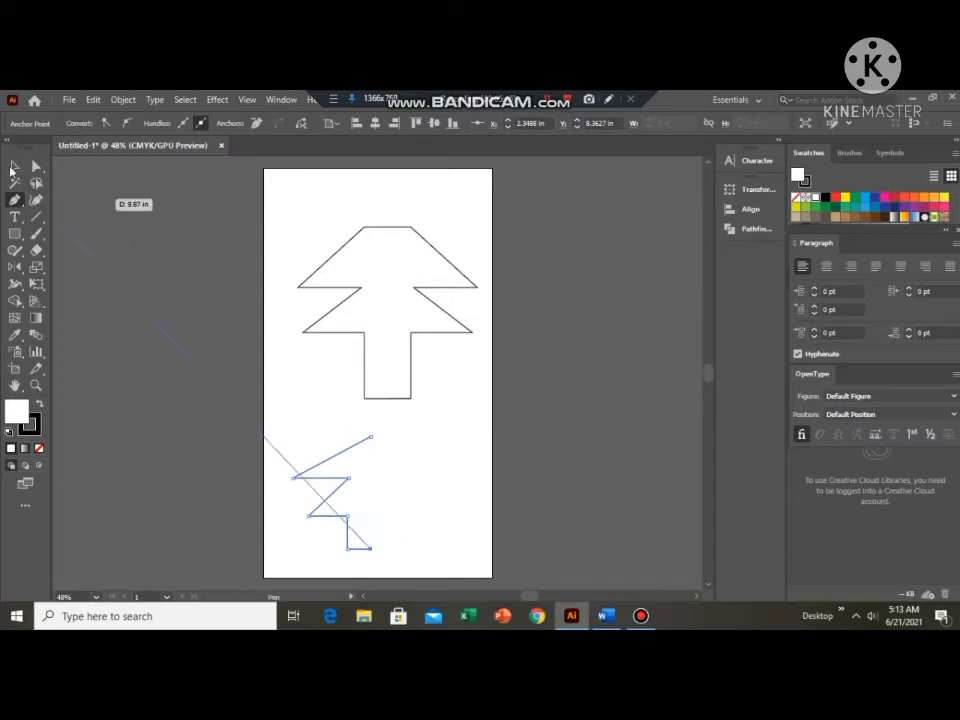
Try to reflect a copy of the smaller half-tree across a vertical axis through the free end of its base.
left_click(13, 168)
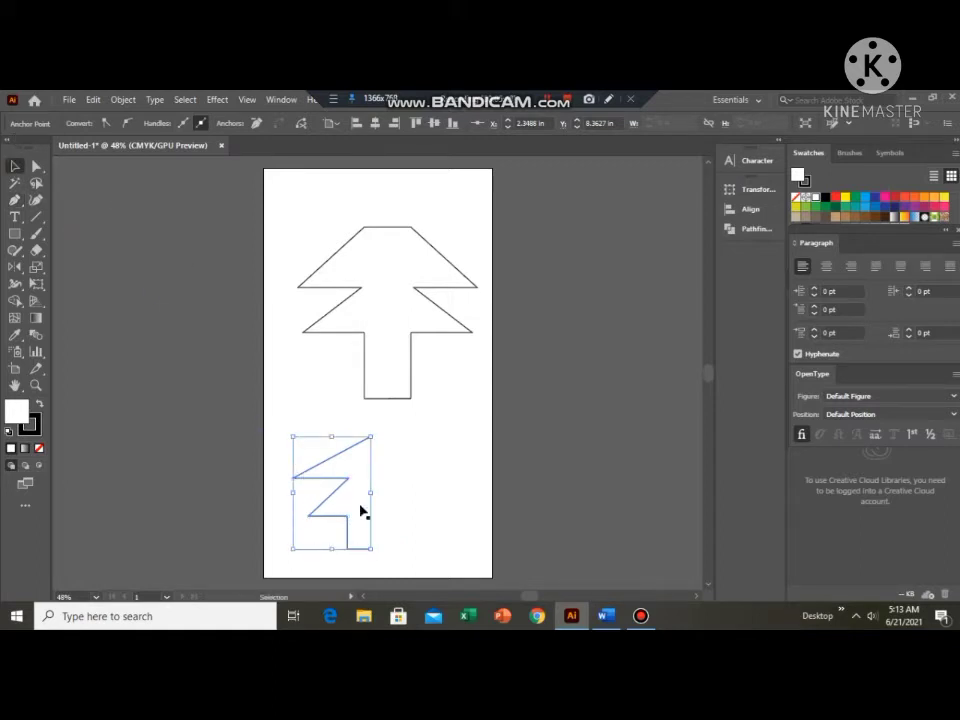
left_click(15, 267)
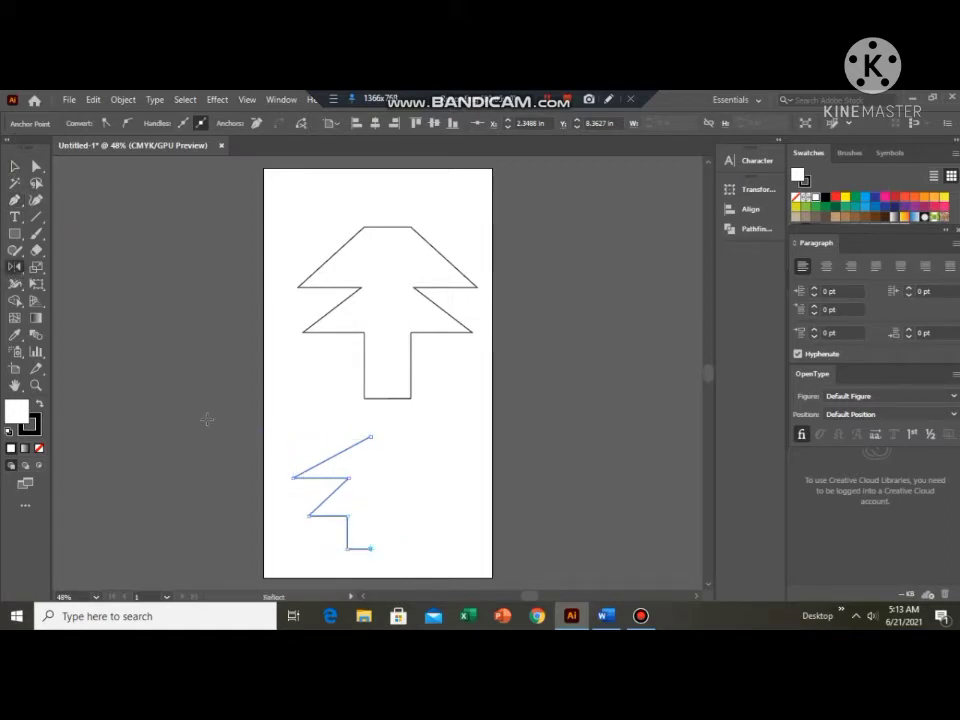
left_click(371, 549)
key("Return")
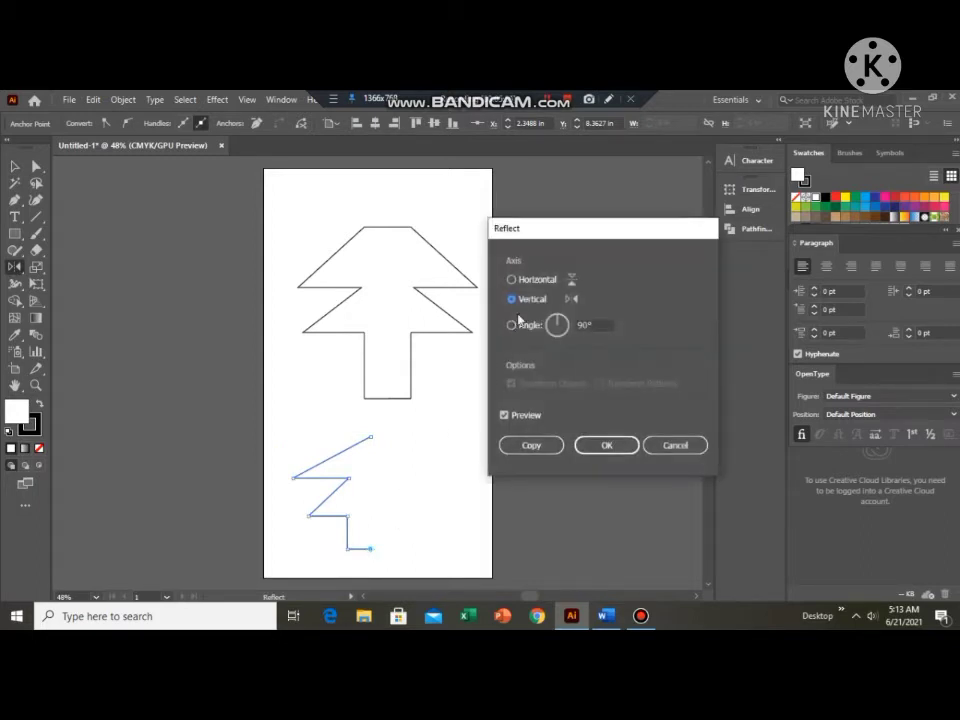
left_click(508, 446)
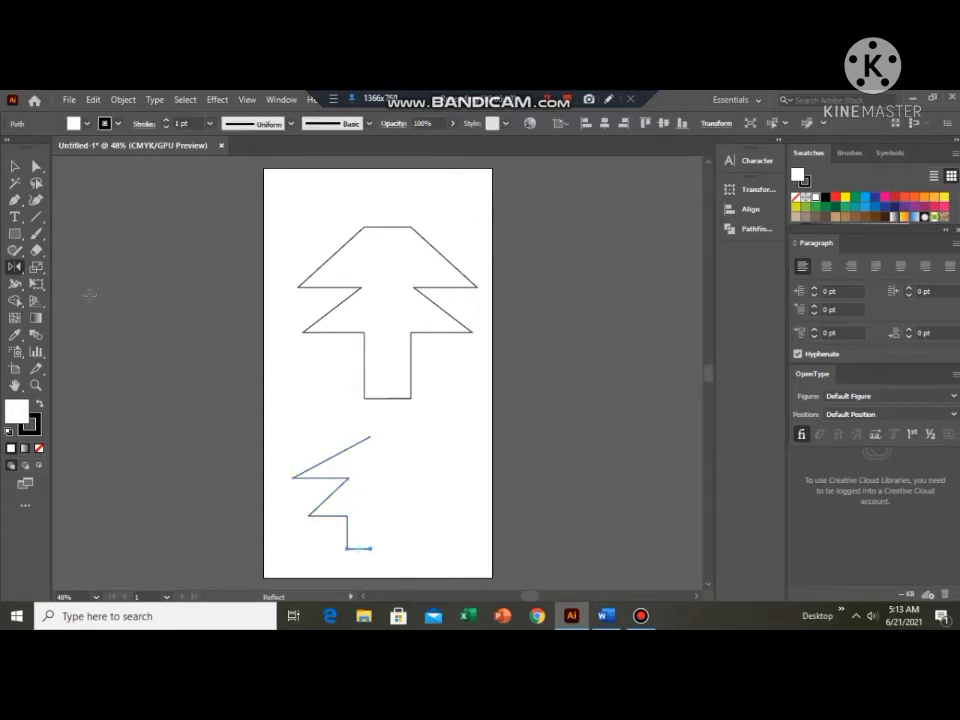
Select all parts of the smaller half-tree and create a vertically mirrored copy about its base endpoint, then deselect it.
key("v")
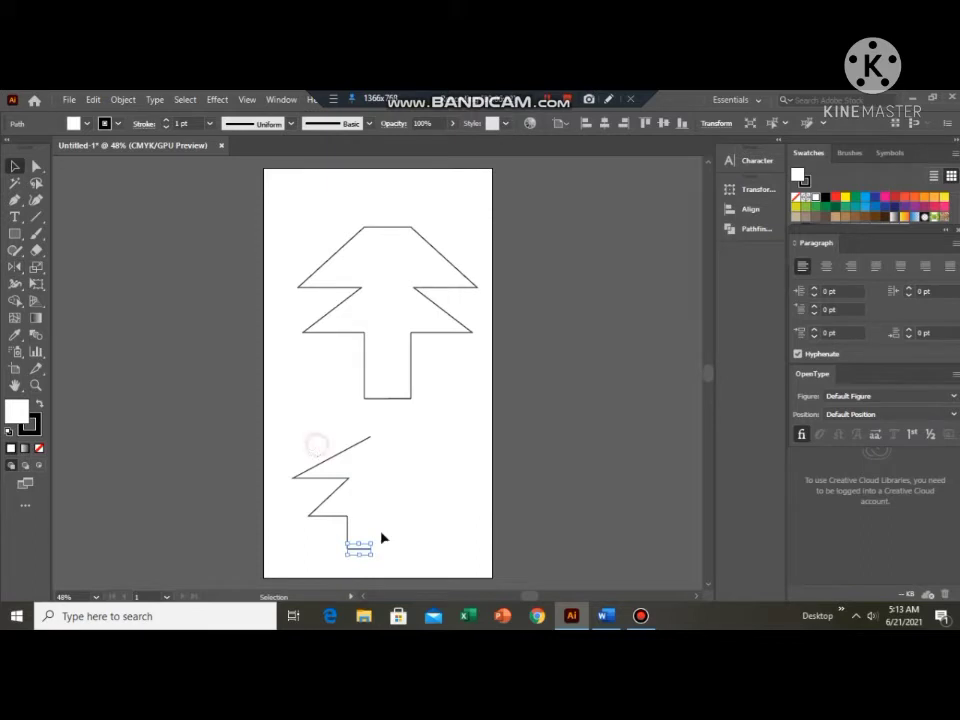
left_click_drag(317, 445, 381, 533)
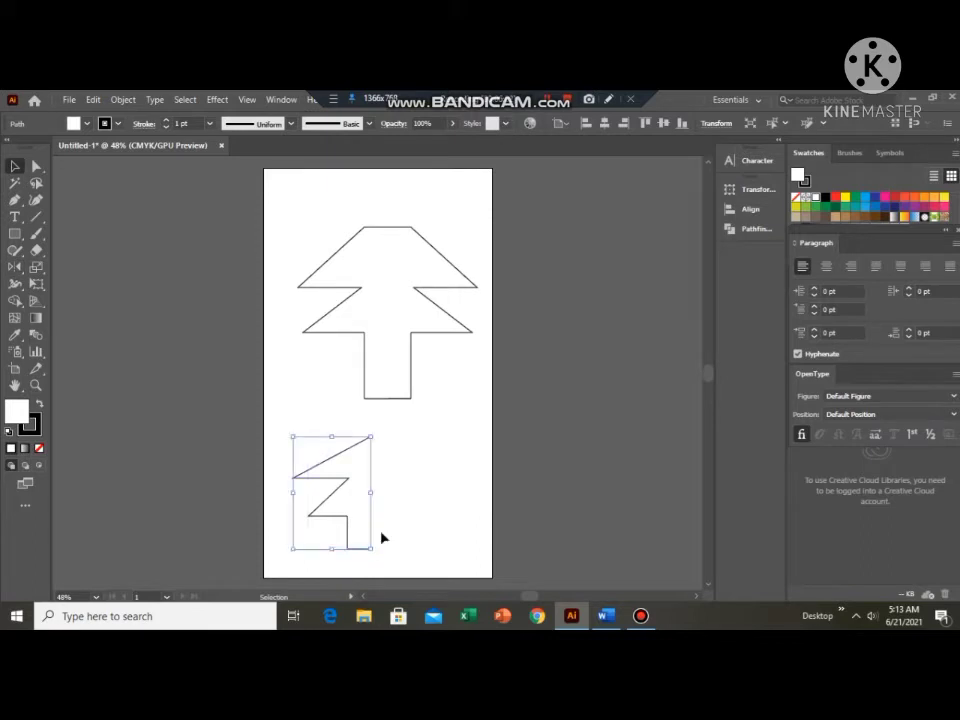
left_click(14, 267)
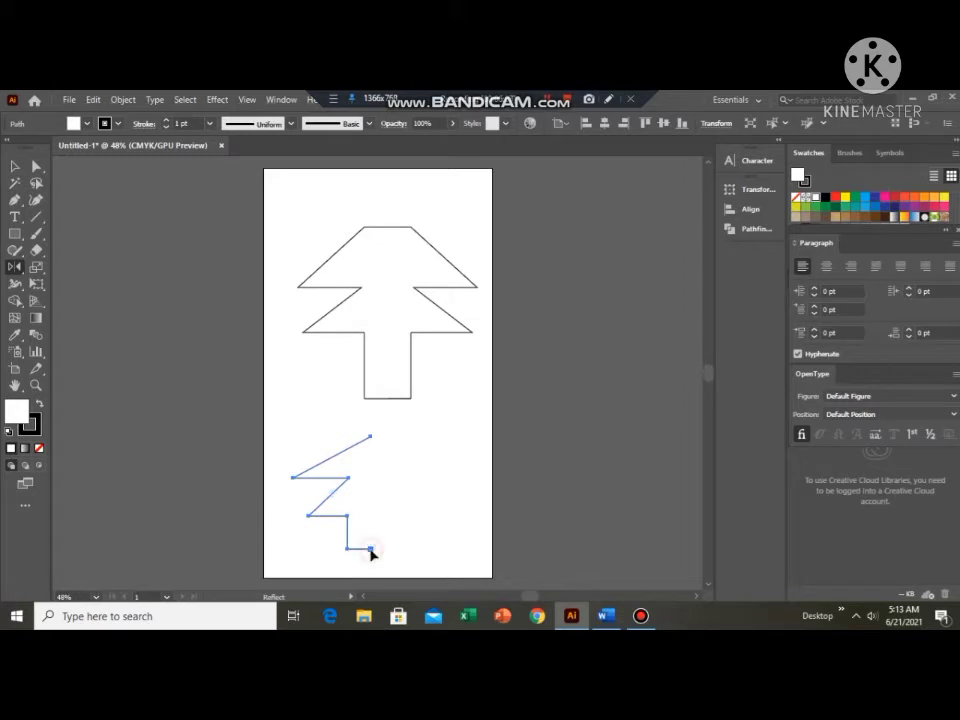
left_click(370, 549, "alt")
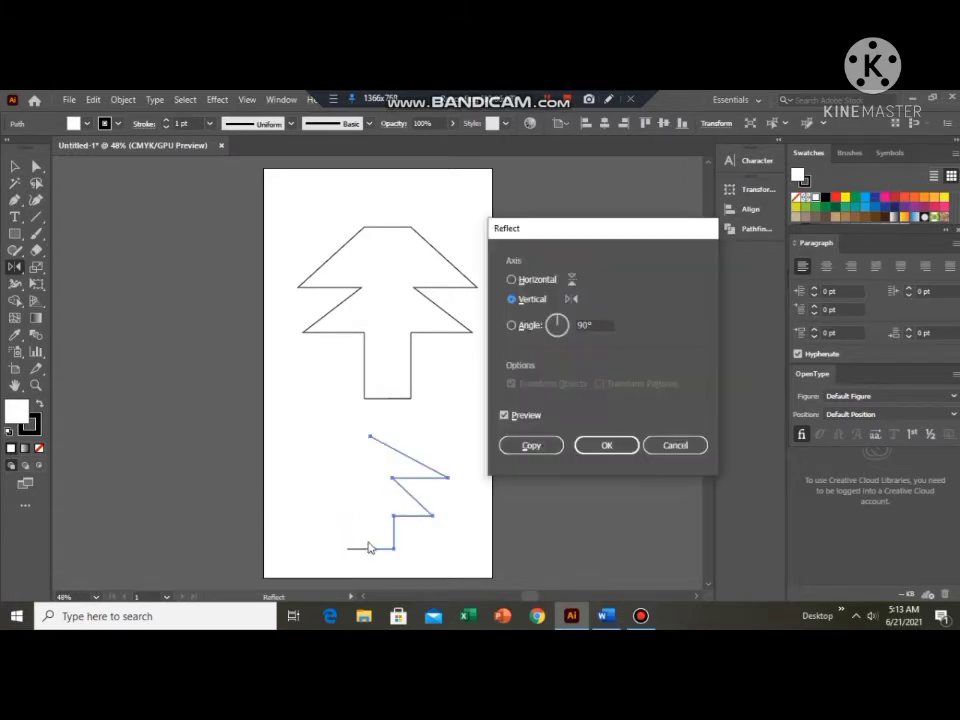
left_click(506, 445)
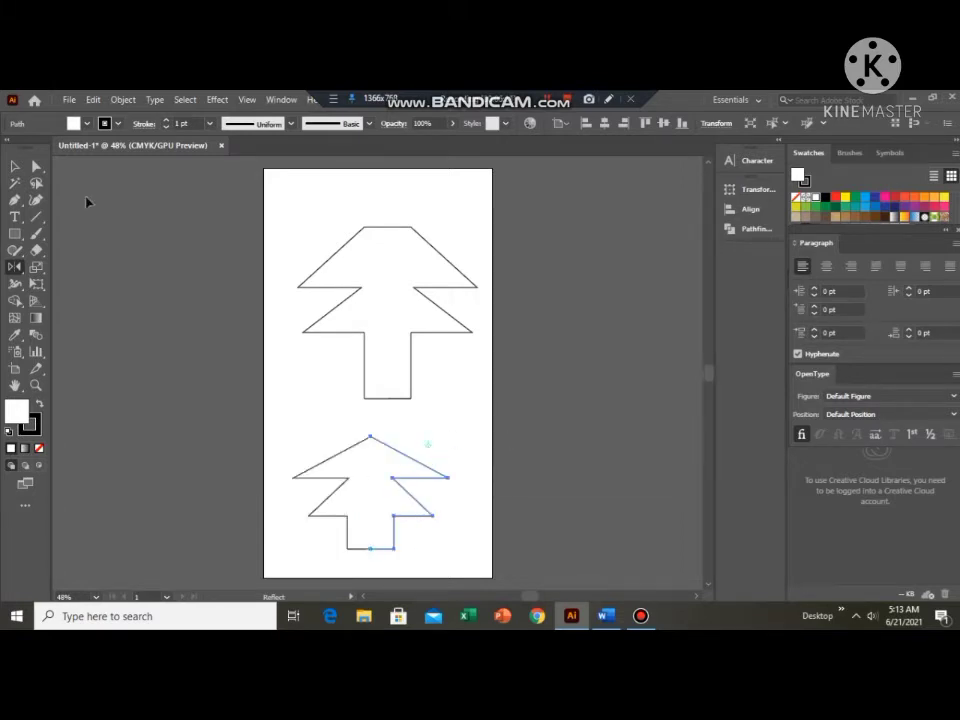
left_click(15, 166)
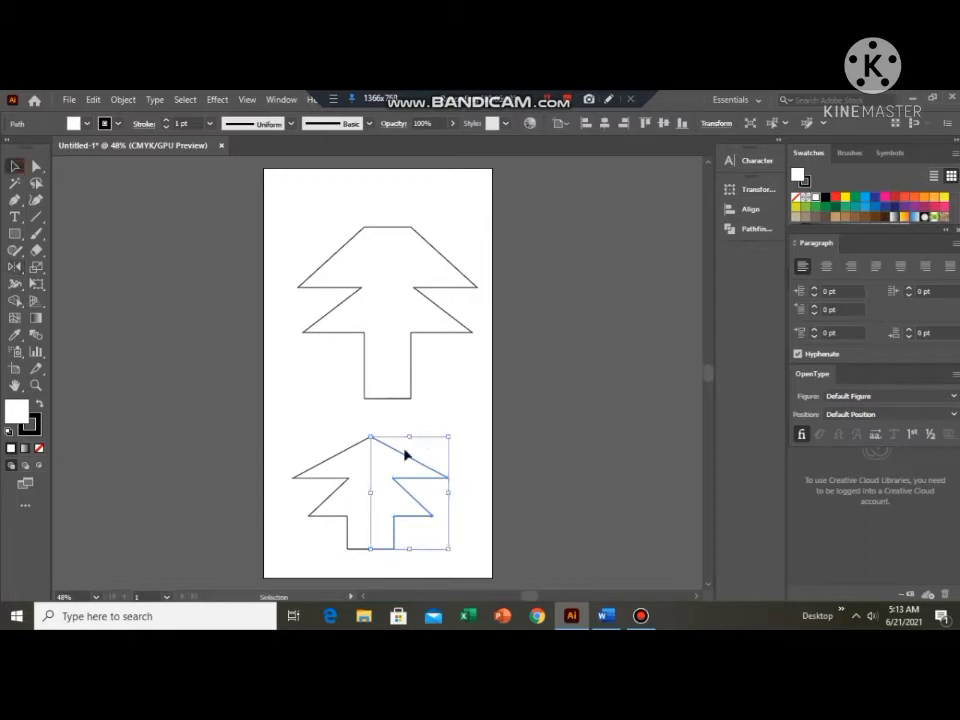
left_click(330, 430)
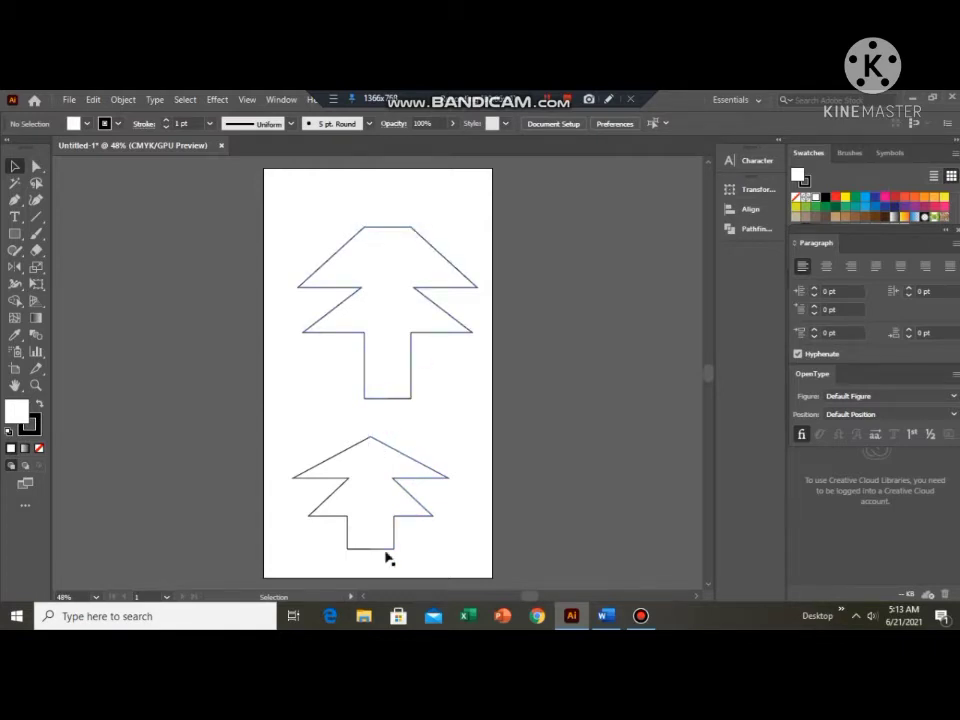
Move the smaller tree's left half away from its mirrored right half, past the artboard's left edge.
left_click(328, 474)
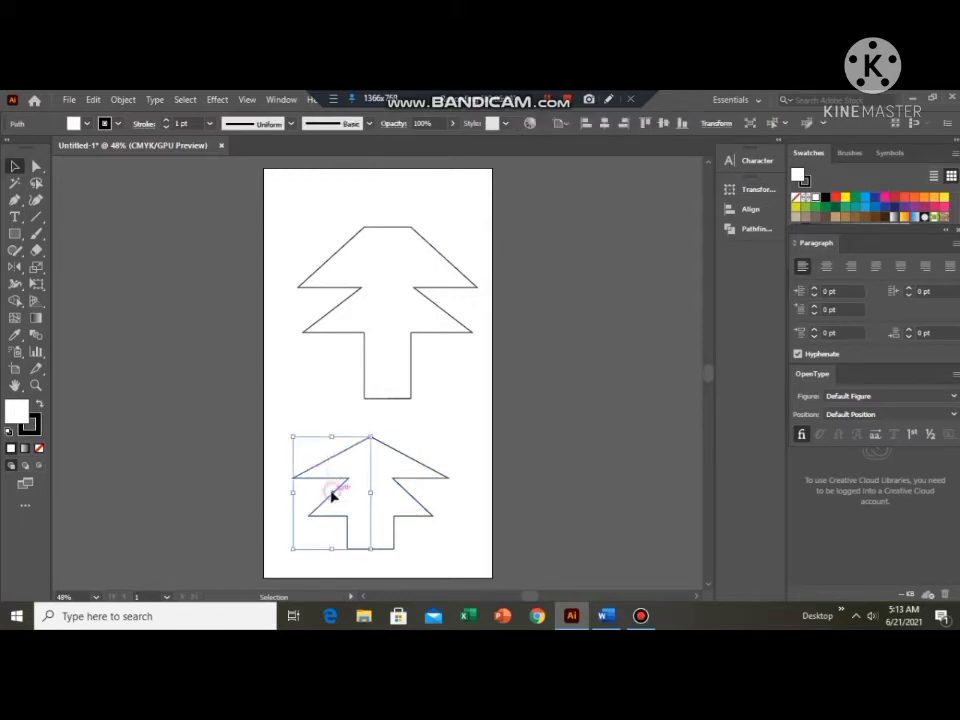
left_click_drag(332, 494, 295, 490)
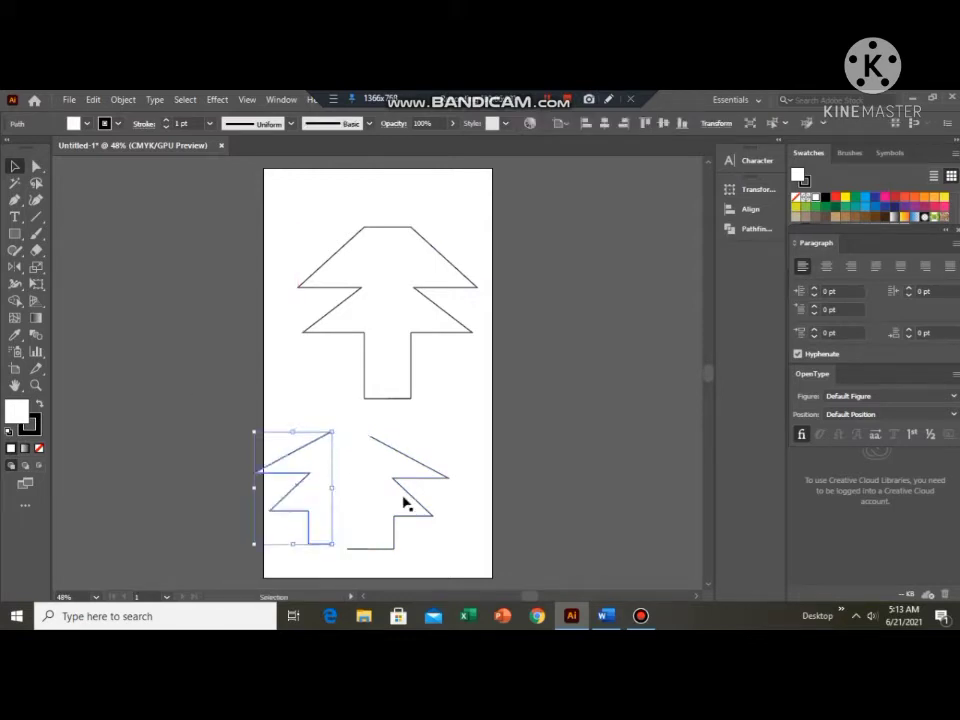
Move the smaller tree's right half aside and deselect it, then undo the separating moves of both halves.
left_click_drag(405, 503, 433, 499)
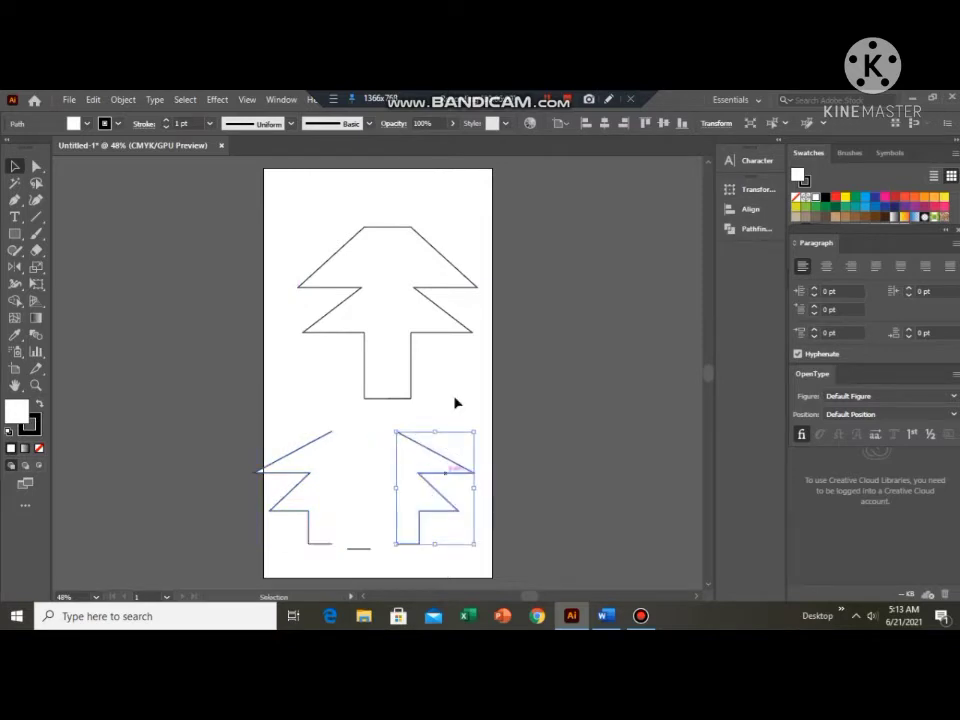
left_click(438, 487)
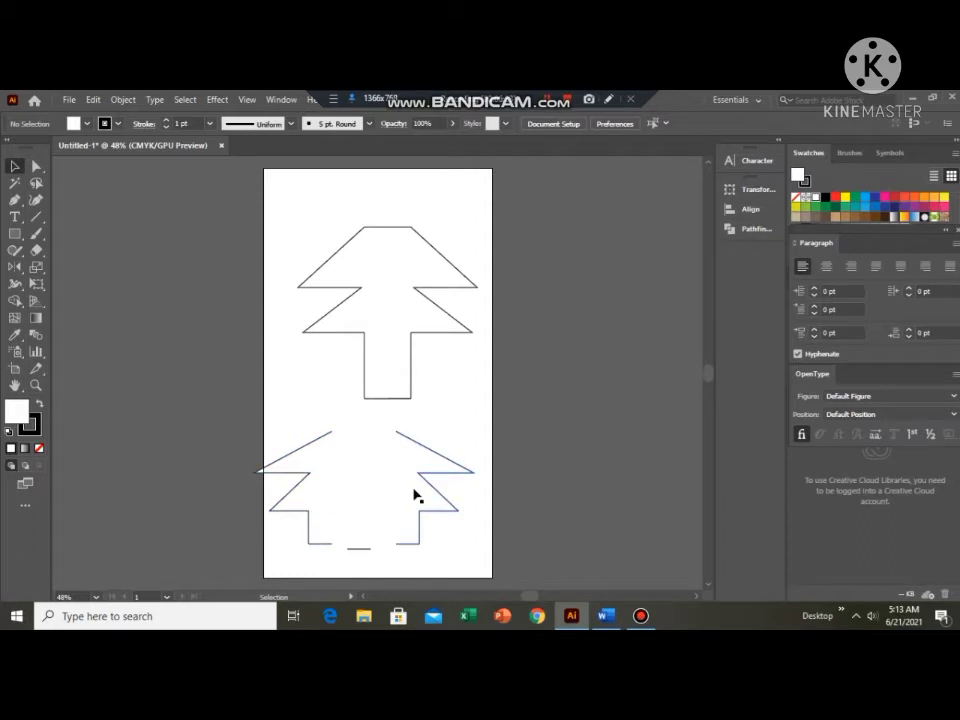
key("a")
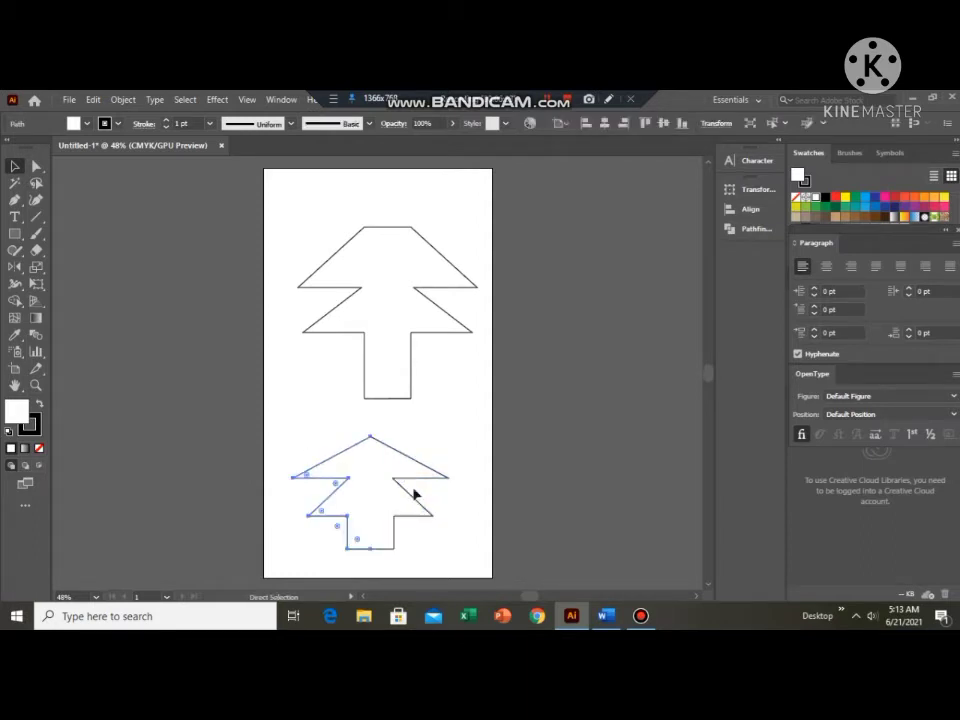
key("v")
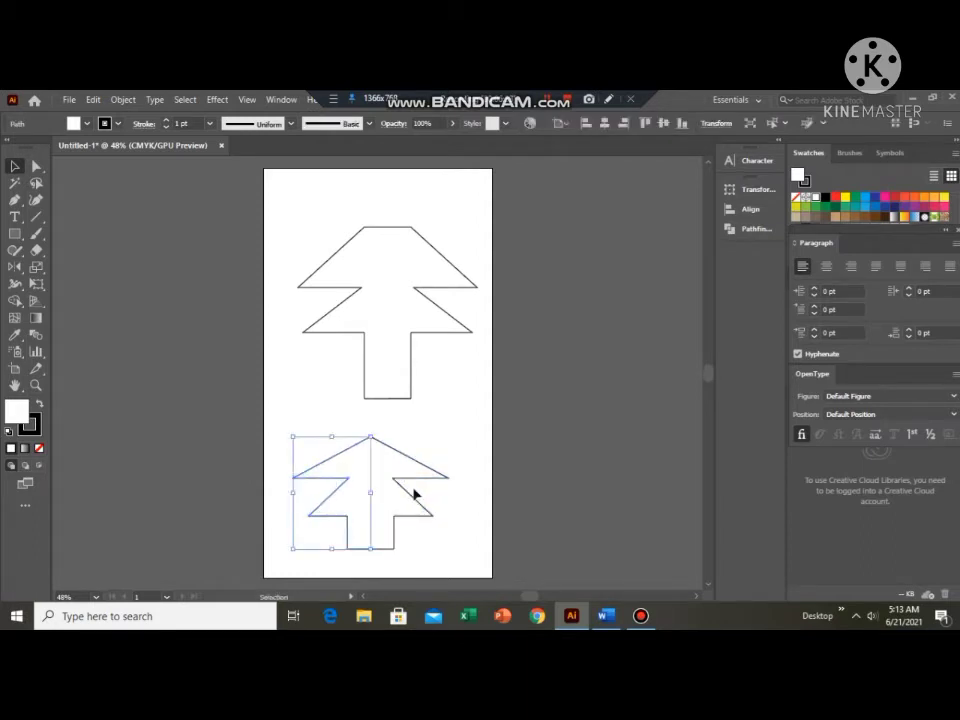
left_click(369, 444)
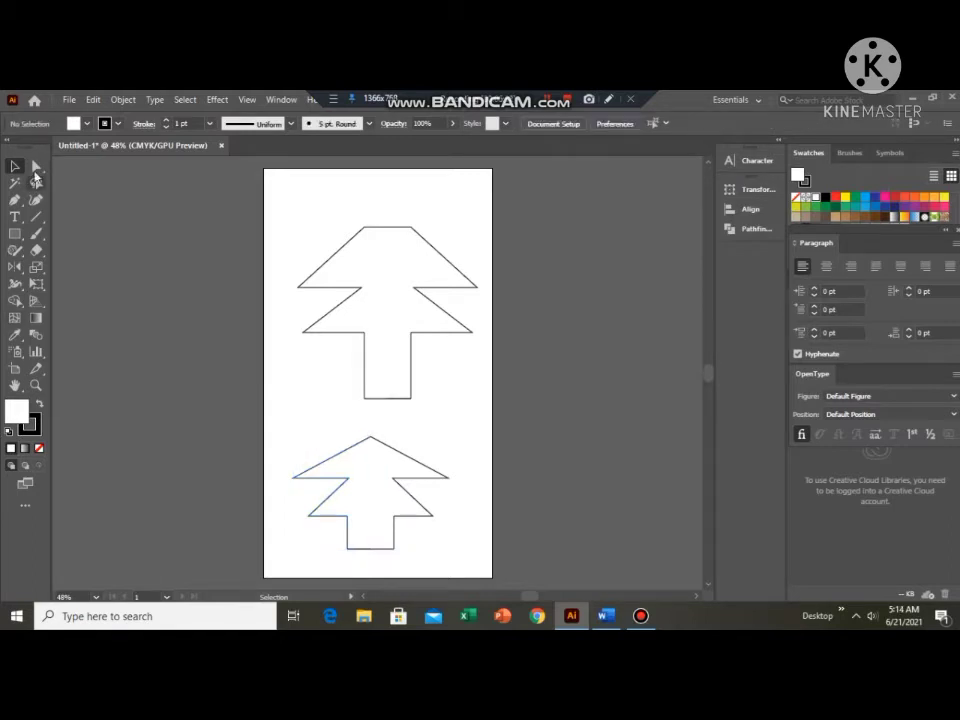
Select the two halves' overlapping endpoints at the smaller tree's apex, join them and deselect the path.
left_click(37, 169)
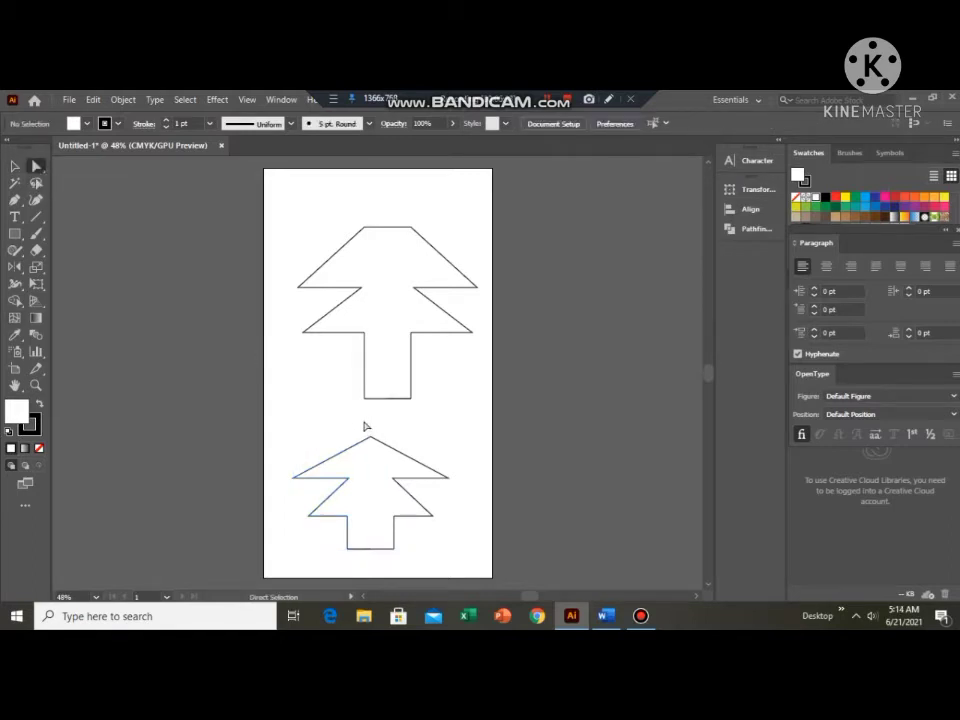
left_click(393, 452)
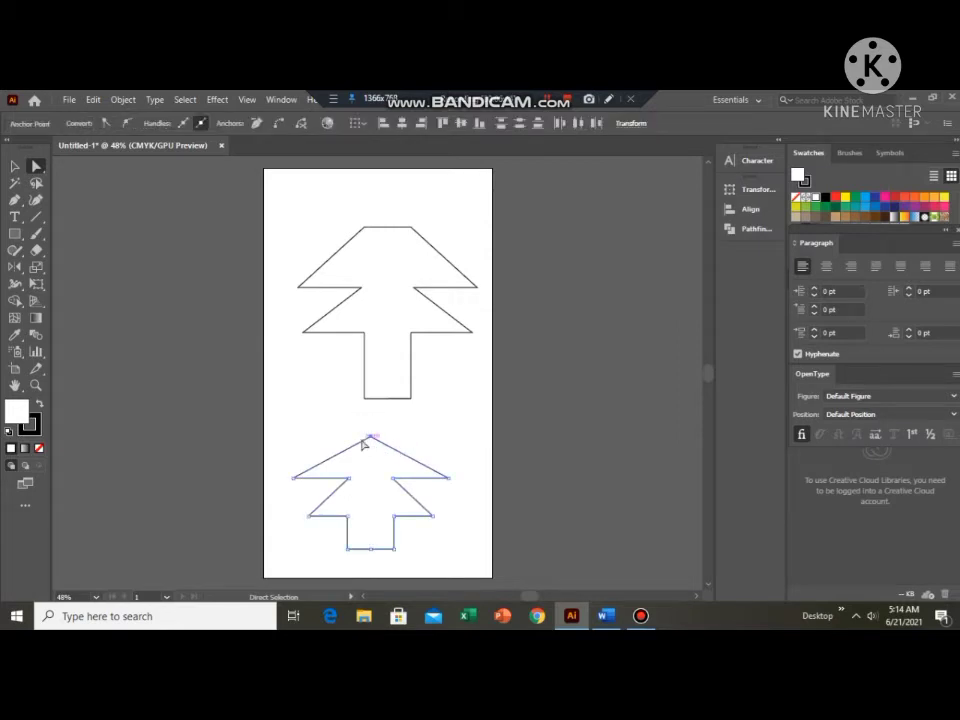
right_click(378, 434)
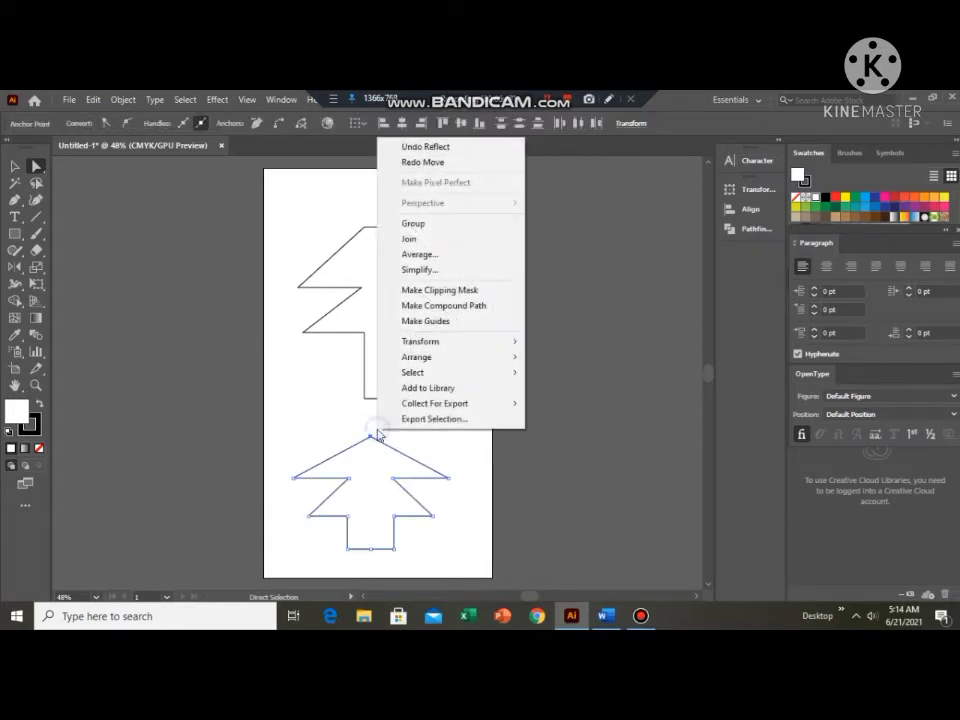
left_click(437, 245)
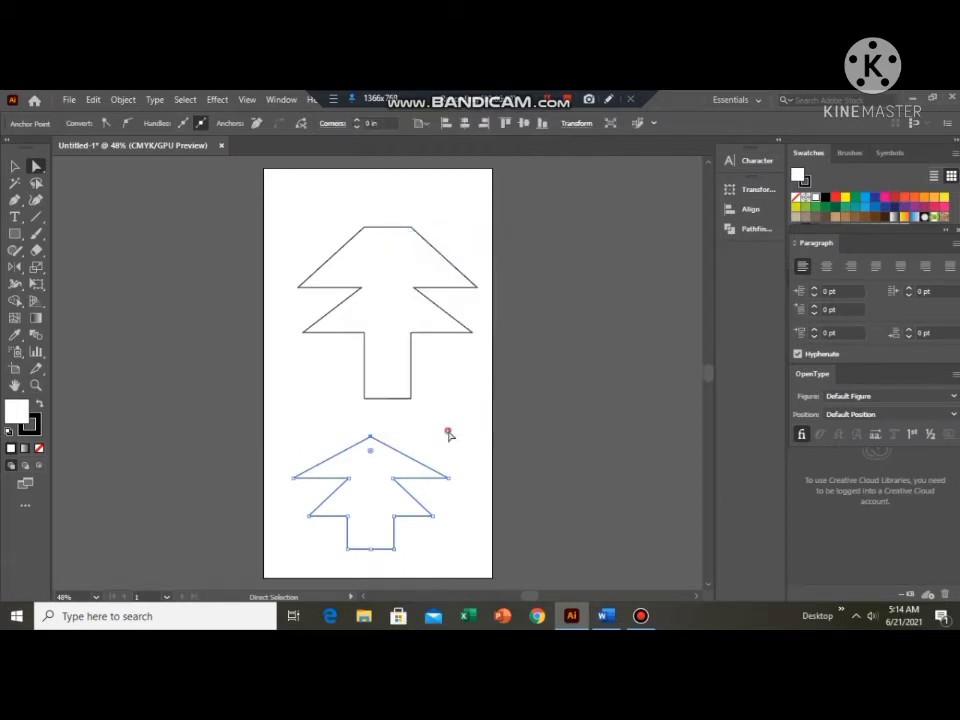
left_click(380, 450)
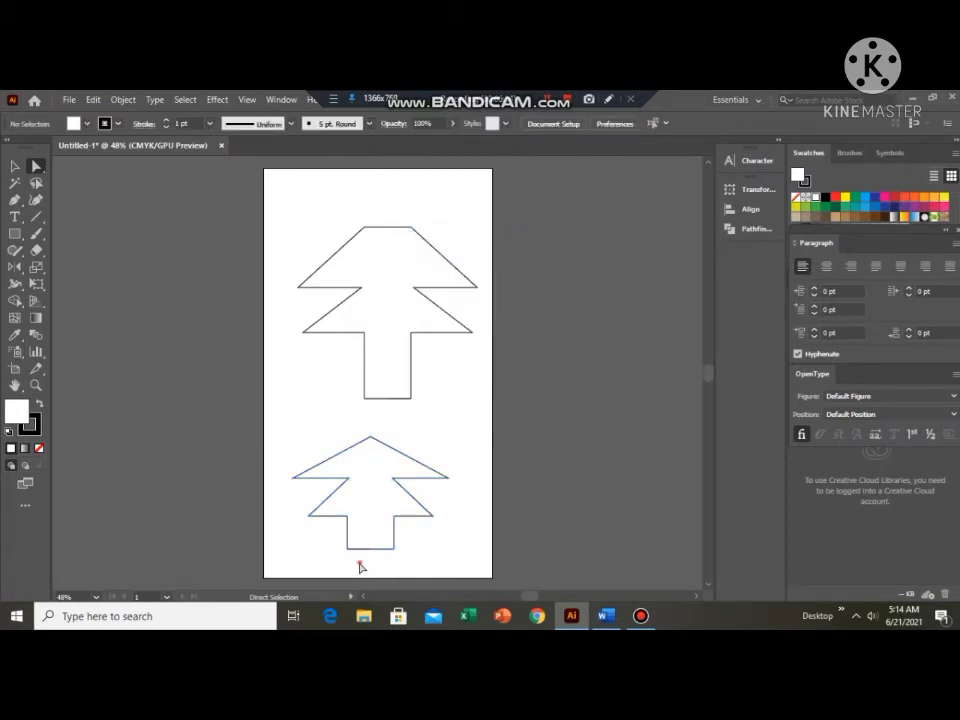
Try to join the path at the middle of the smaller tree's base, then dismiss the alert and deselect.
left_click_drag(360, 561, 382, 545)
right_click(382, 545)
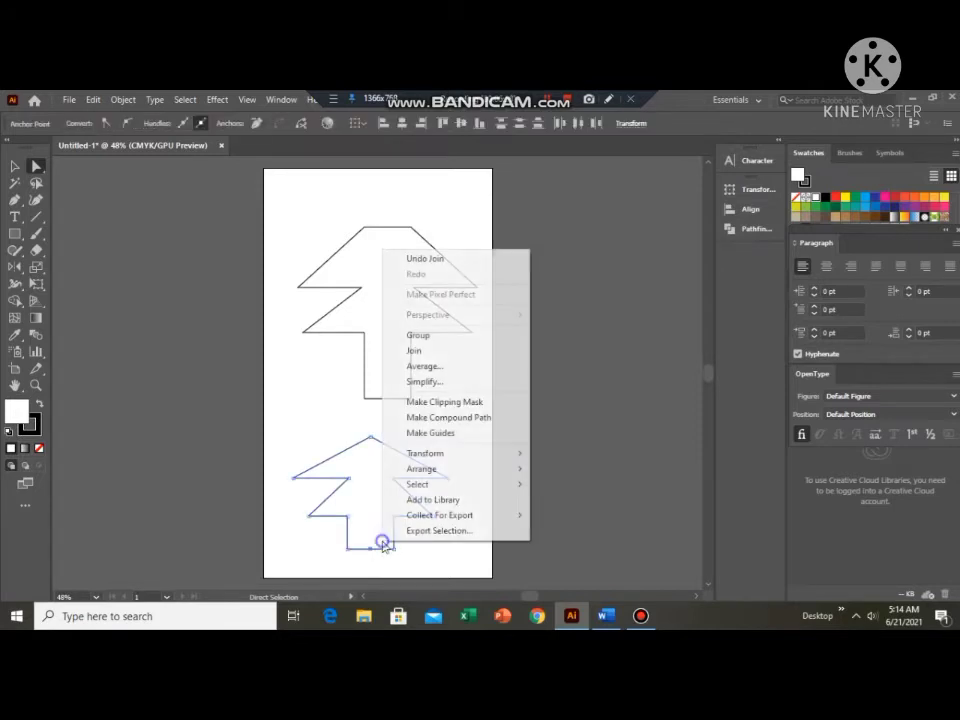
left_click(416, 351)
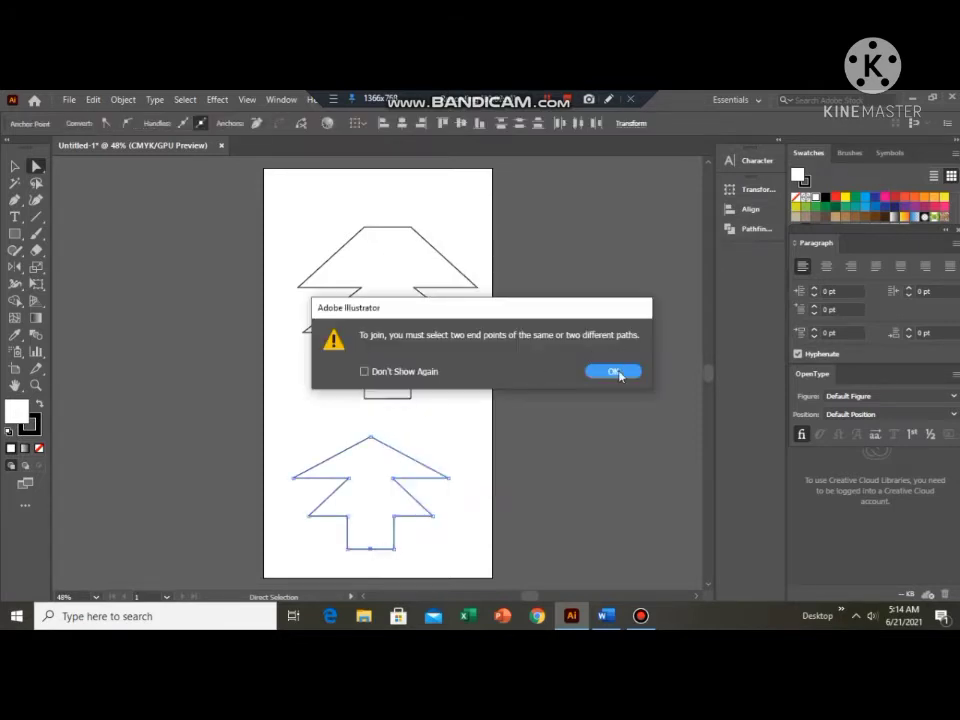
key("Return")
left_click(405, 568)
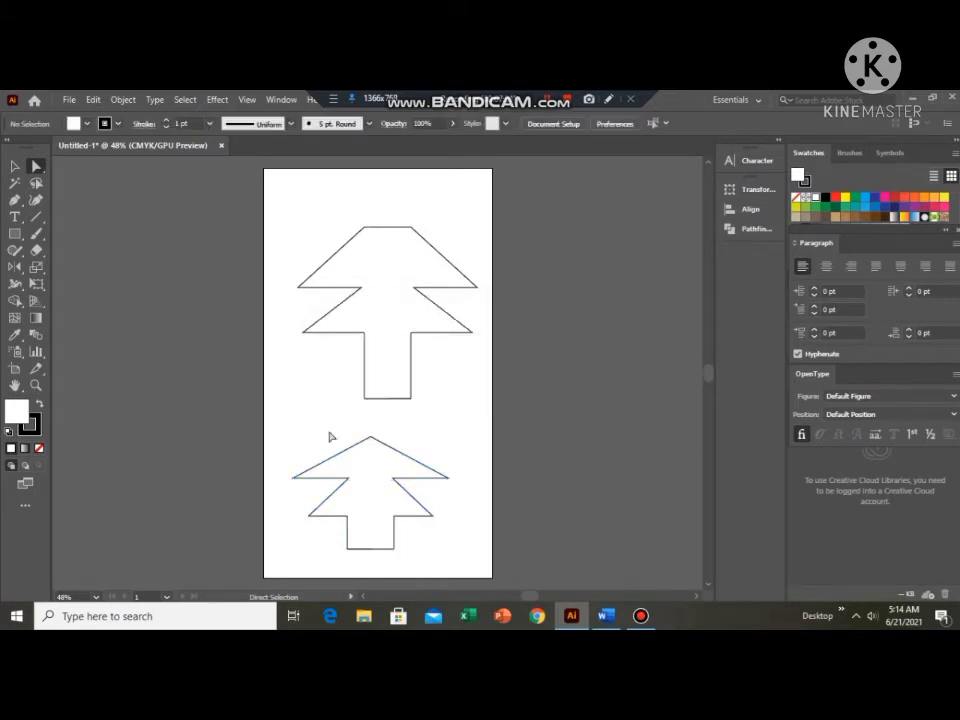
Move the joined smaller tree over the artboard's left edge, then back beneath the large tree, above the stray base segment.
left_click(360, 495)
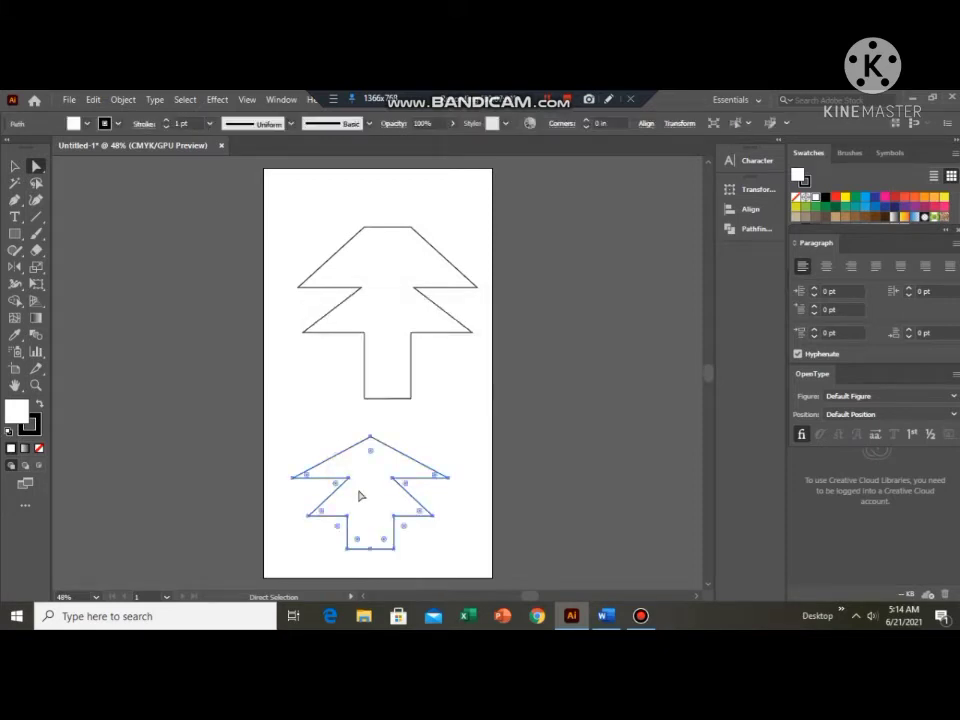
left_click(15, 167)
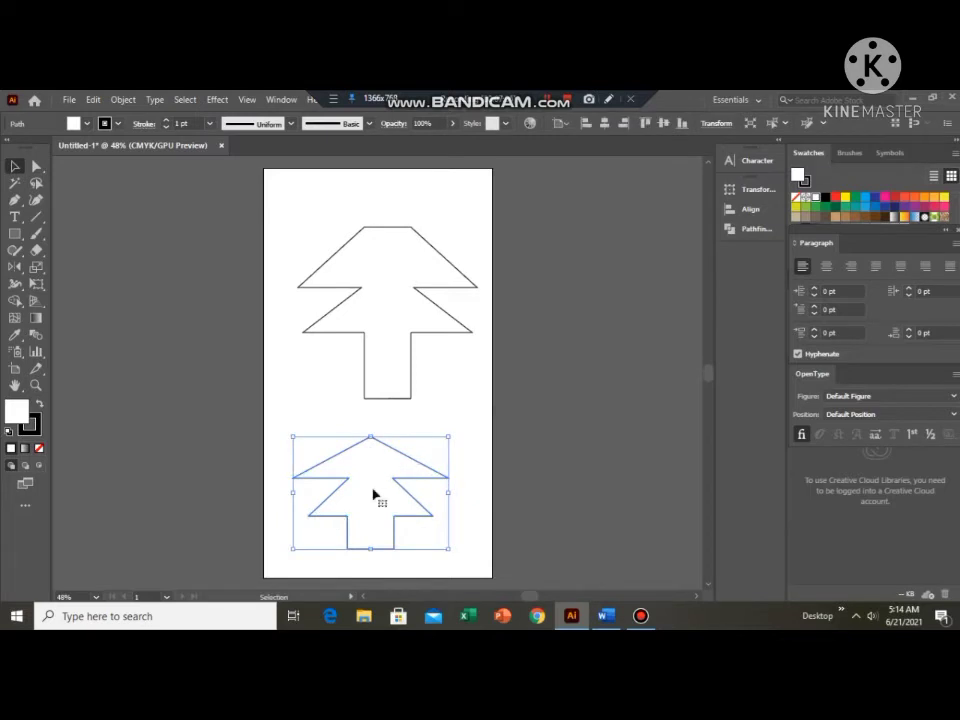
left_click_drag(373, 495, 254, 374)
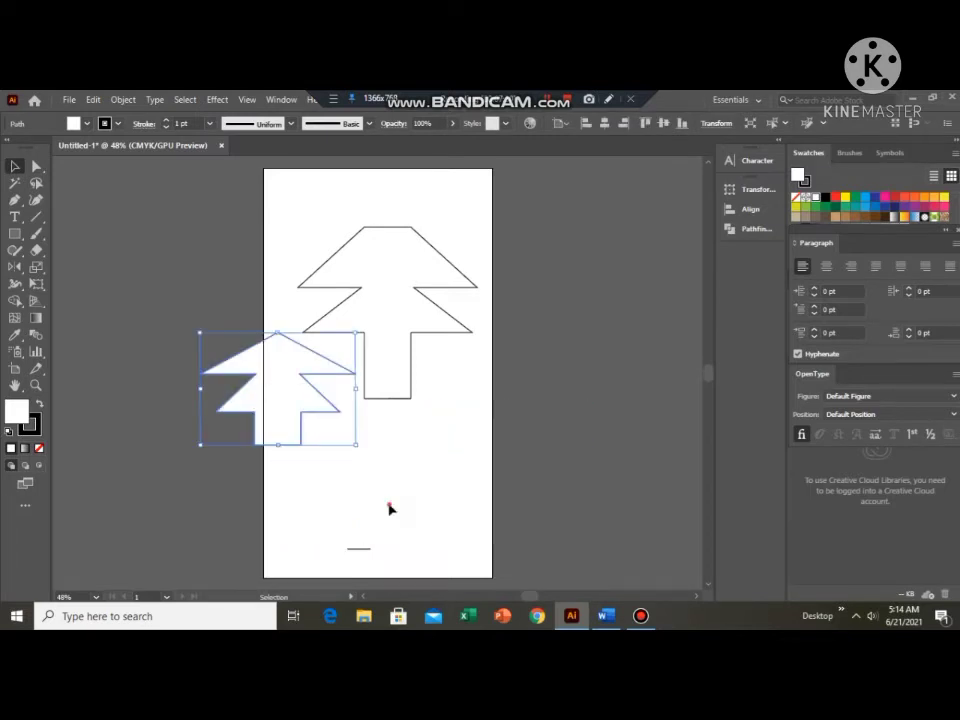
left_click_drag(390, 508, 358, 470)
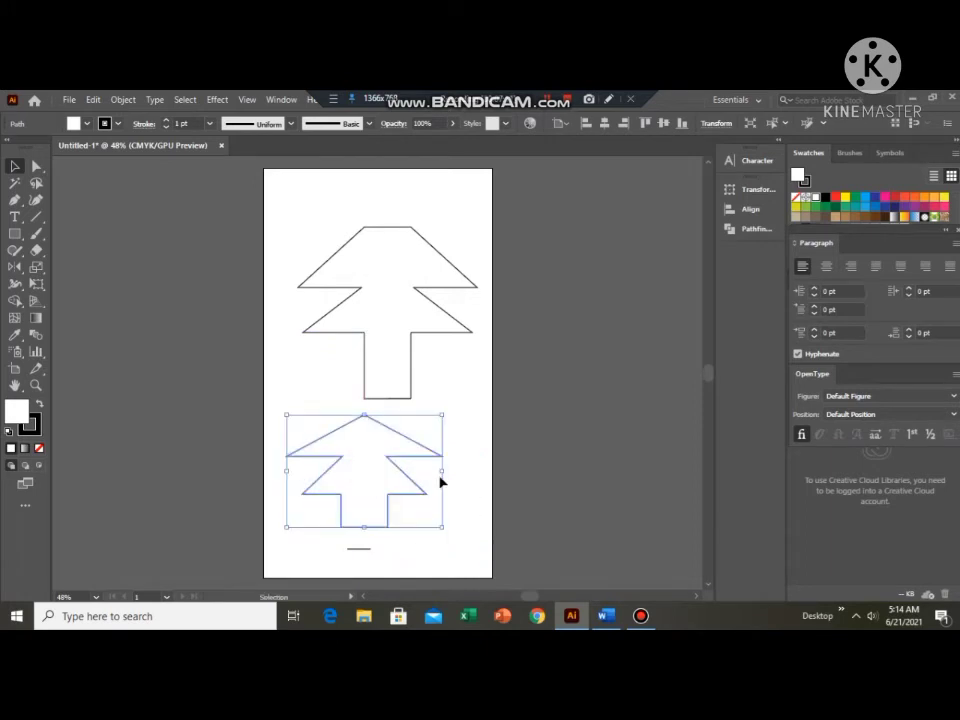
Delete both tree outlines from the artboard, keeping the short stray segment near its lower edge.
left_click(457, 535)
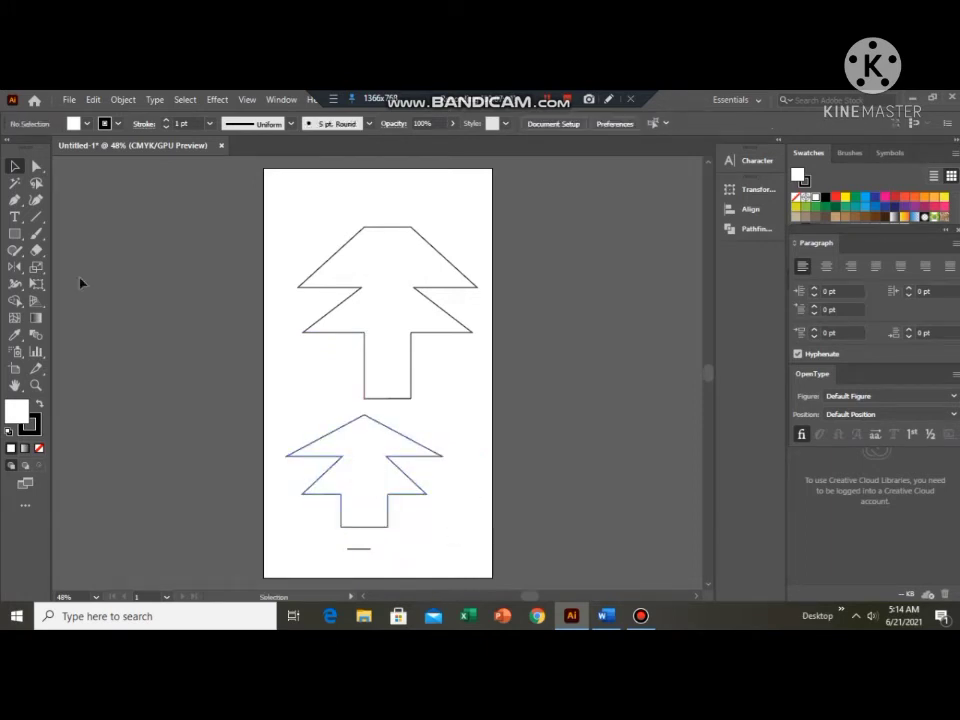
left_click_drag(415, 484, 418, 492)
key("Delete")
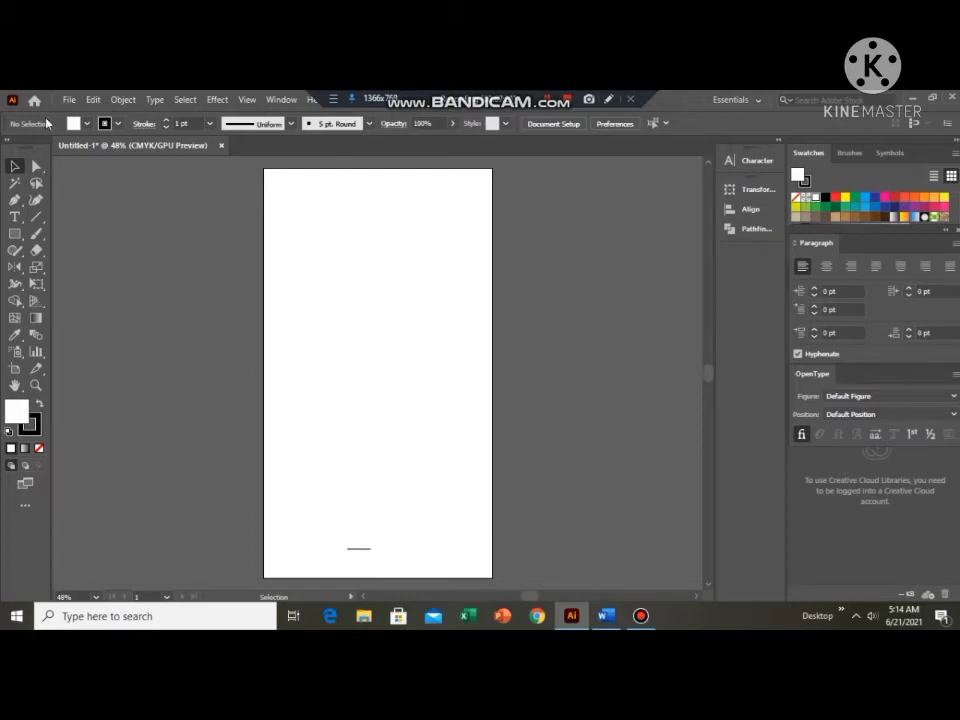
Place the yellow skier image sadaf1 from the Desktop at the artboard's top-left corner, about 6.16 in wide by 3.95 in high.
left_click(71, 101)
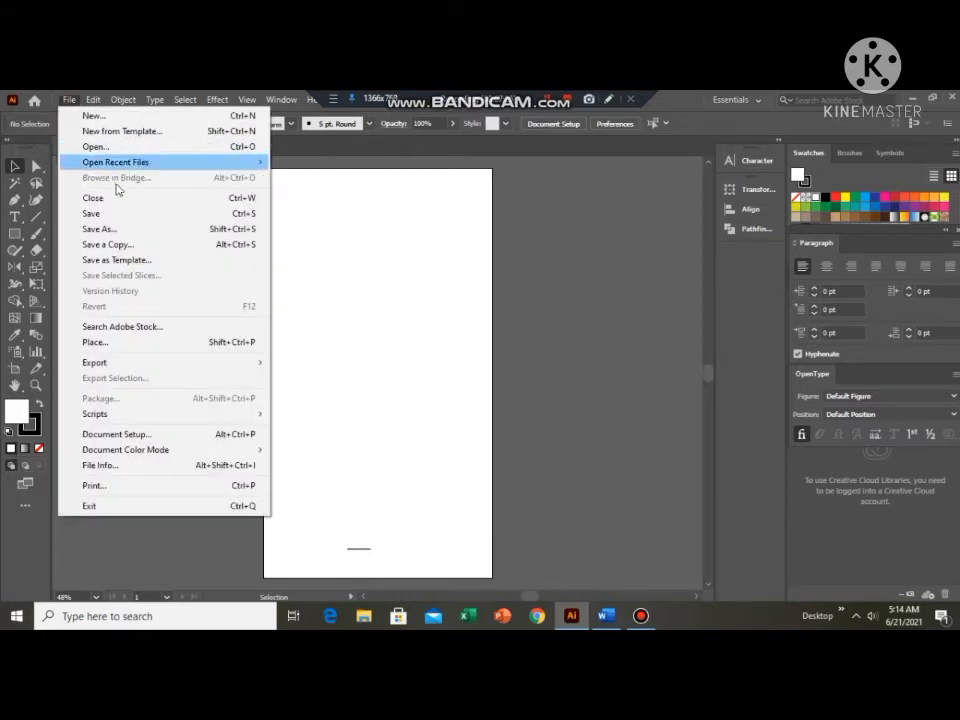
left_click(135, 351)
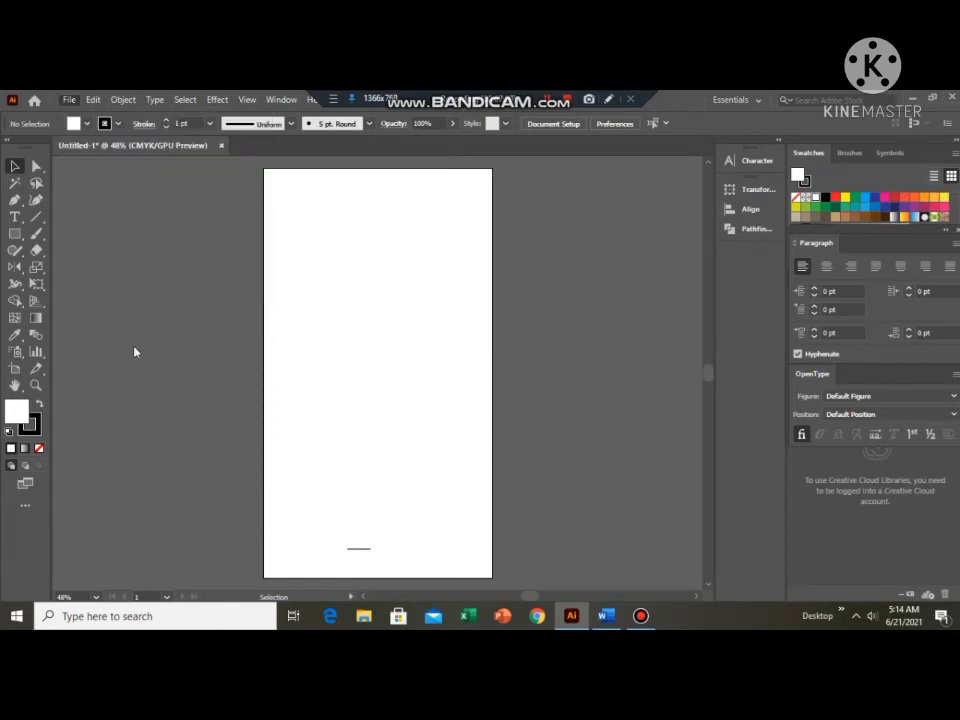
scroll(335, 322, "down", 5)
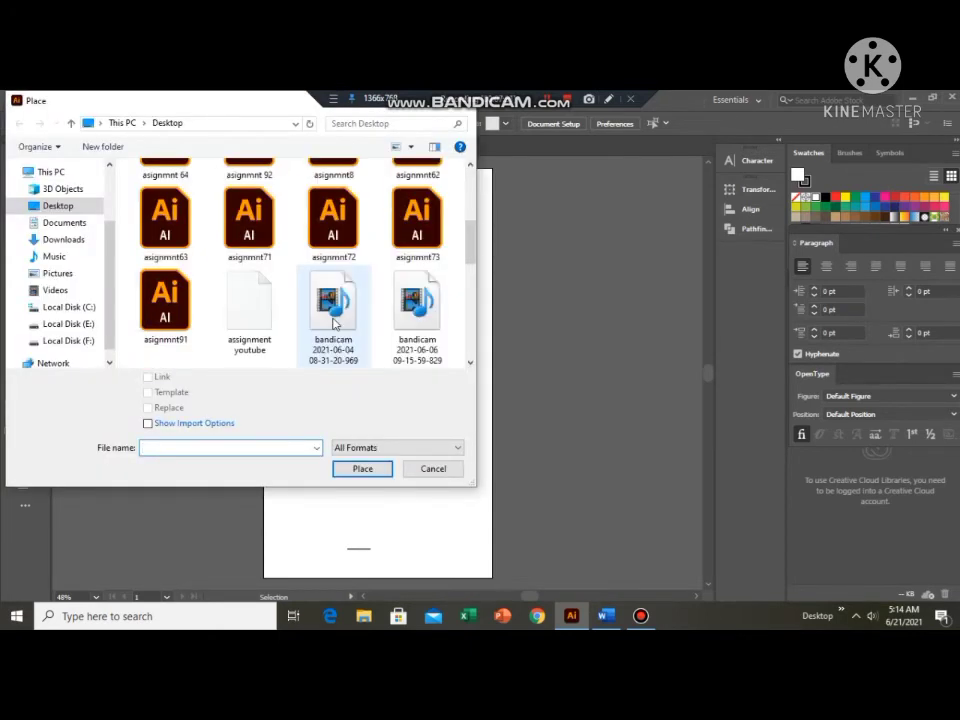
scroll(335, 322, "down", 15)
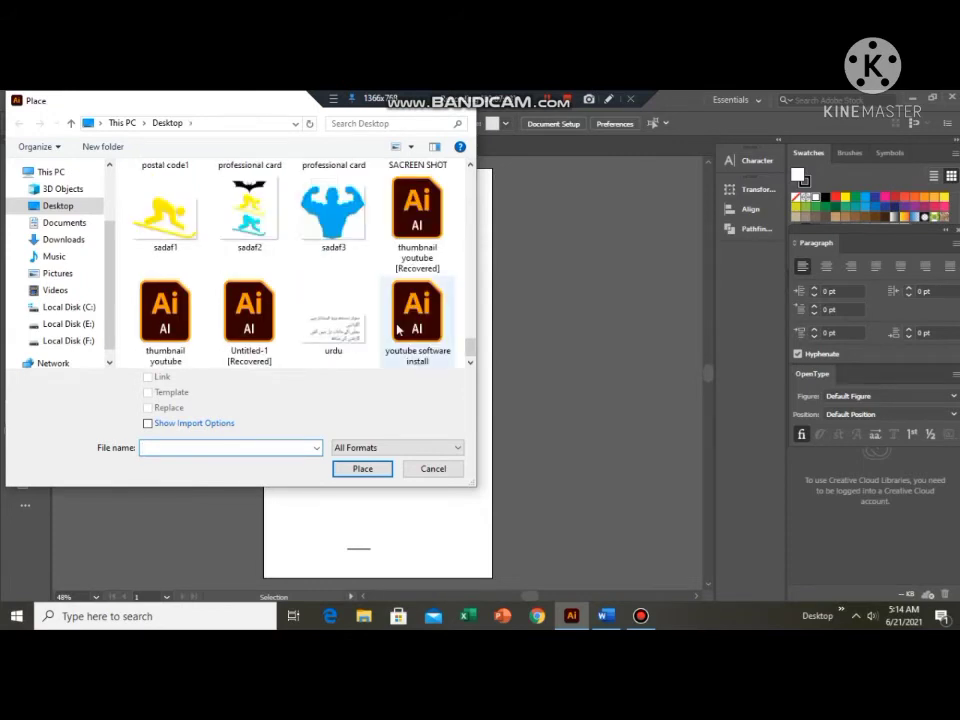
left_click(180, 205)
left_click(362, 469)
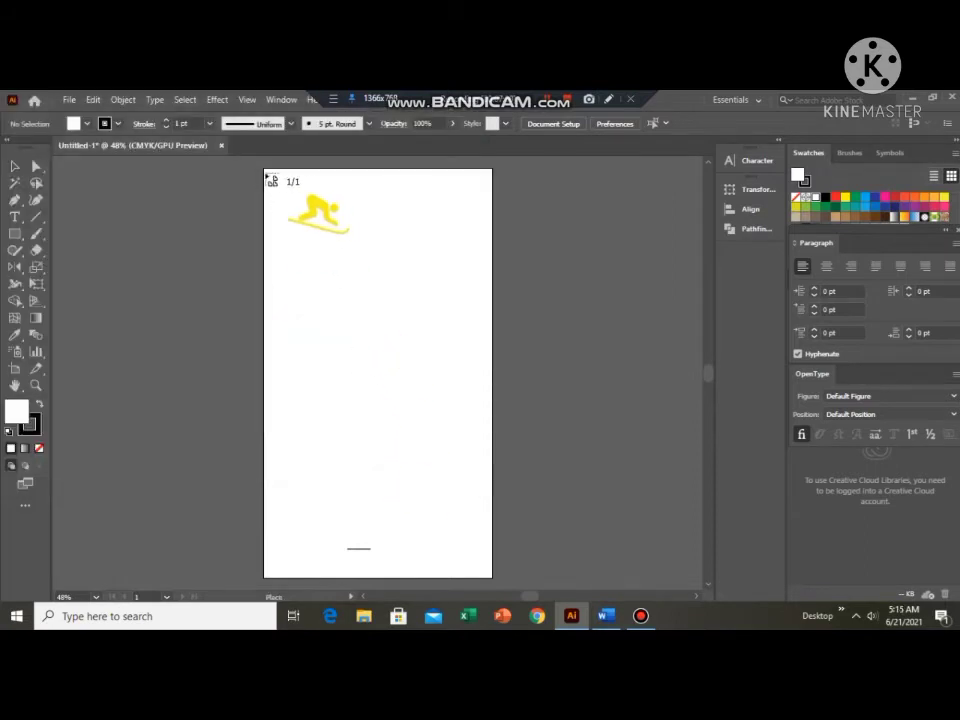
left_click_drag(265, 171, 453, 612)
left_click_drag(523, 517, 521, 407)
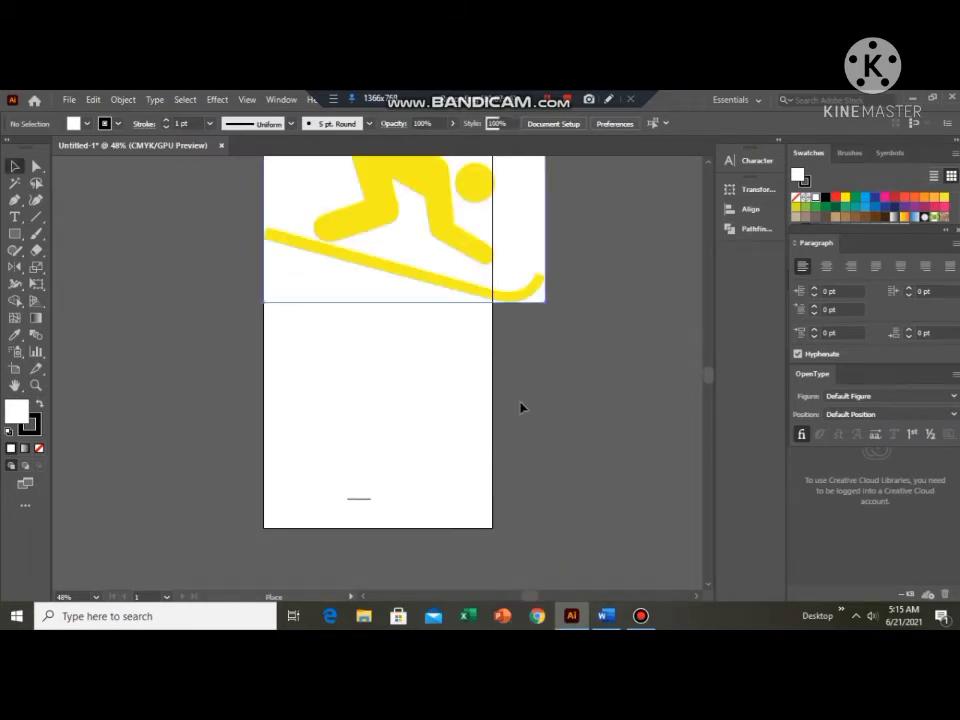
Unembed the skier image to a Photoshop PSD file named sadaf1 on the Desktop and deselect it.
scroll(451, 364, "up", 2)
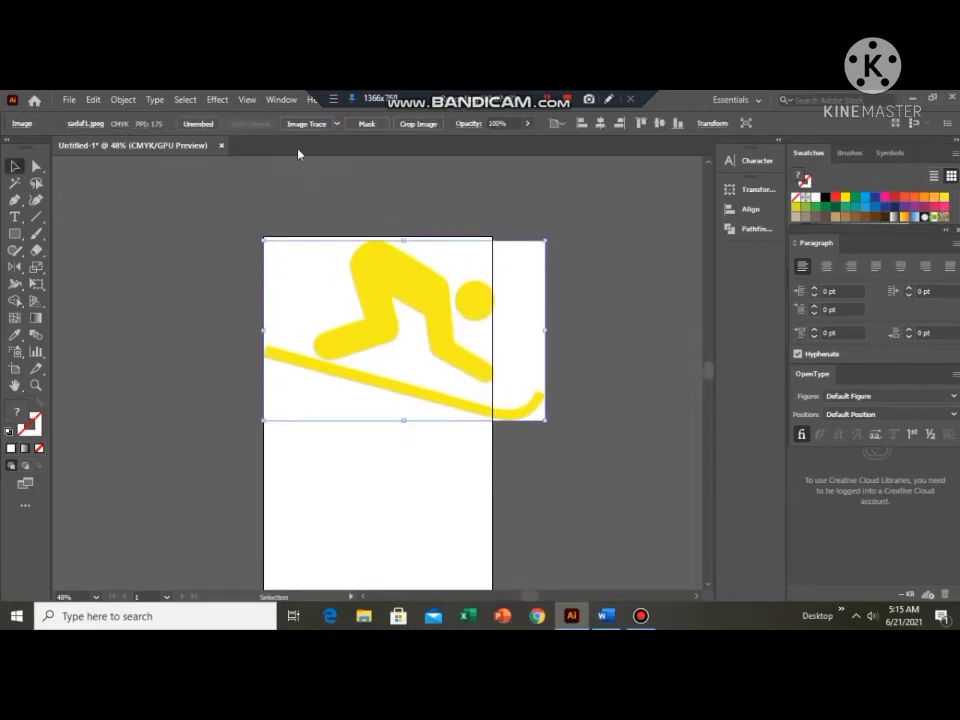
left_click(197, 124)
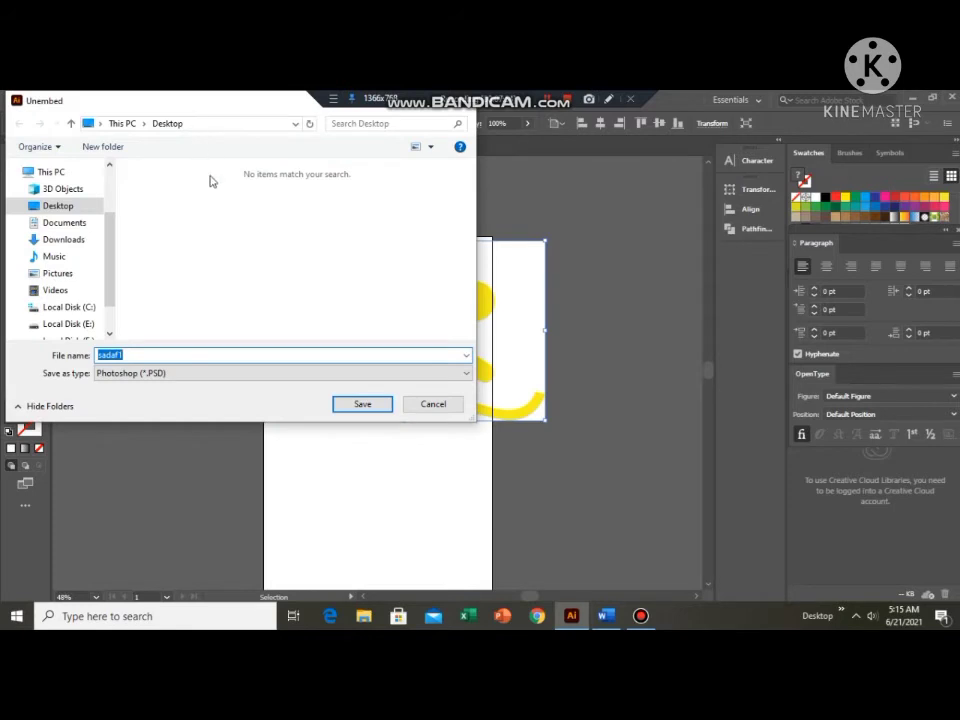
left_click(364, 404)
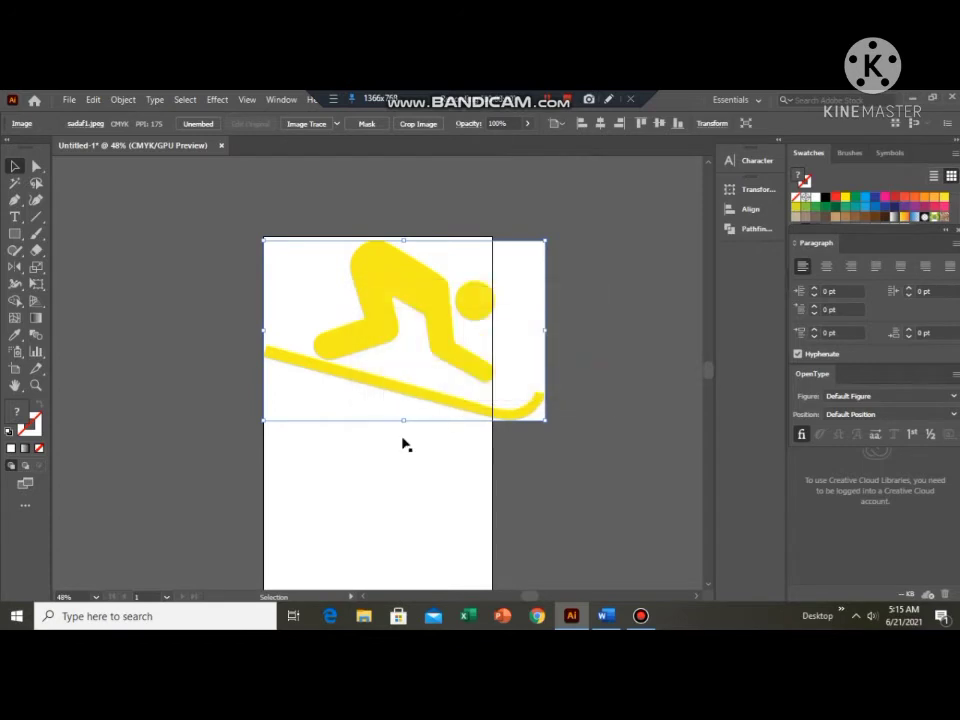
left_click(403, 440)
scroll(403, 438, "up", 1)
scroll(325, 366, "down", 1)
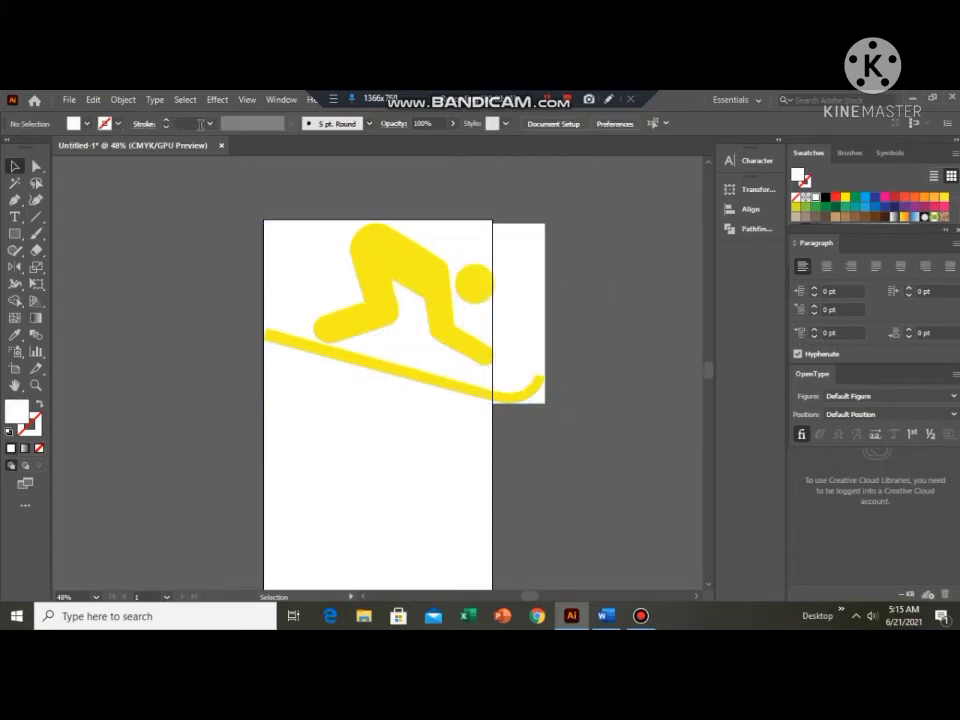
scroll(332, 371, "up", 1)
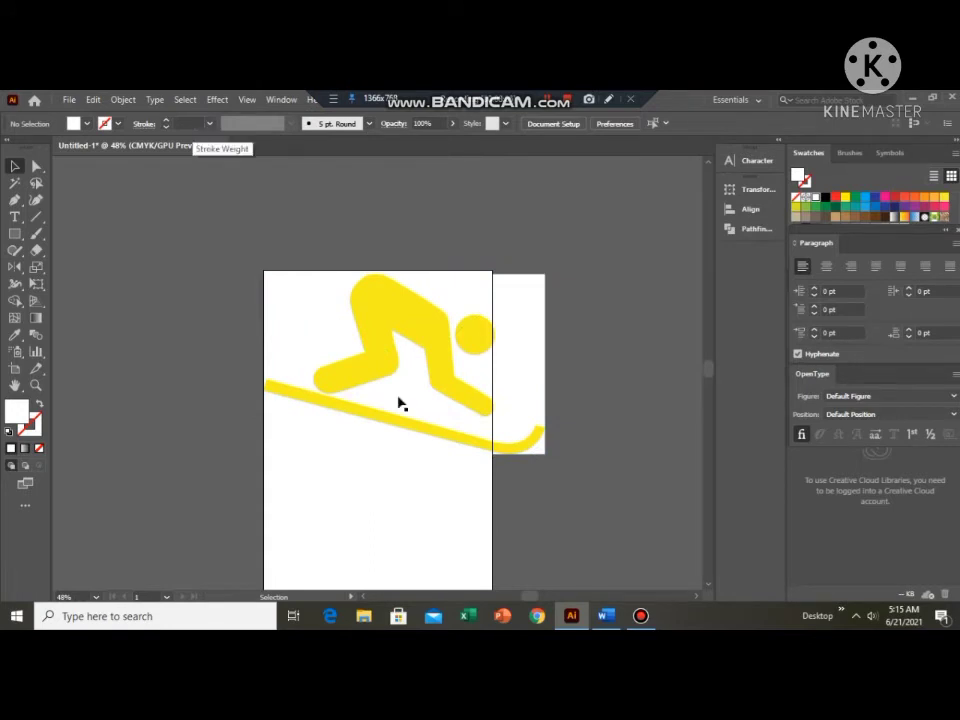
Select all artwork and embed the linked skier image with Convert Layers to Objects.
key("ctrl+a")
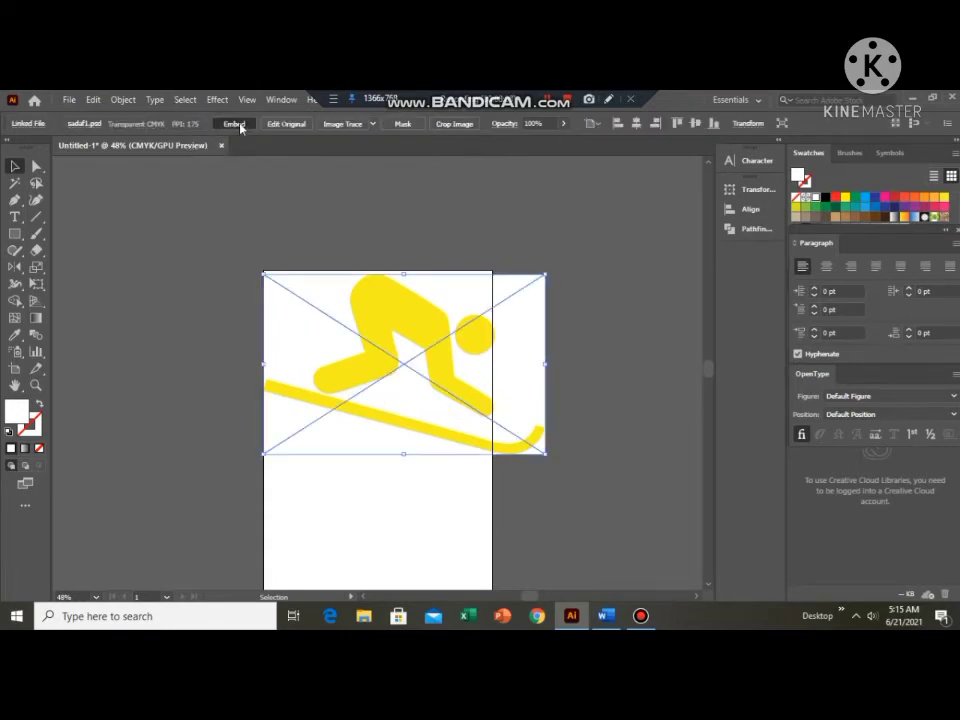
left_click(235, 124)
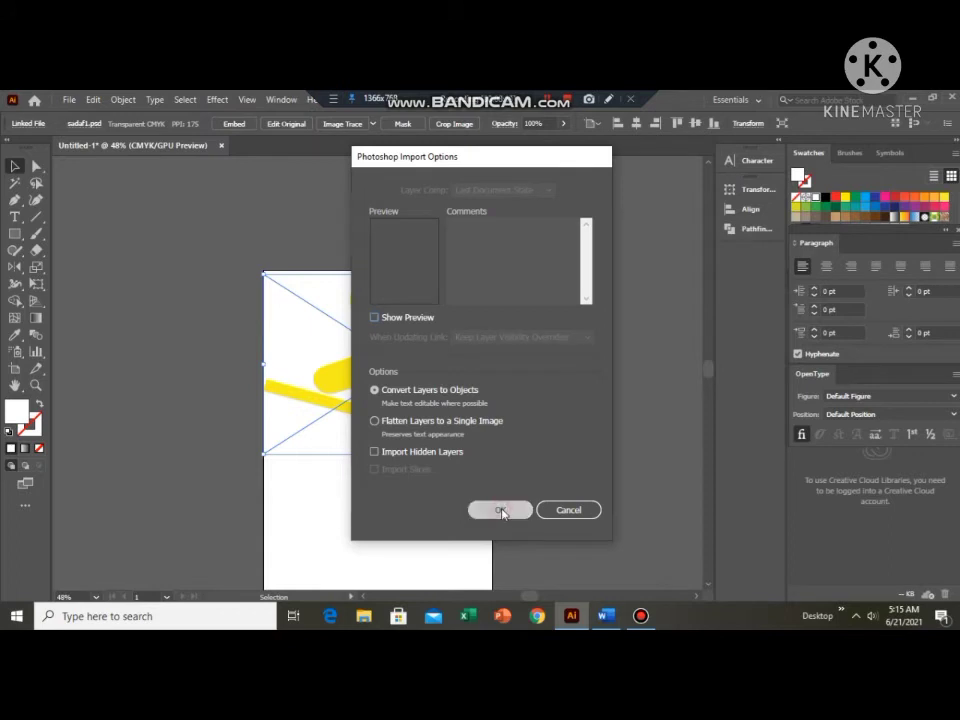
left_click(501, 511)
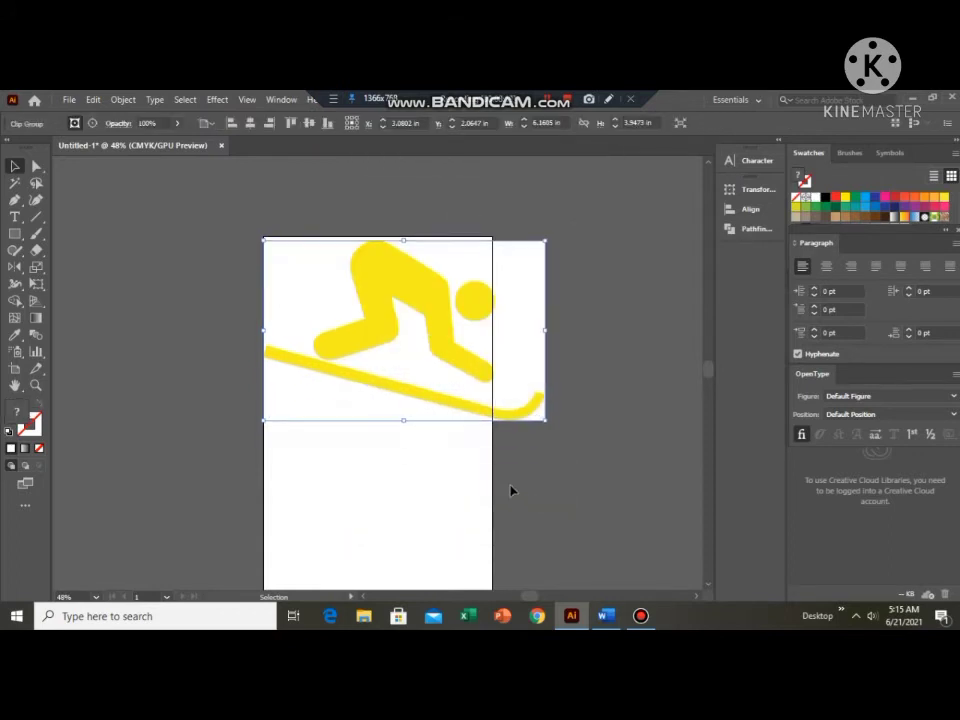
Stretch the skier image down to about 7.9 in high and narrow it to about 4.9 in to fit the artboard's width.
scroll(510, 490, "down", 1)
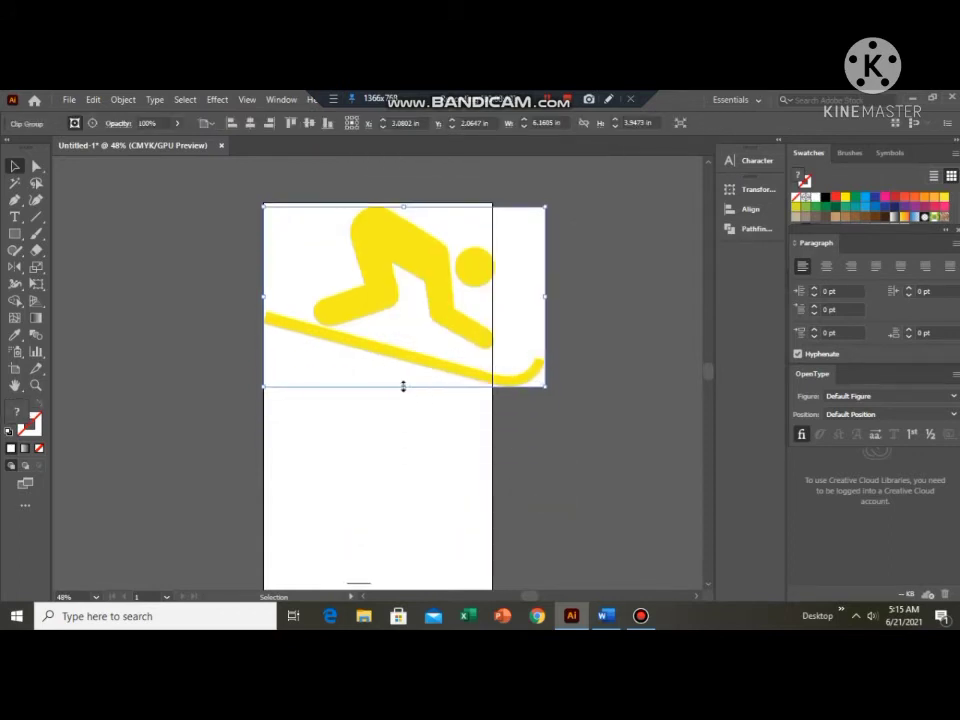
left_click_drag(403, 386, 437, 573)
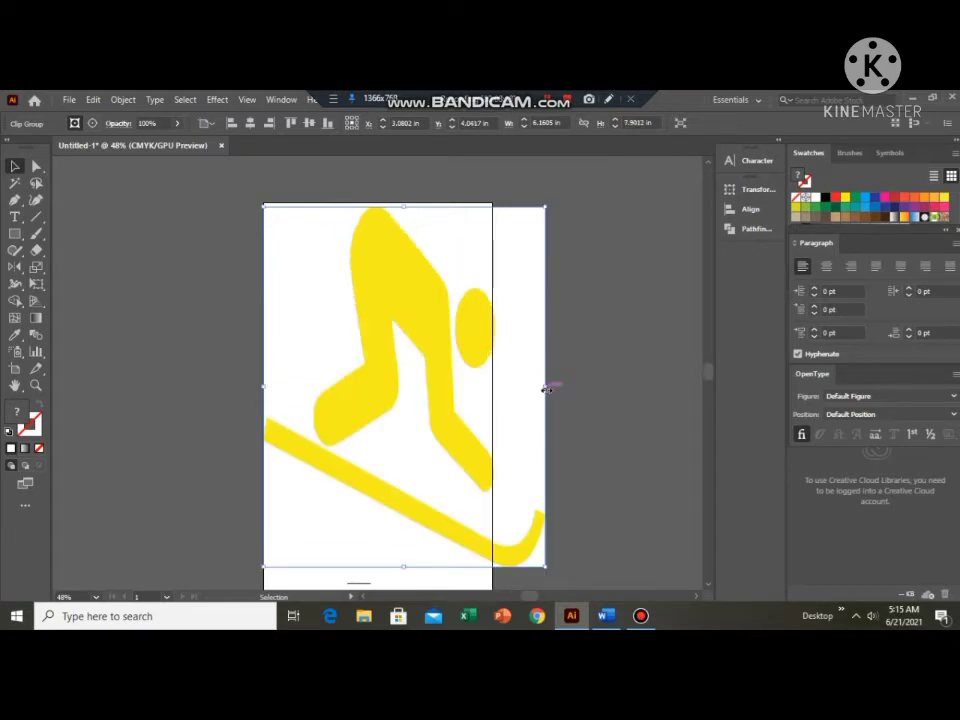
left_click_drag(525, 385, 489, 388)
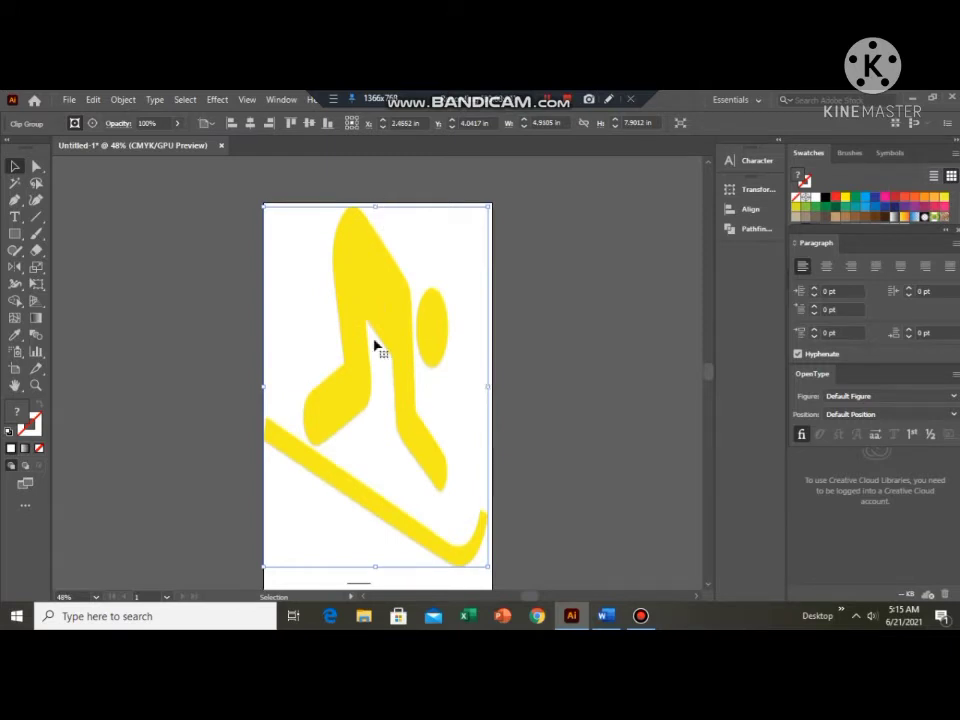
Ready the Pen tool with no fill and a black stroke for tracing the skier.
scroll(375, 343, "down", 1)
scroll(375, 345, "up", 1)
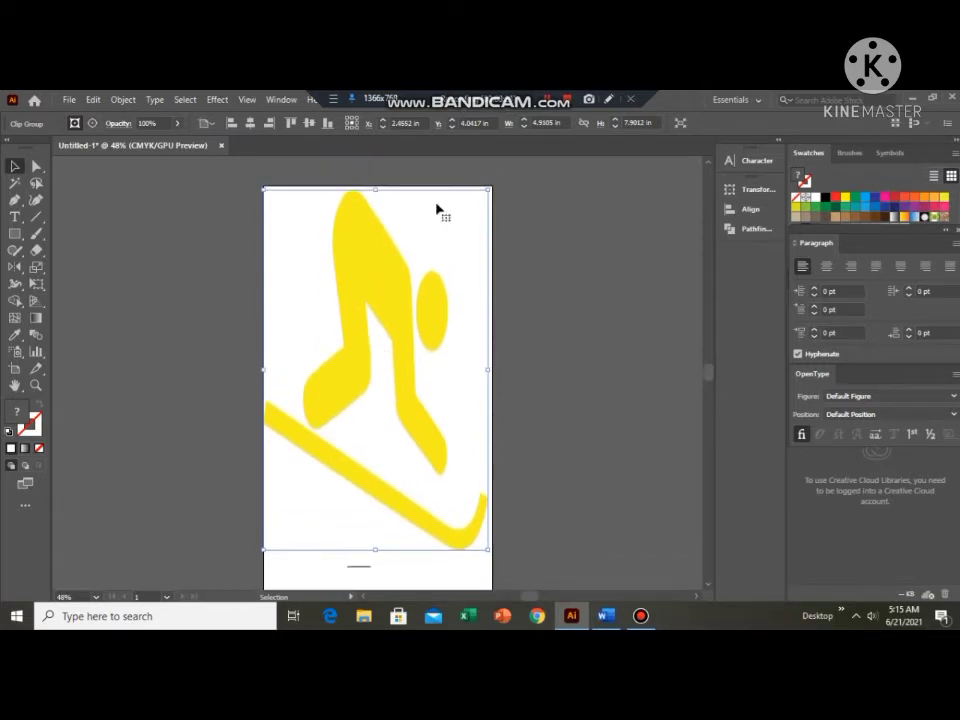
left_click(15, 200)
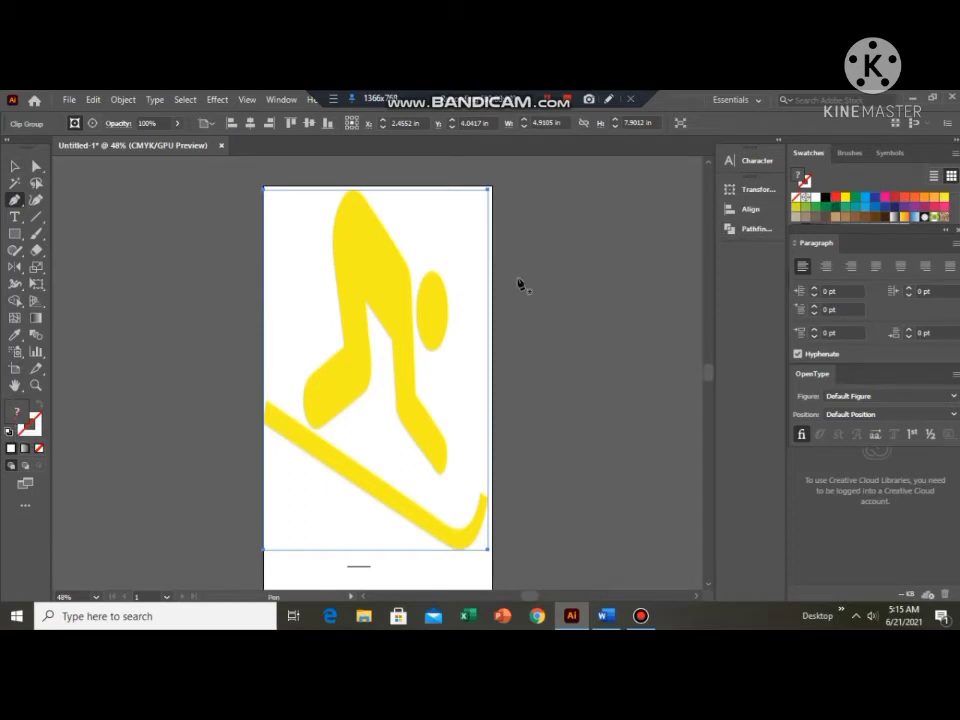
left_click(33, 424)
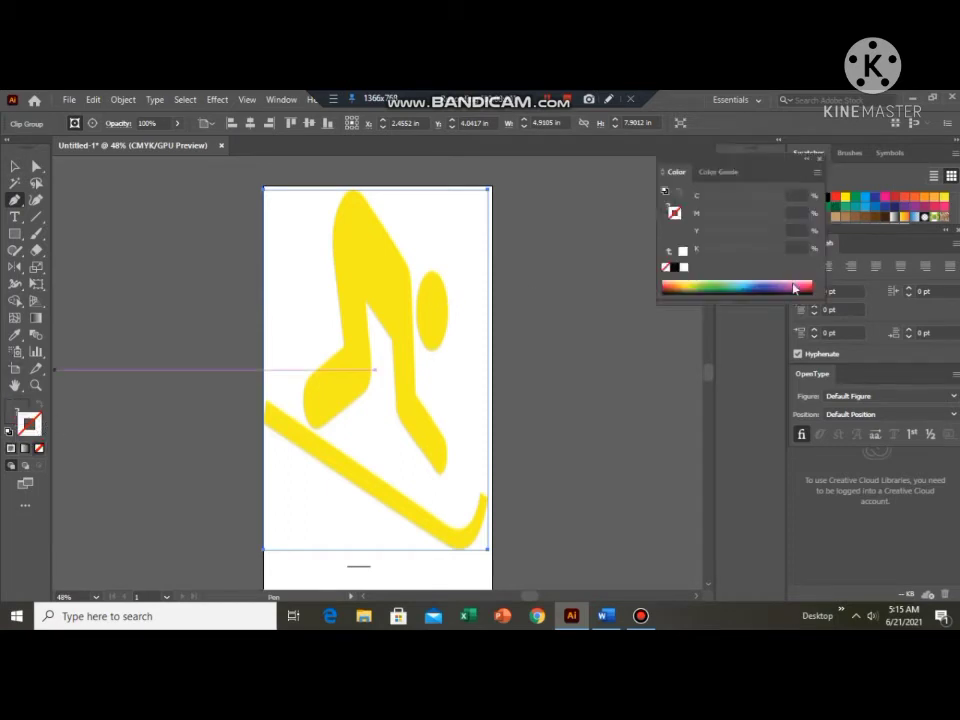
left_click(821, 161)
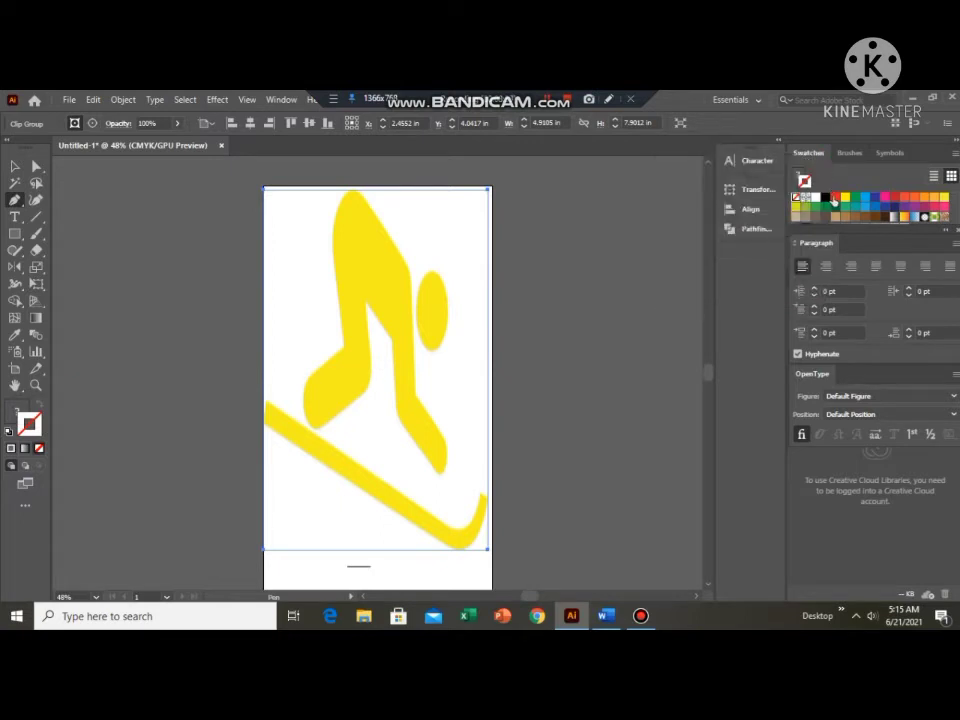
left_click(17, 410)
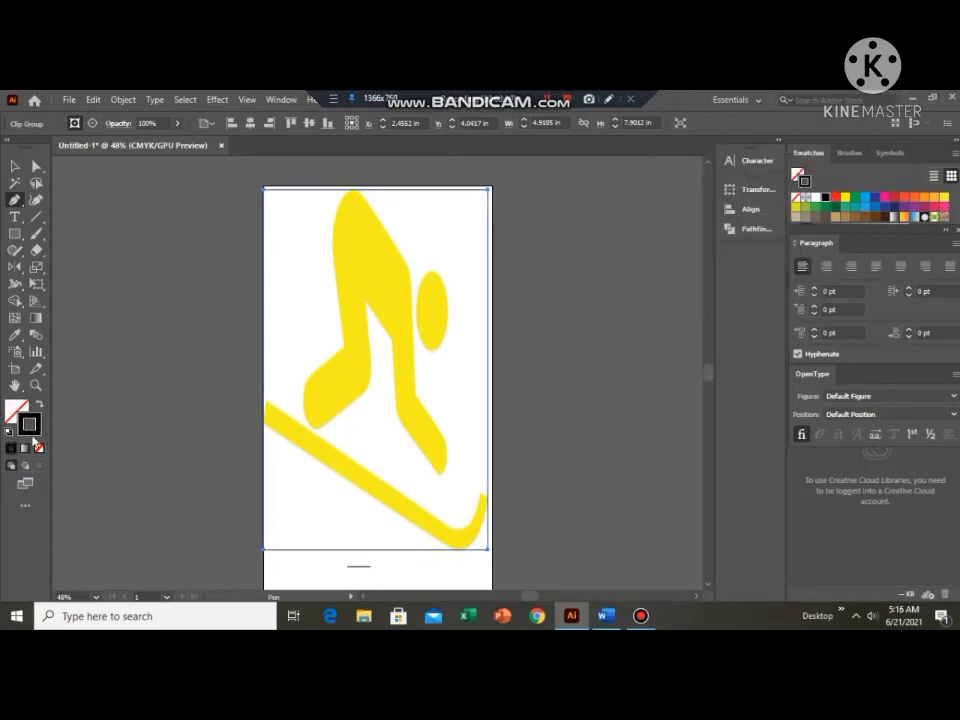
Start a pen path at the body's corner beside the head and trace its straight sloping edge, about 1.9 in, up toward the rounded top.
left_click(409, 272)
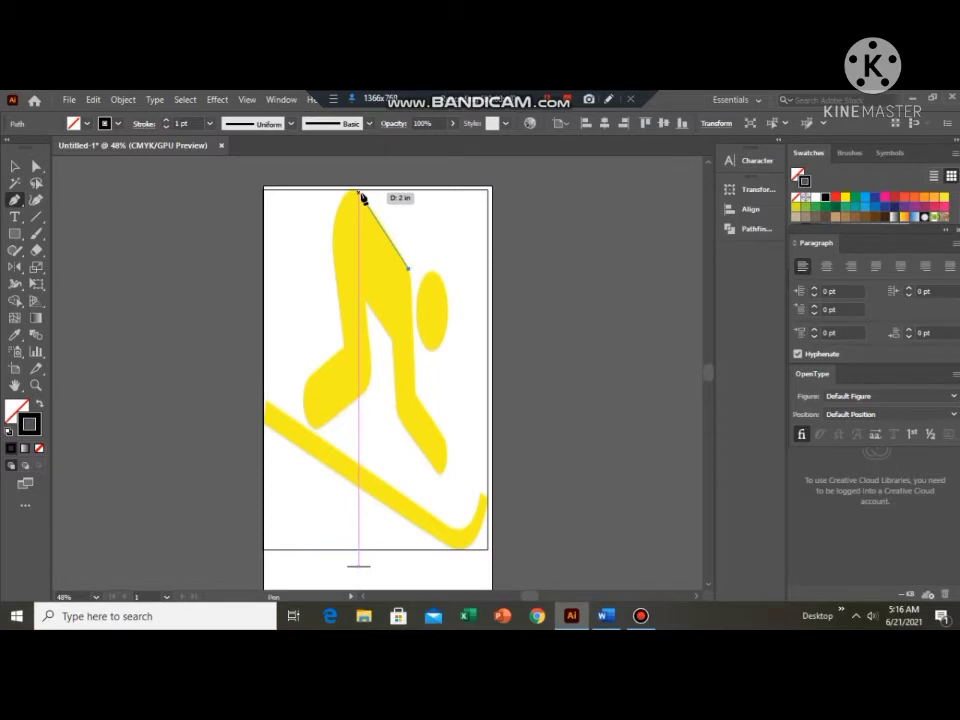
key("z")
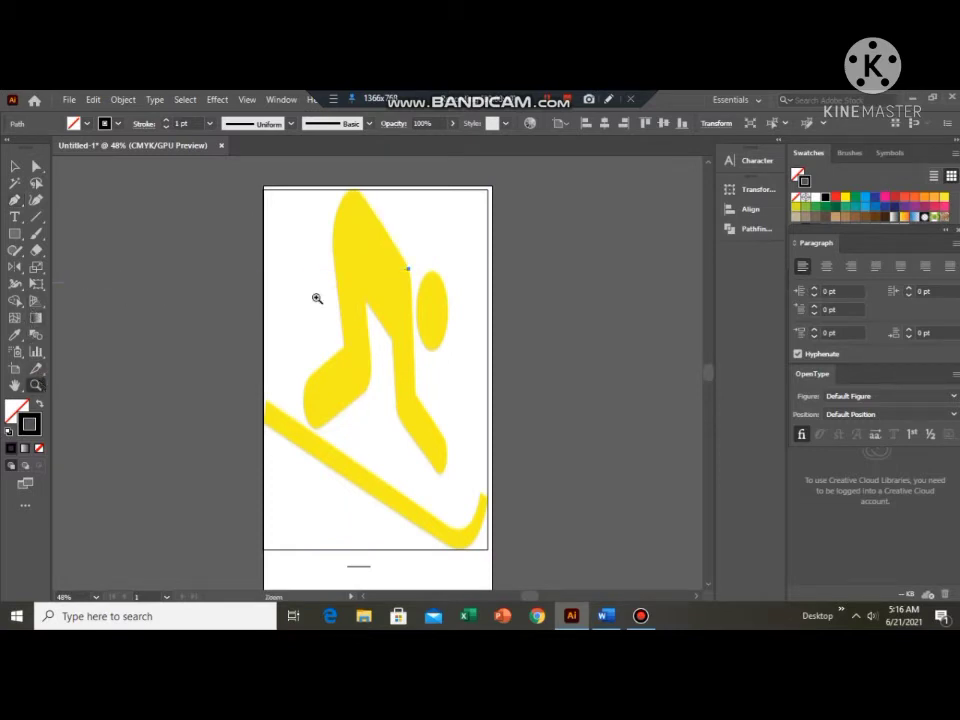
left_click(363, 271)
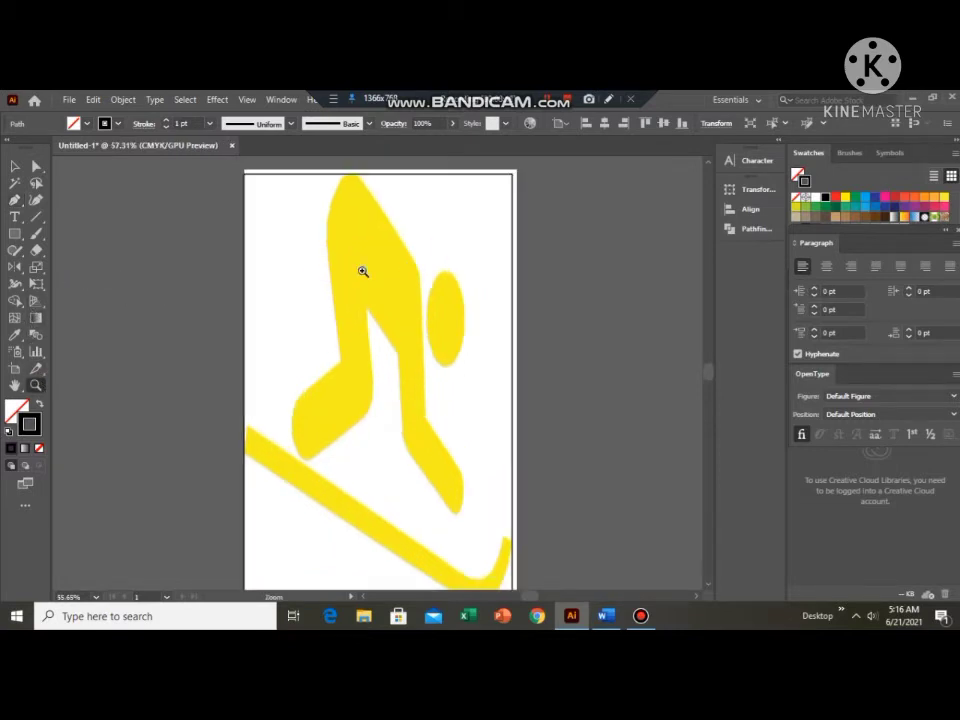
left_click_drag(363, 271, 374, 268)
scroll(374, 268, "up", 2)
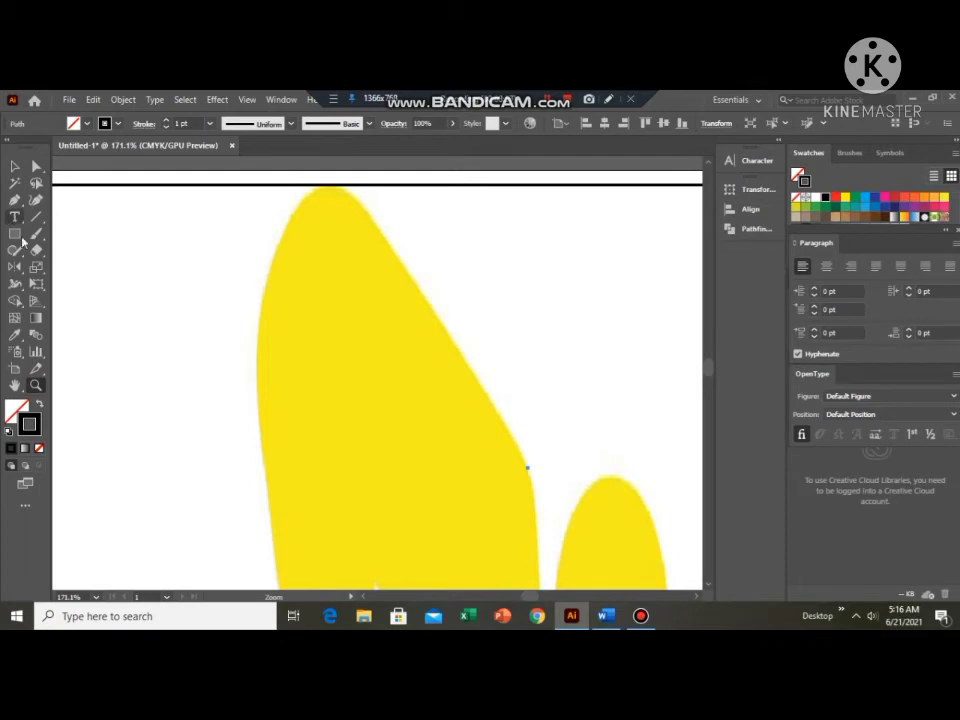
left_click(14, 199)
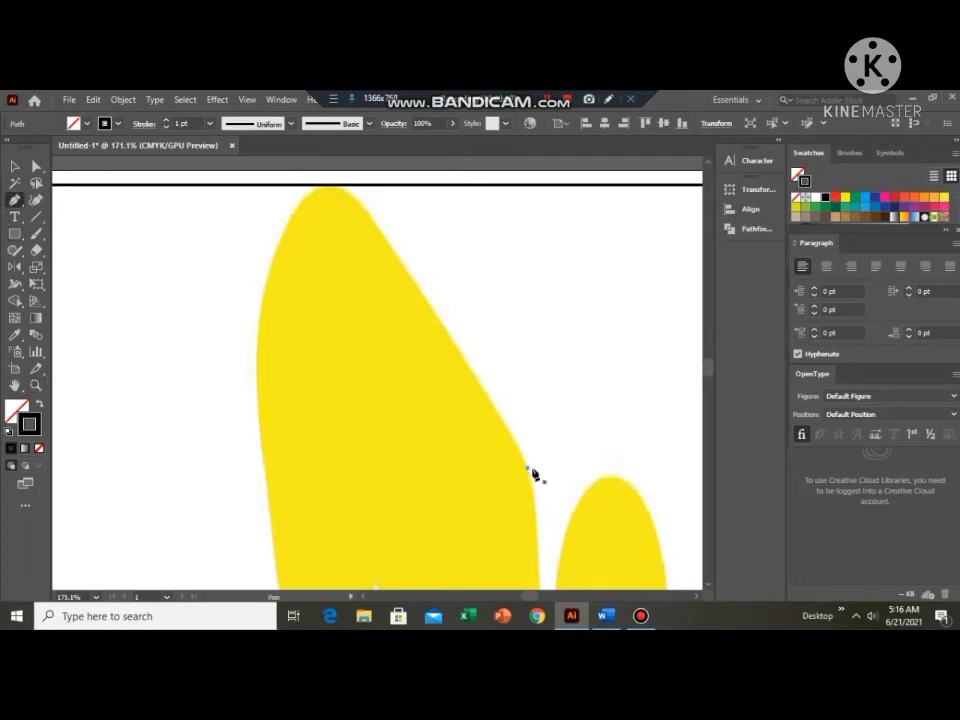
left_click(528, 466)
left_click(349, 191)
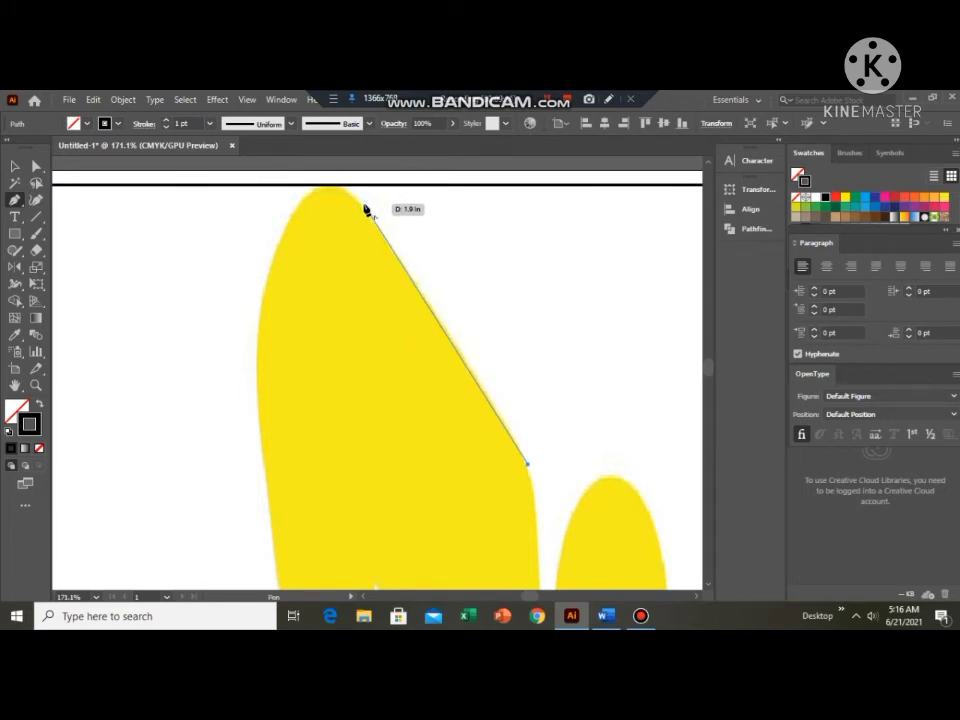
left_click(362, 206)
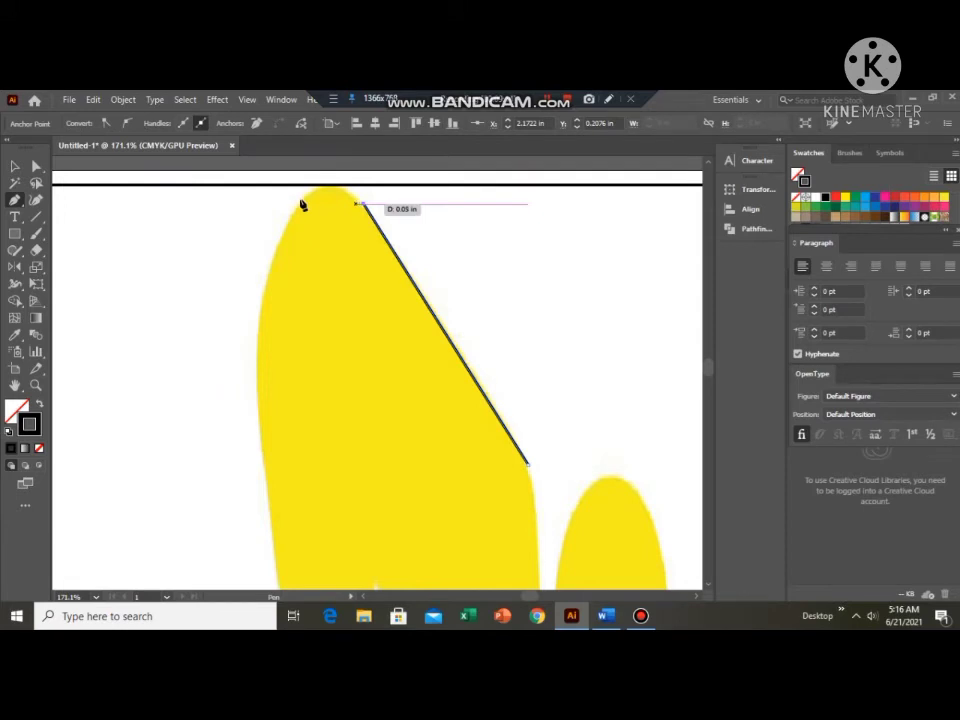
Curve the path over the body's rounded top and down its upper-left side, removing each new anchor's outgoing handle.
left_click_drag(301, 205, 259, 250)
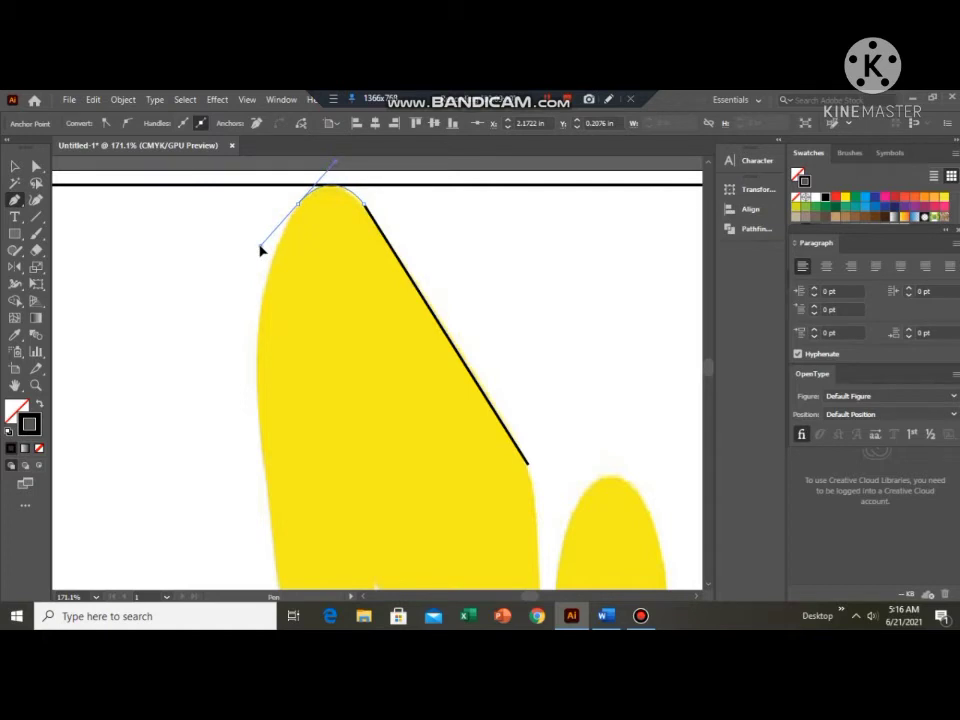
left_click_drag(261, 248, 260, 247)
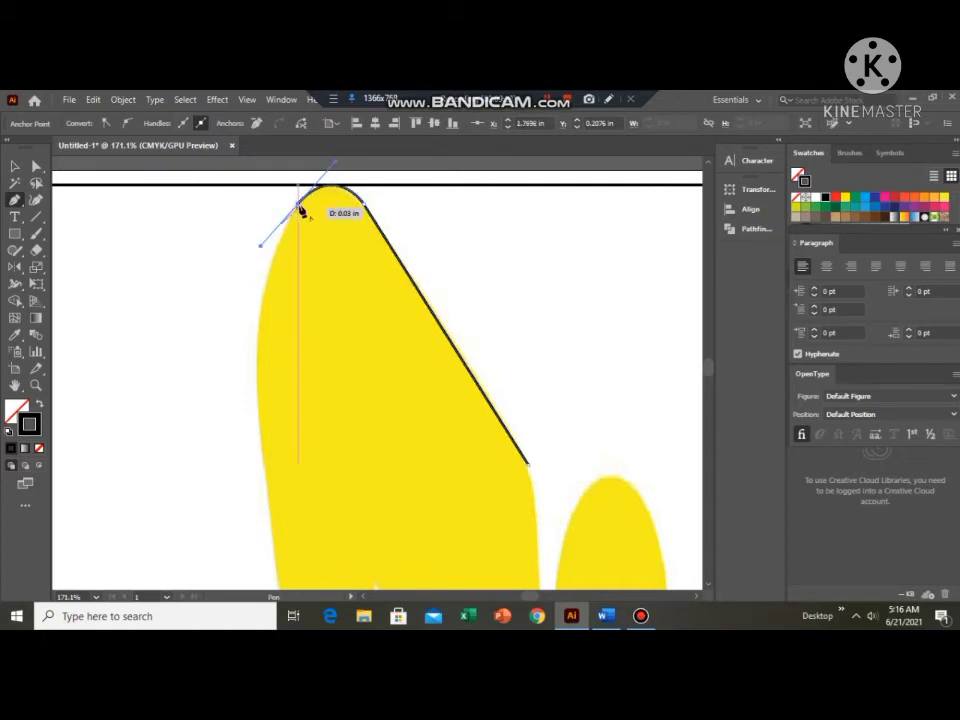
left_click(300, 204)
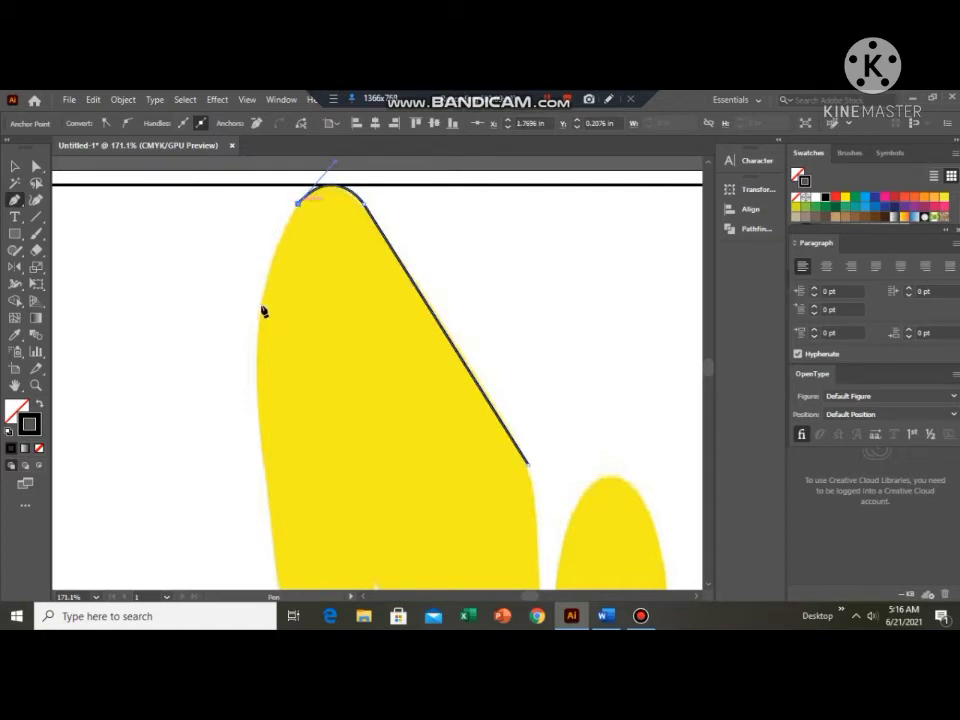
left_click(261, 309)
mouse_move(262, 318)
left_mouse_down()
mouse_move(279, 332)
mouse_move(264, 326)
left_mouse_up()
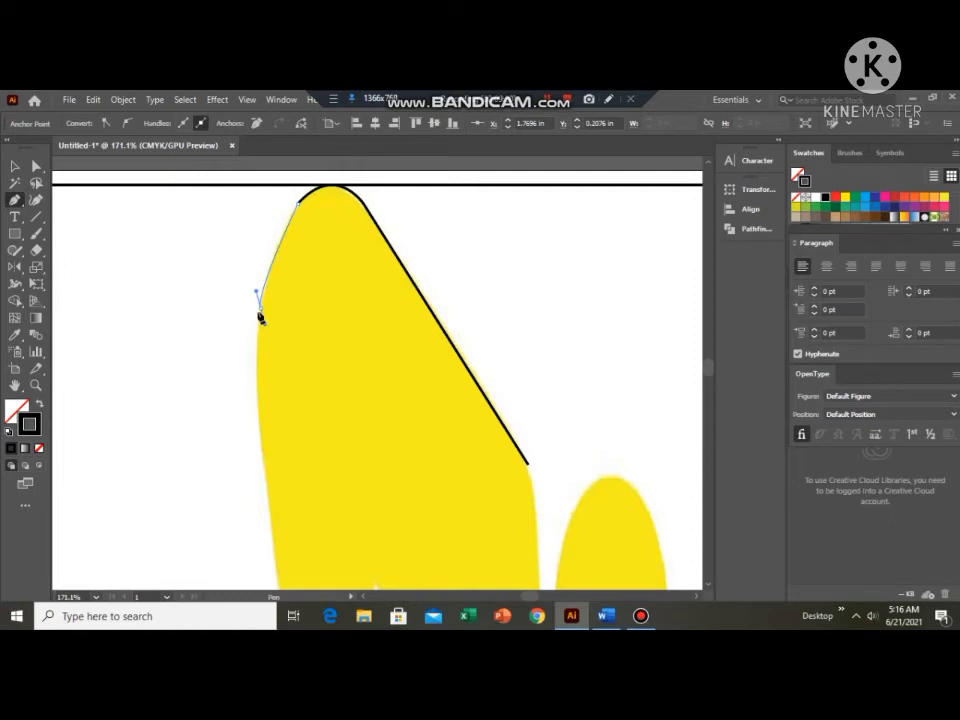
left_click(259, 309)
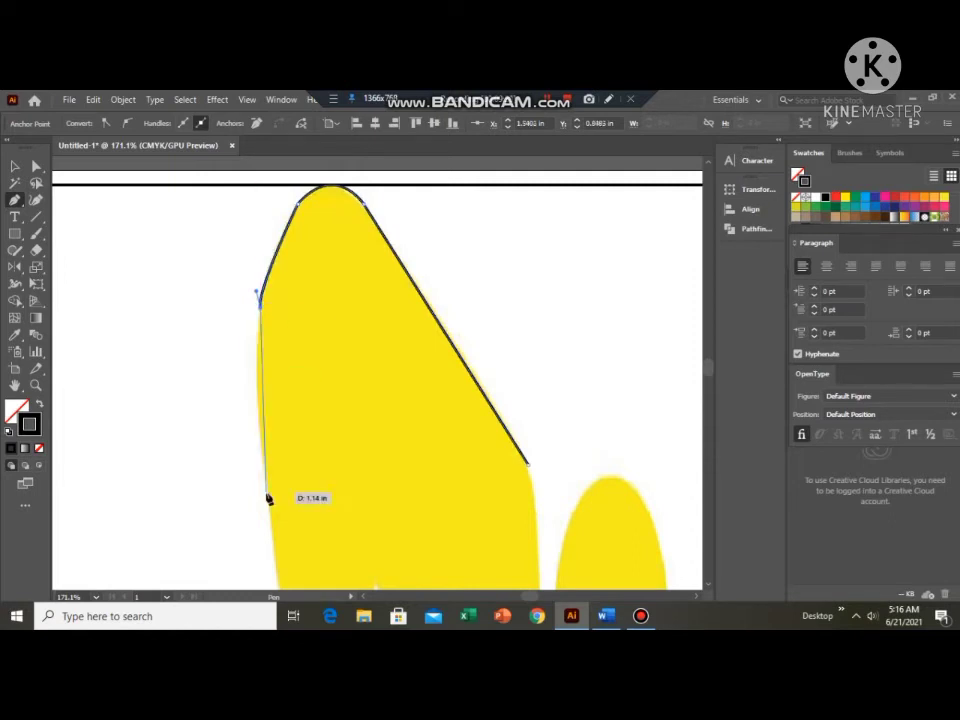
Trace the body's left edge with a shallow curve and straight segments down to just above the left leg's bend.
left_click(261, 419)
left_click_drag(266, 424, 273, 436)
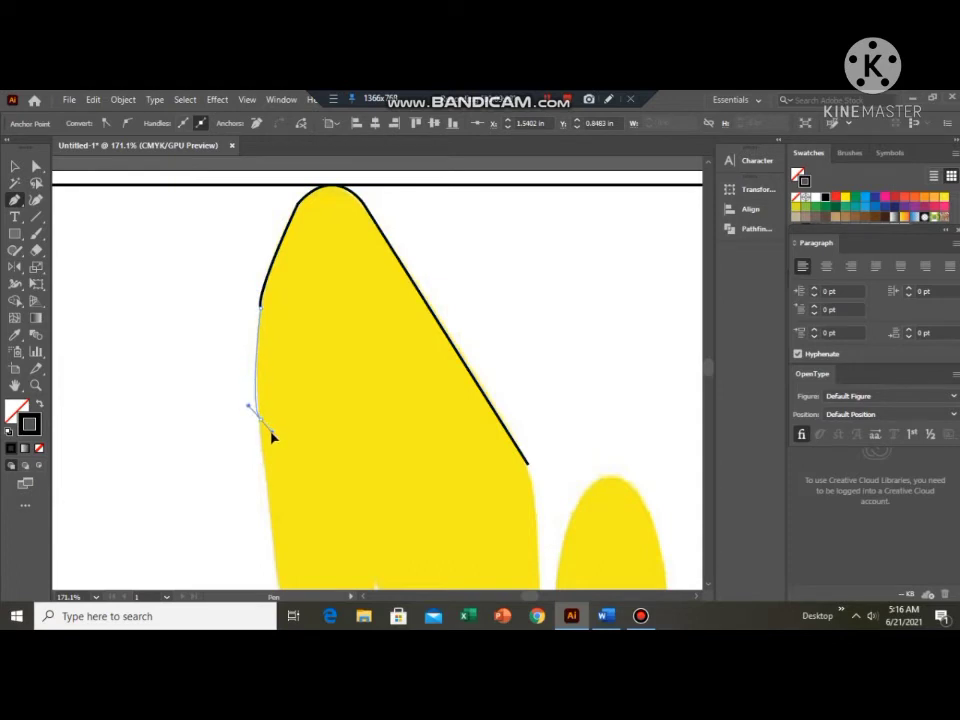
left_click(261, 420)
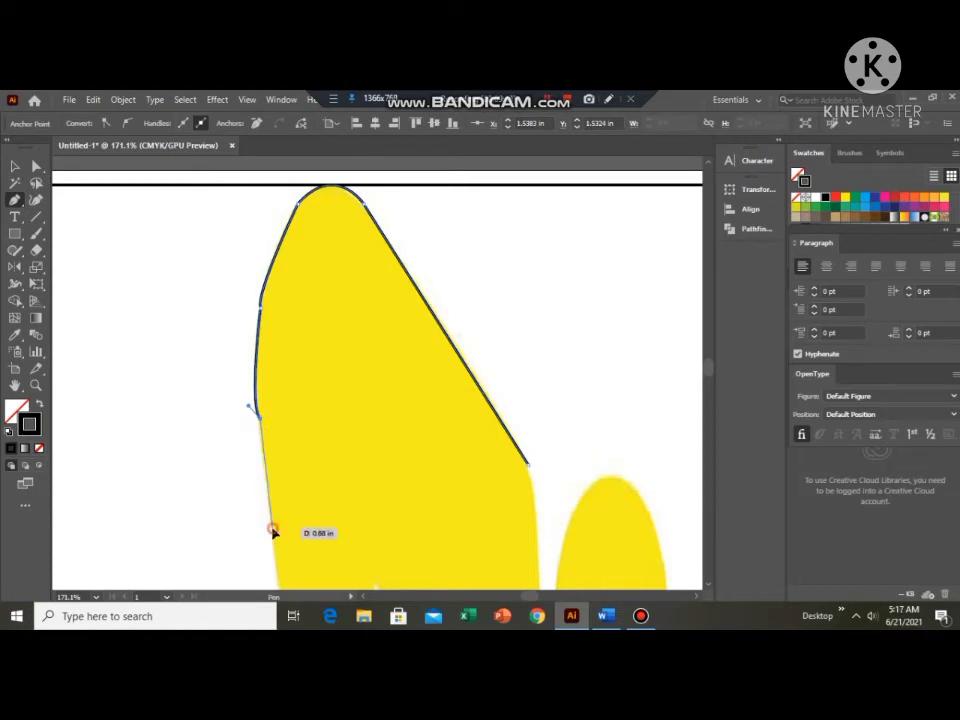
left_click(273, 531)
scroll(285, 525, "down", 3)
scroll(305, 500, "down", 3)
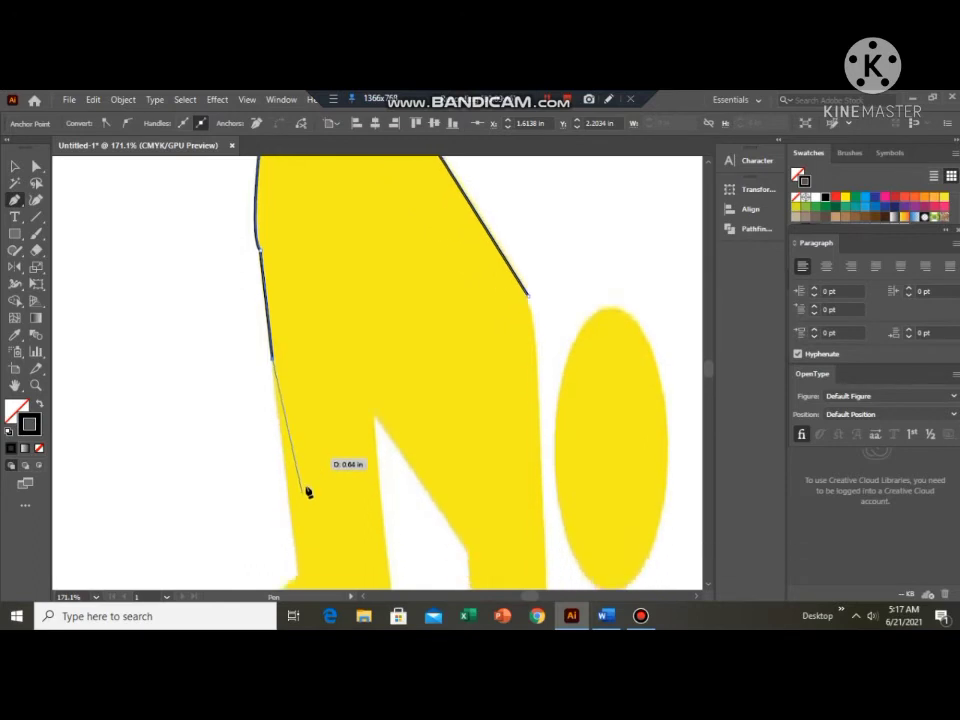
left_click(298, 525)
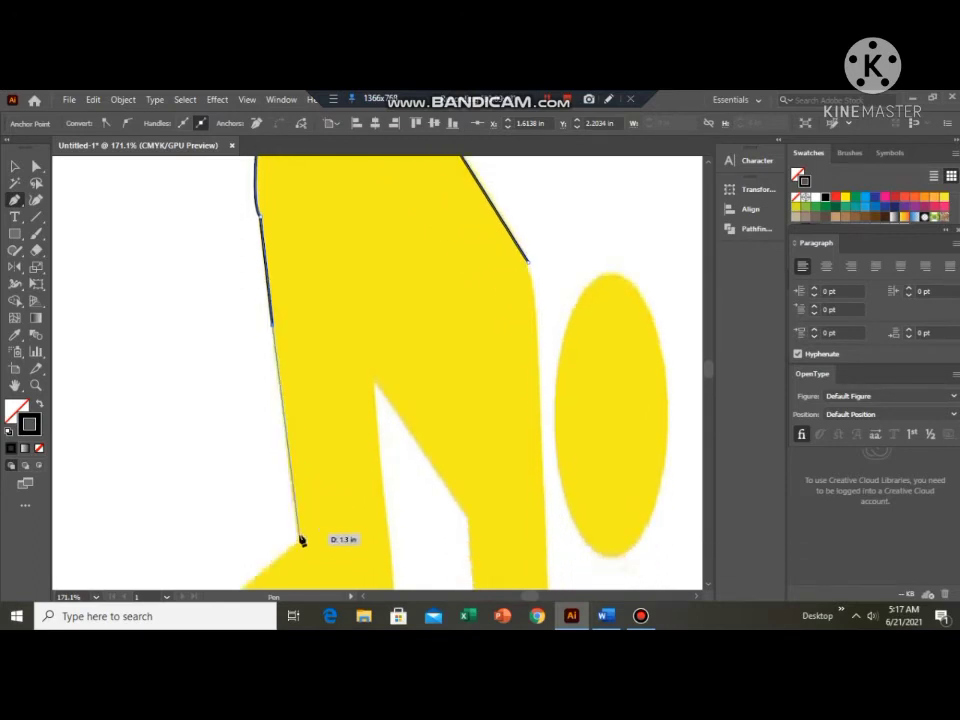
Trace the left leg's rounded bend and sloping edge to the foot's outer side, and dismiss the Bandicam registration dialog.
scroll(298, 527, "down", 2)
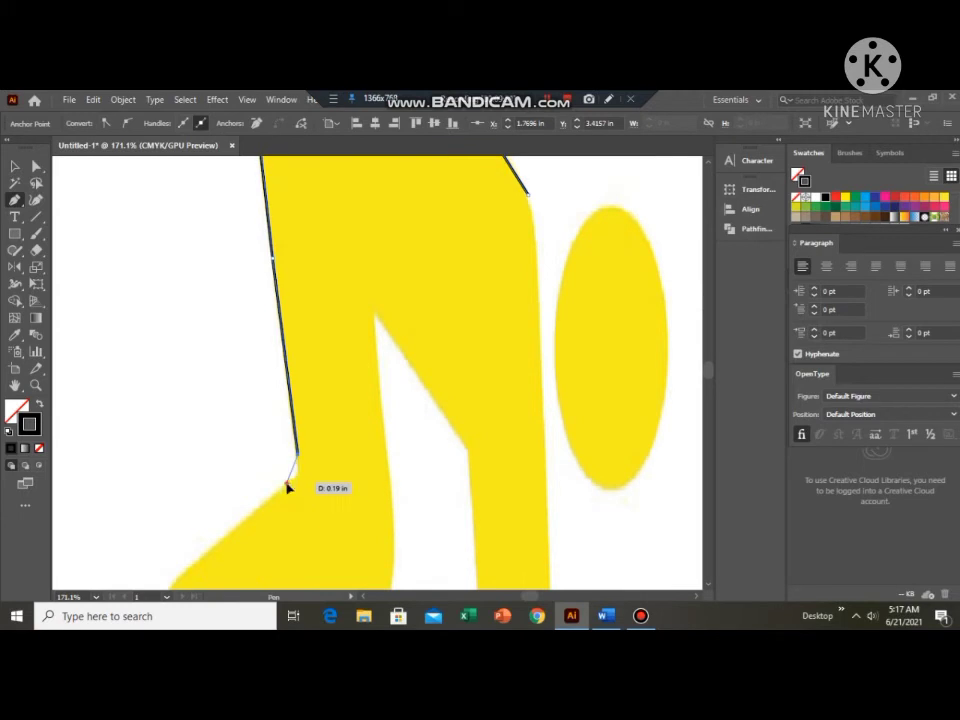
left_click_drag(287, 485, 261, 488)
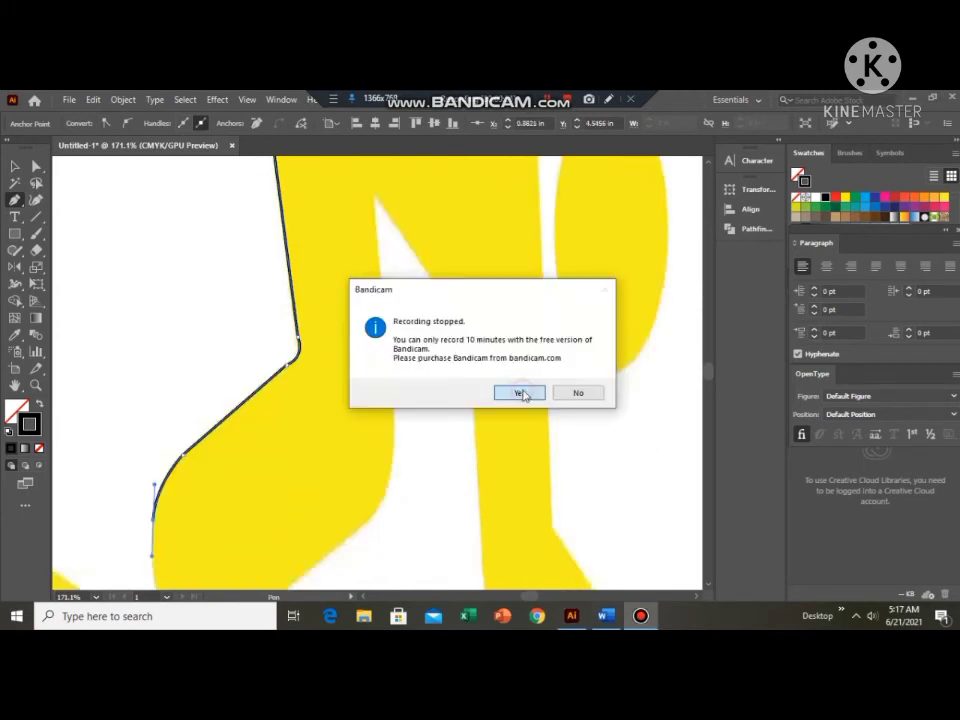
left_click(521, 392)
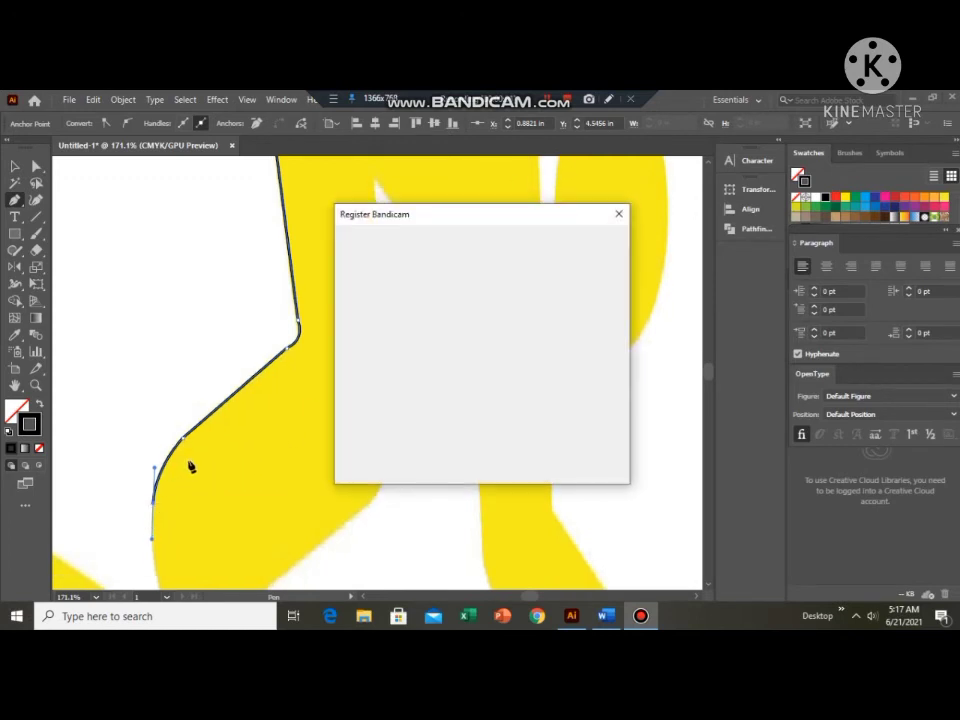
scroll(189, 463, "down", 2)
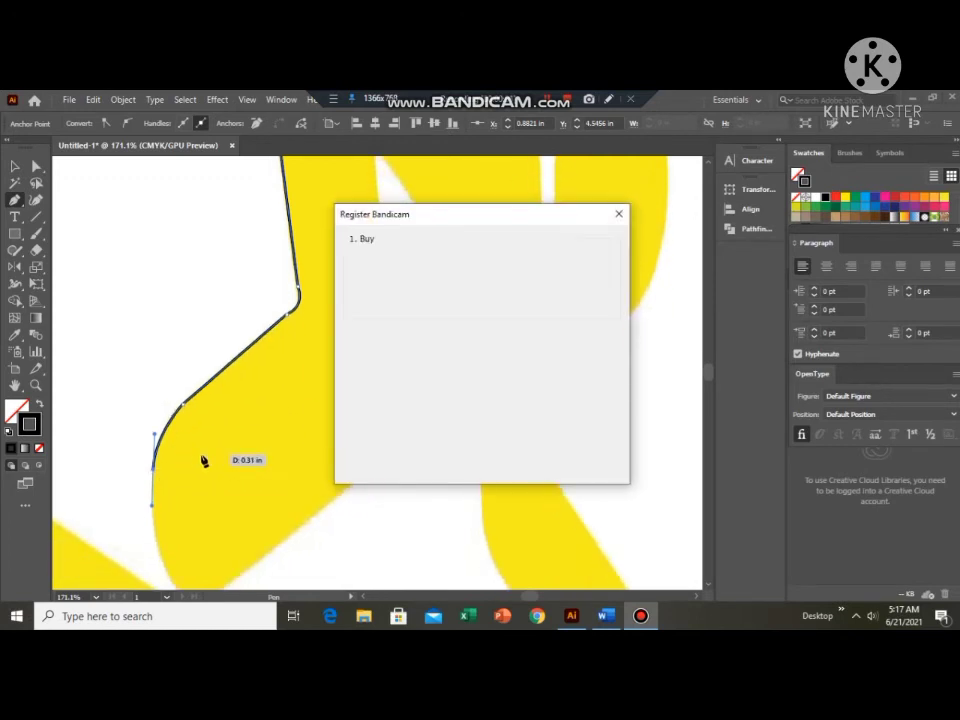
left_click(620, 216)
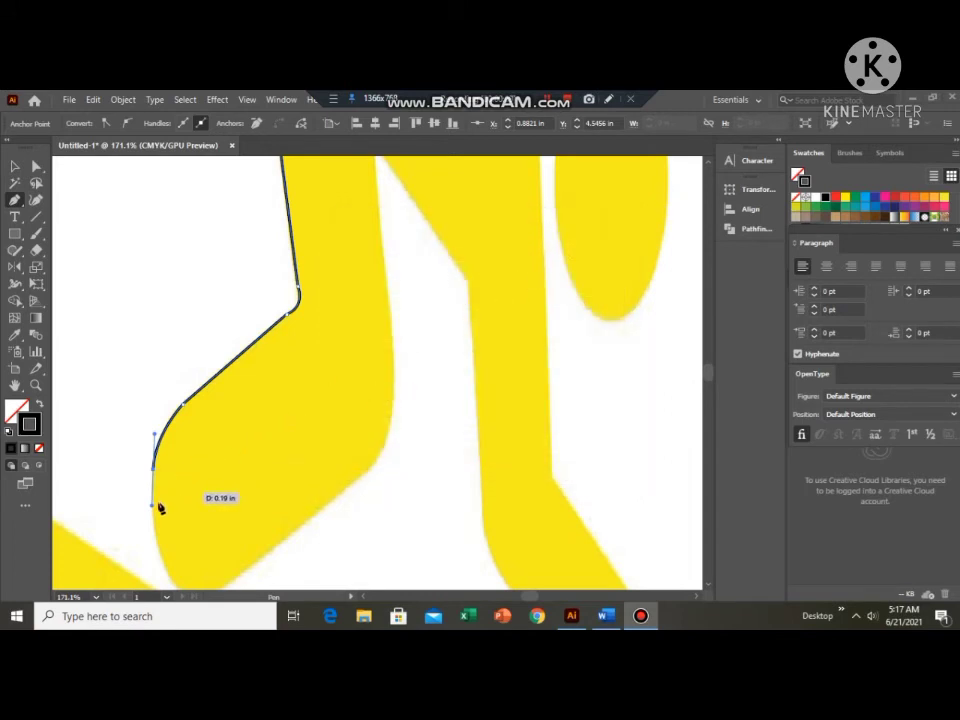
Continue the path with curves down the left foot's outer side and around its rounded lower tip.
left_click_drag(160, 508, 153, 474)
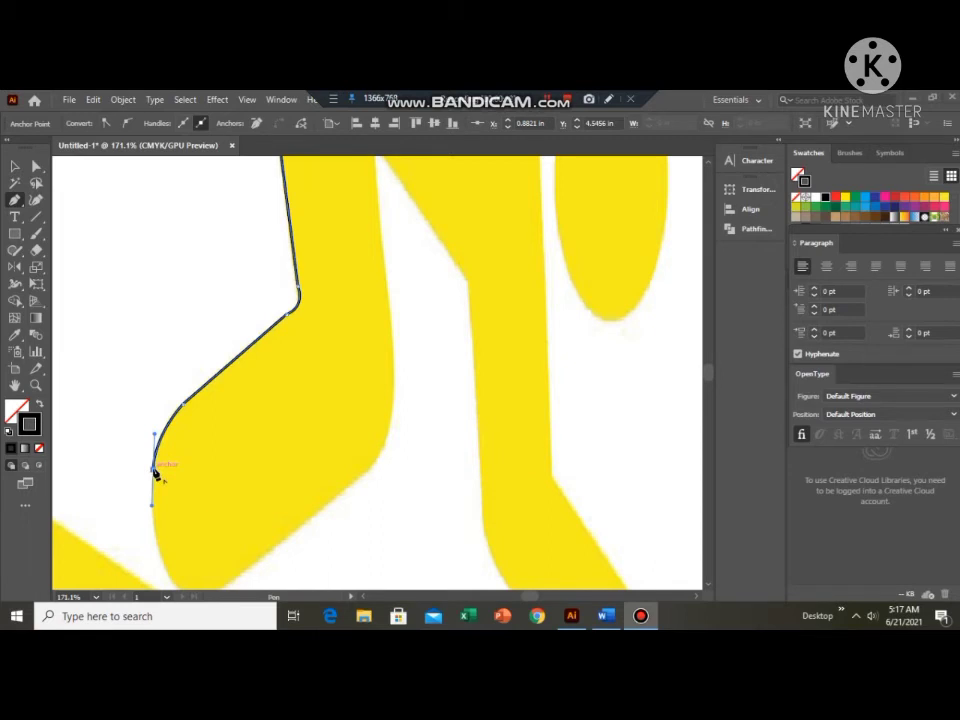
left_click(166, 566)
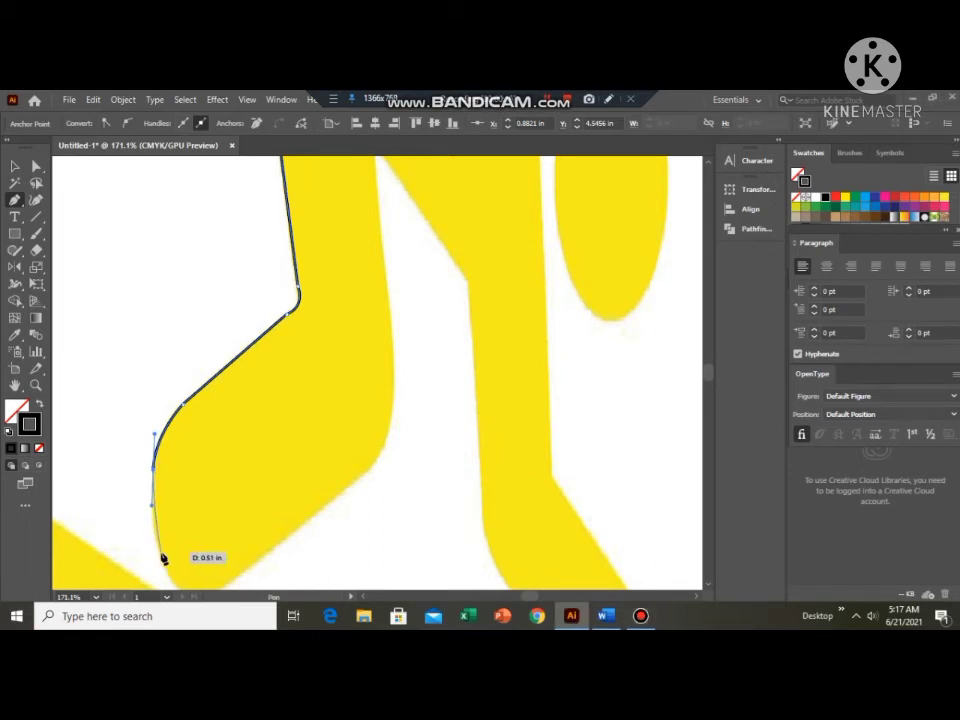
left_click(161, 555)
left_click_drag(167, 561, 175, 563)
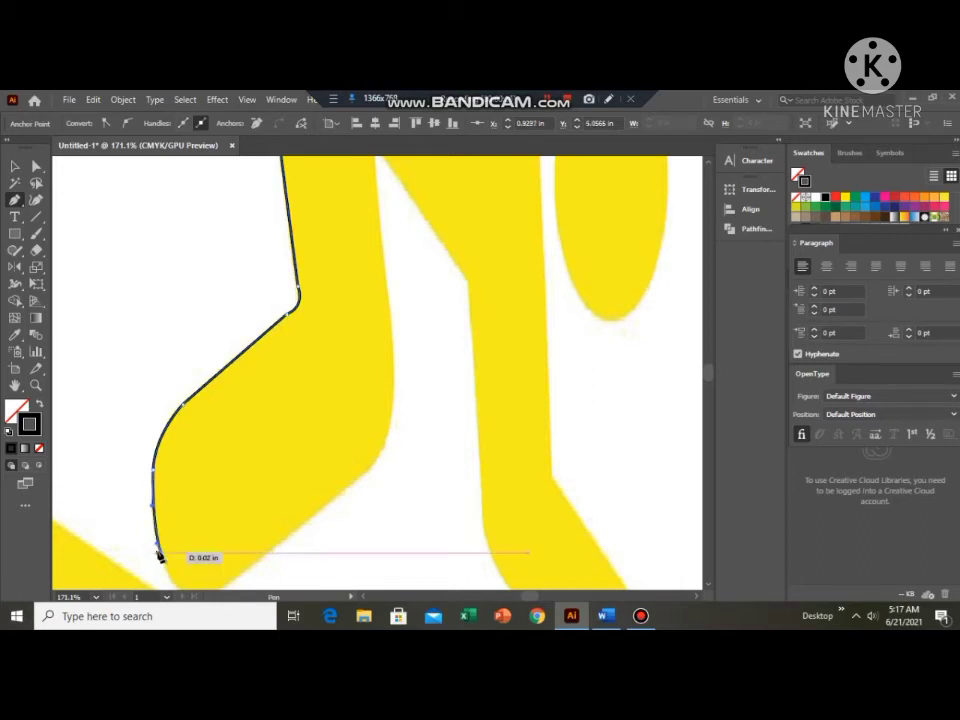
left_click(160, 555)
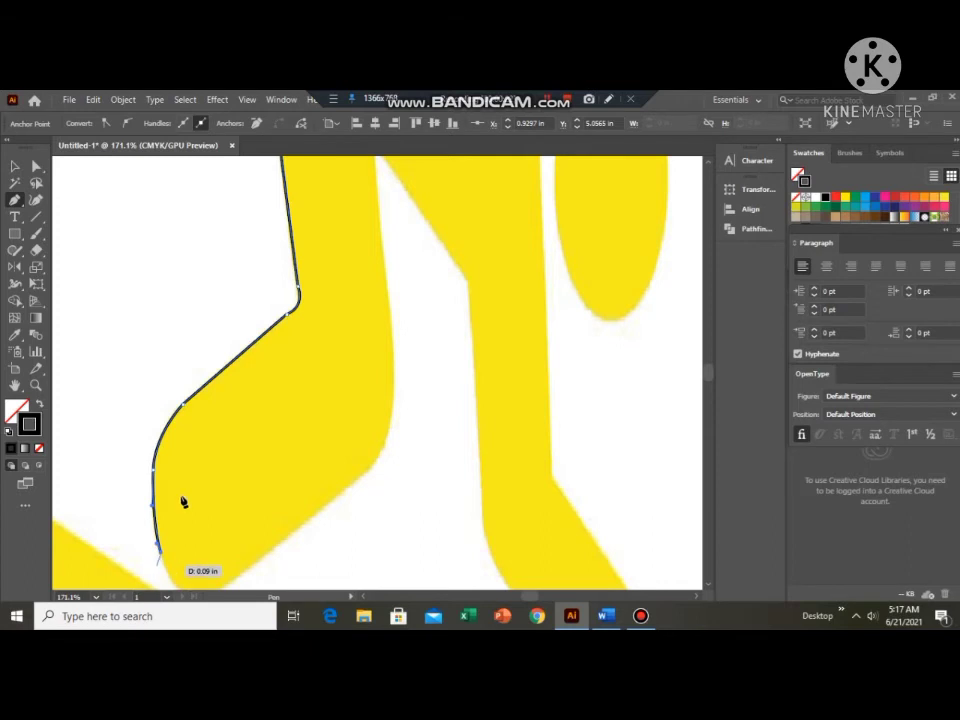
scroll(182, 501, "down", 2)
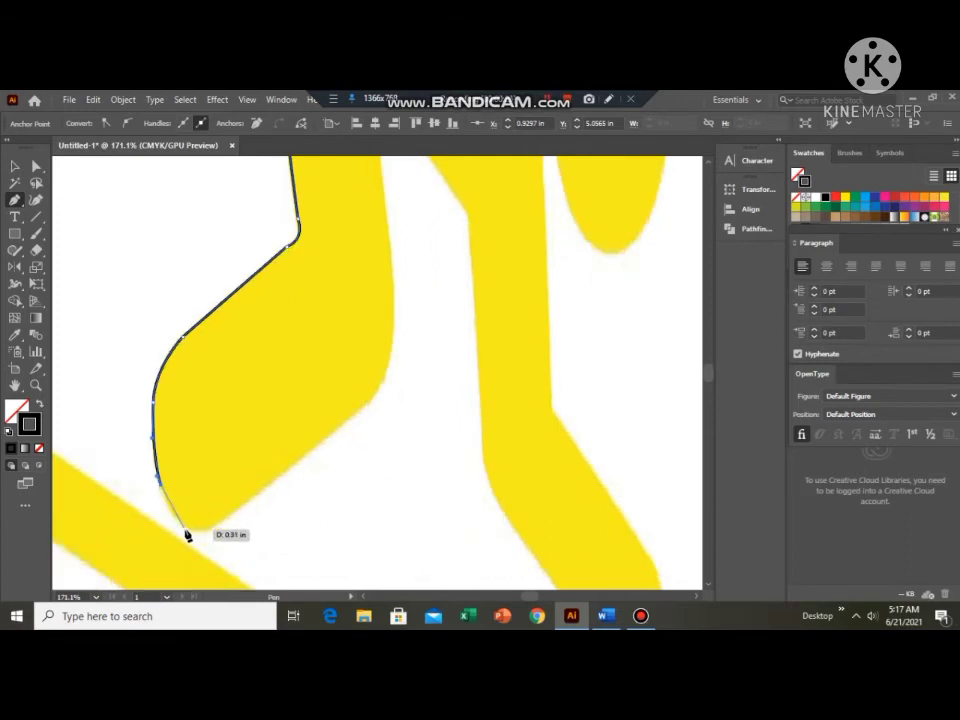
left_click_drag(198, 535, 200, 541)
left_click_drag(186, 532, 223, 534)
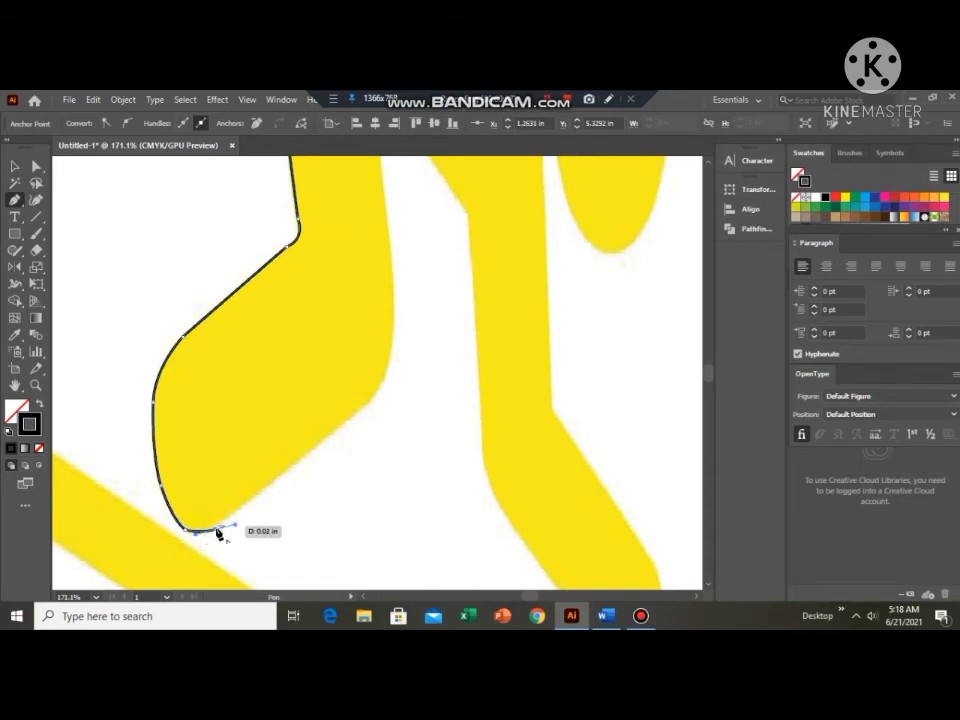
Trace the left foot's straight lower edge, about 1.2 in long, and curve the path upward around its right corner.
left_click(338, 434)
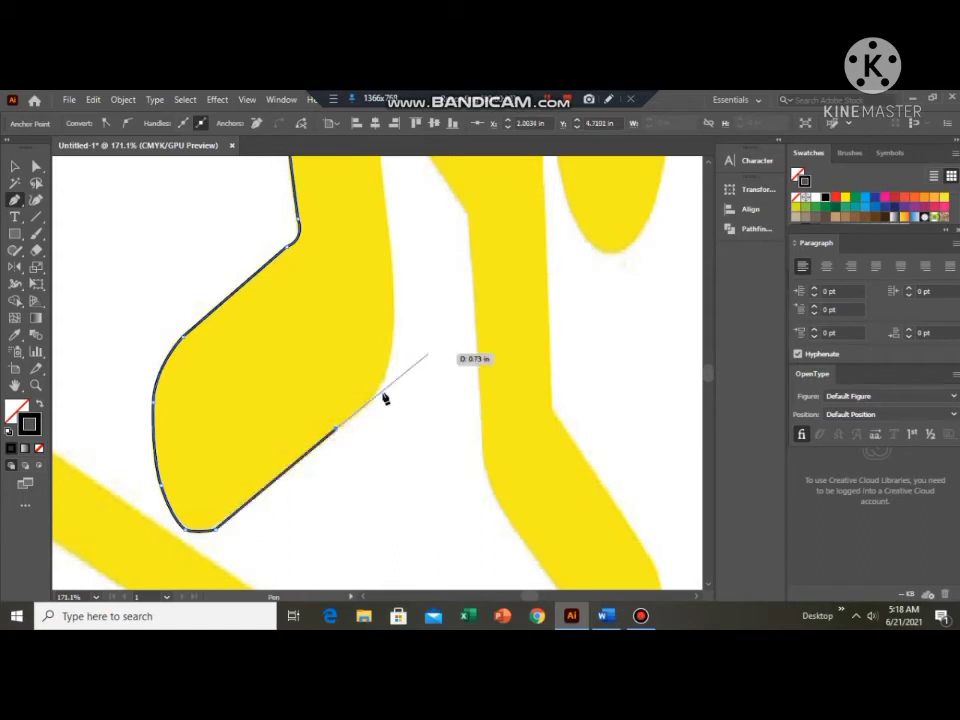
left_click(366, 405)
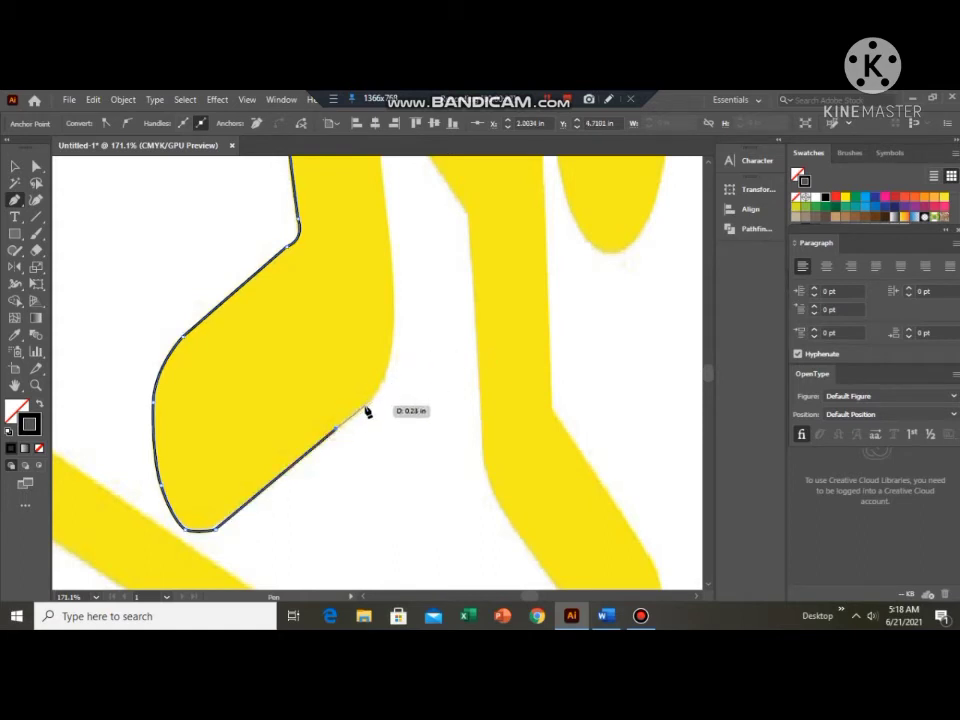
scroll(375, 377, "up", 2)
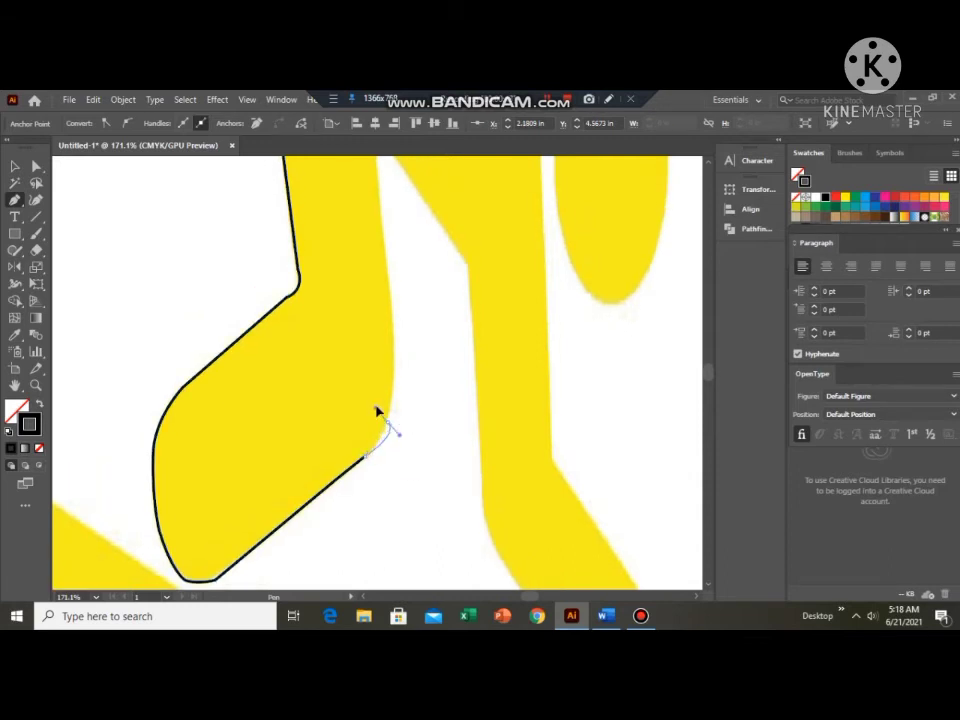
left_click_drag(388, 406, 390, 406)
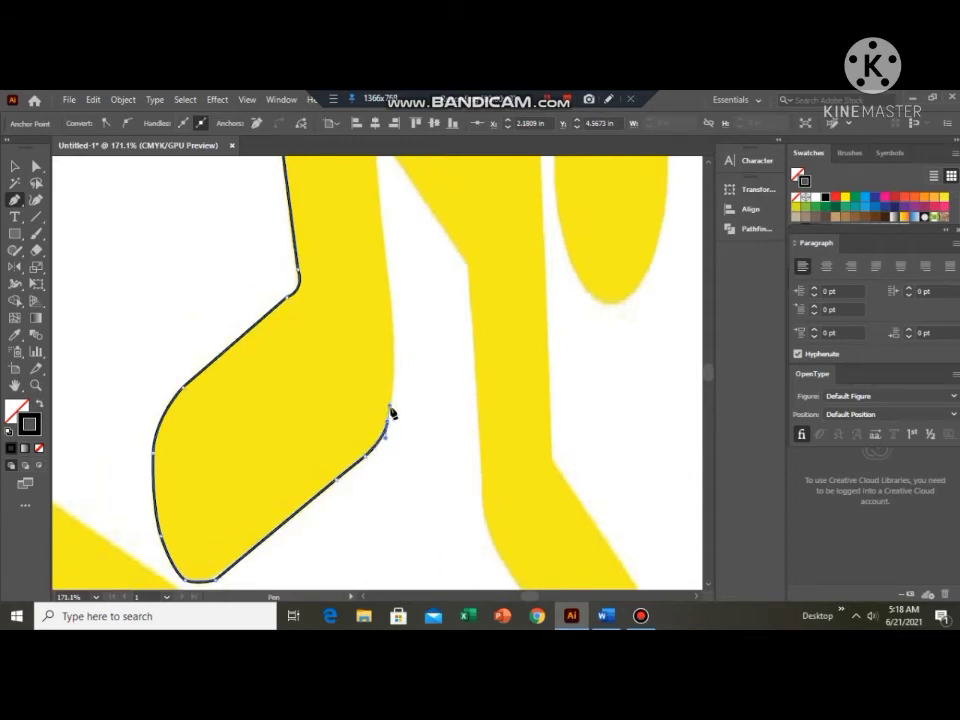
Curve the path up the left foot's inner side and add a straight segment about 1.29 in long up to the crotch.
left_click(387, 423)
left_click(395, 339)
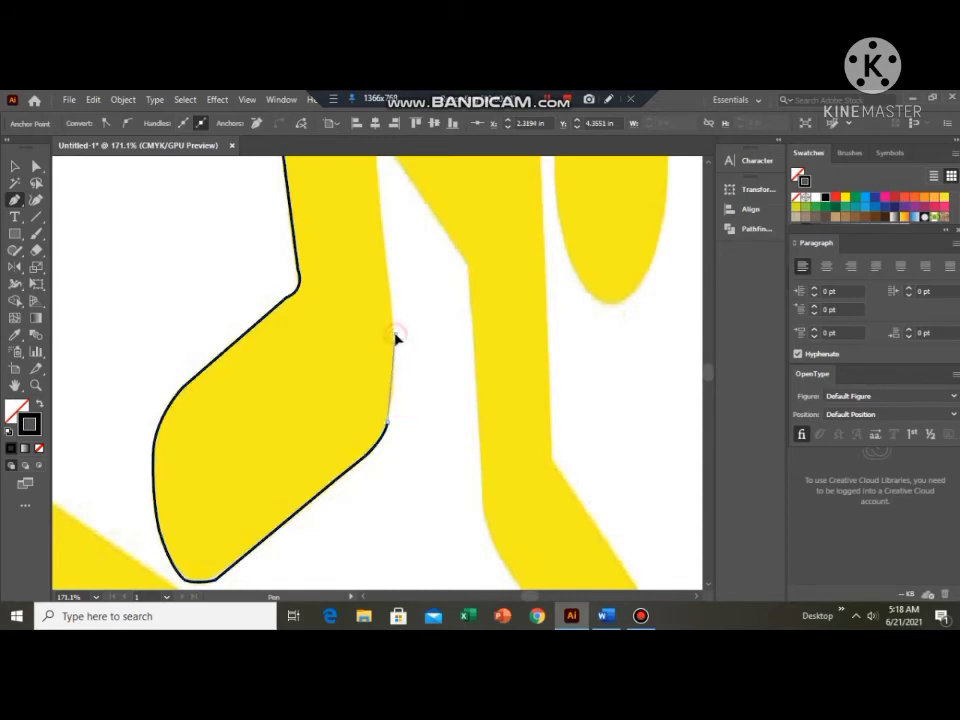
mouse_move(386, 334)
left_mouse_down()
mouse_move(373, 334)
mouse_move(396, 334)
mouse_move(401, 321)
mouse_move(389, 318)
left_mouse_up()
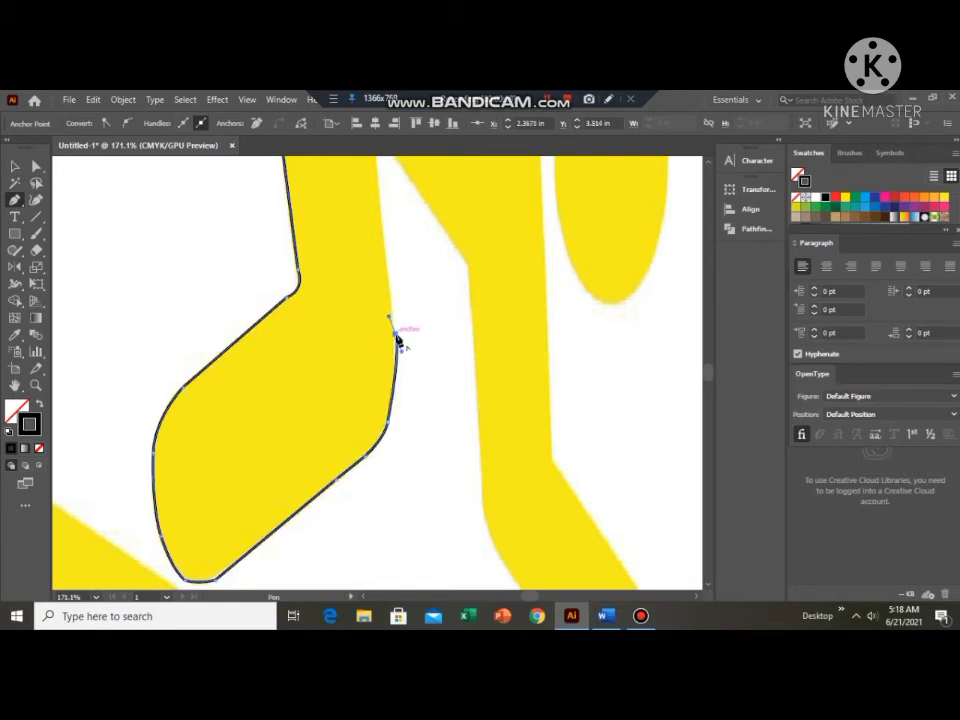
scroll(381, 315, "up", 3)
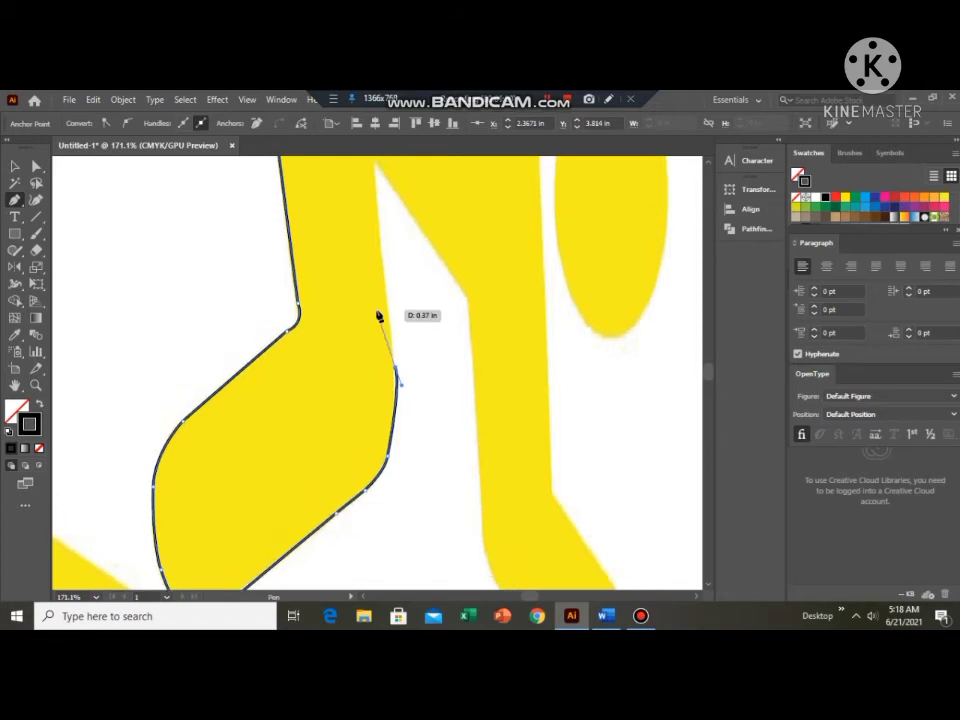
left_click(374, 216)
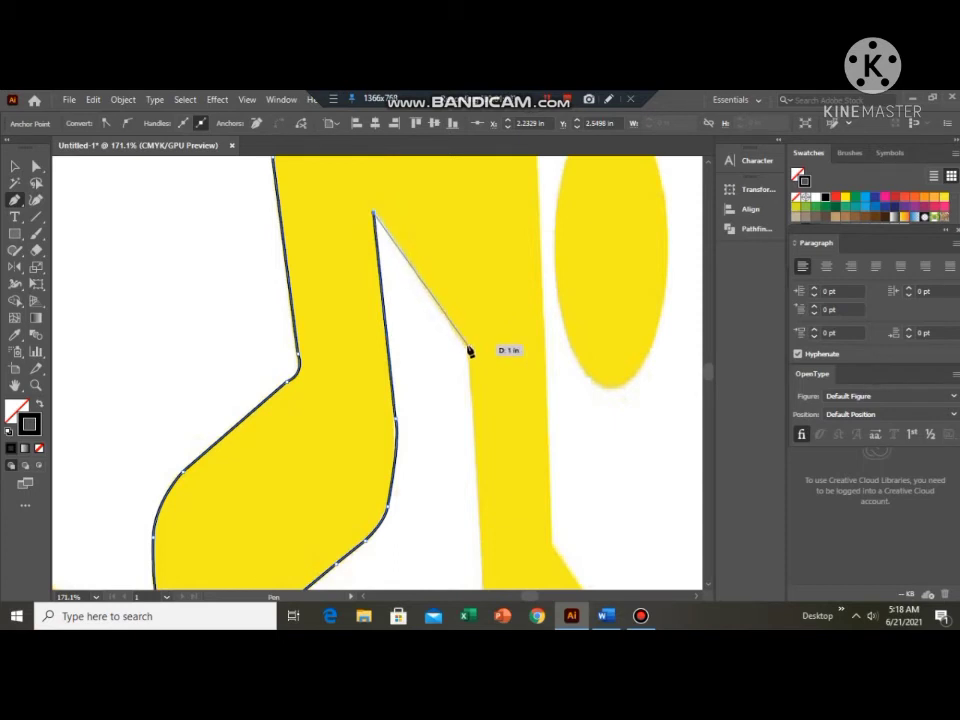
Trace the right leg's inner edge with a straight segment about 1 in long to the knee and another down to the ankle.
left_click(468, 346)
scroll(469, 337, "down", 4)
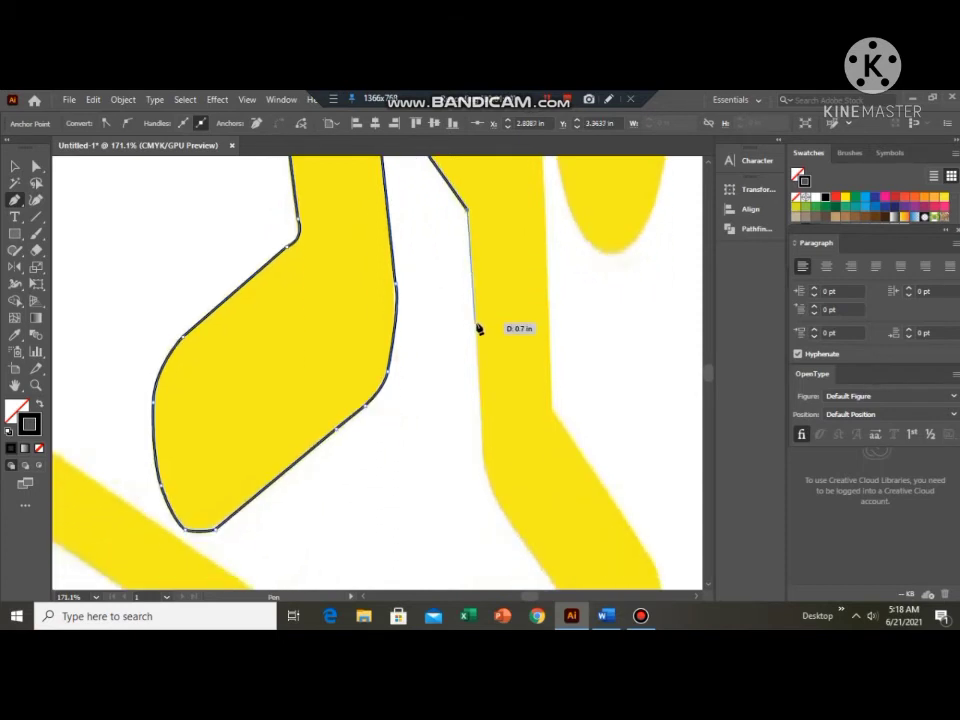
left_click(483, 446)
Curve the path around the right leg's lower bend and continue straight for about 1.32 in to the foot's tip.
scroll(484, 446, "down", 2)
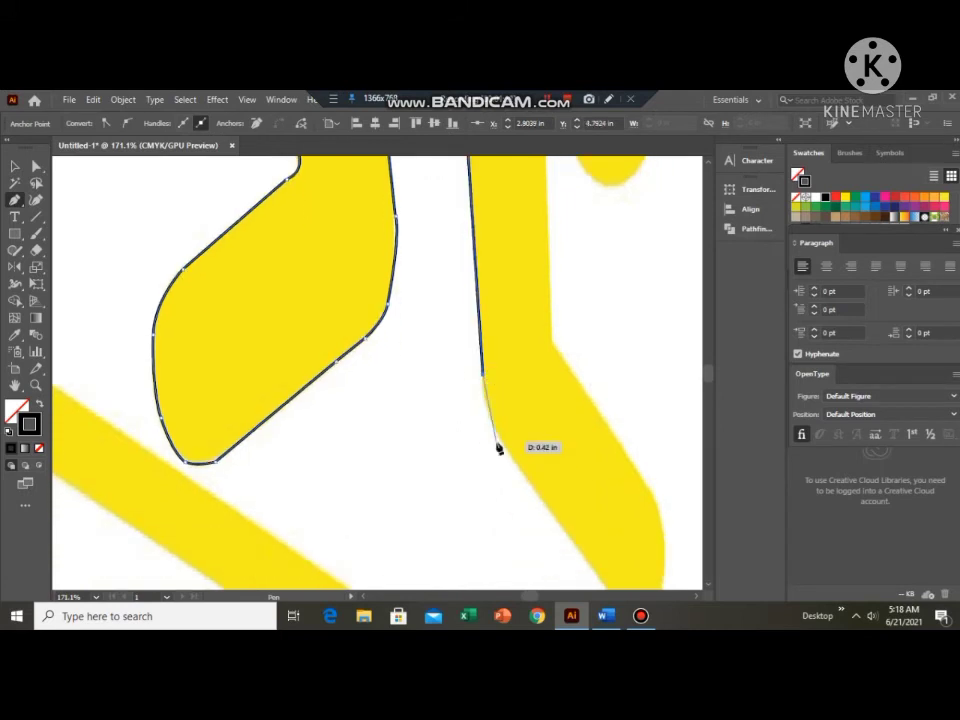
left_click(499, 437)
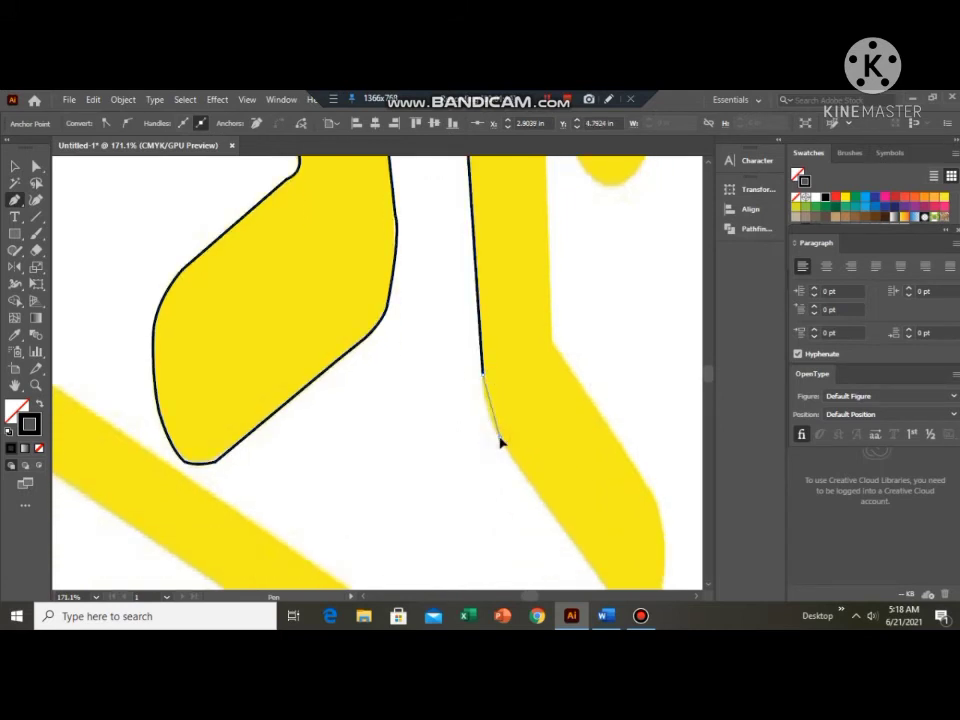
mouse_move(501, 442)
left_mouse_down()
mouse_move(518, 443)
mouse_move(512, 452)
left_mouse_up()
scroll(505, 443, "down", 3)
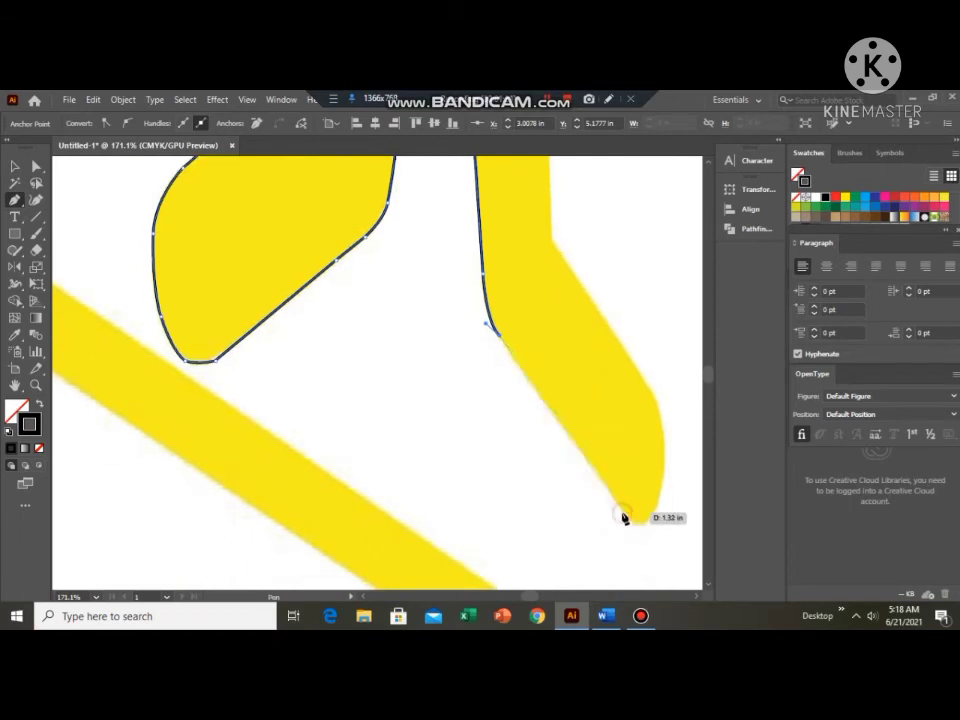
left_click(621, 514)
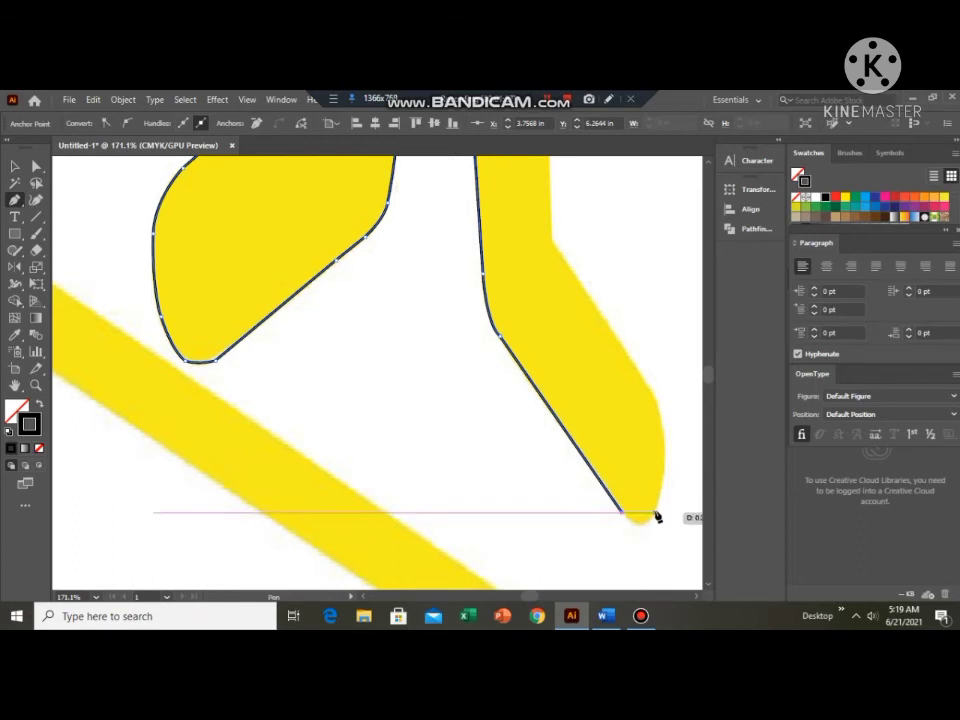
Trace the right foot's rounded tip and its bulging outer side with curves, ending in a corner for the following straight edge.
left_click_drag(657, 516, 672, 490)
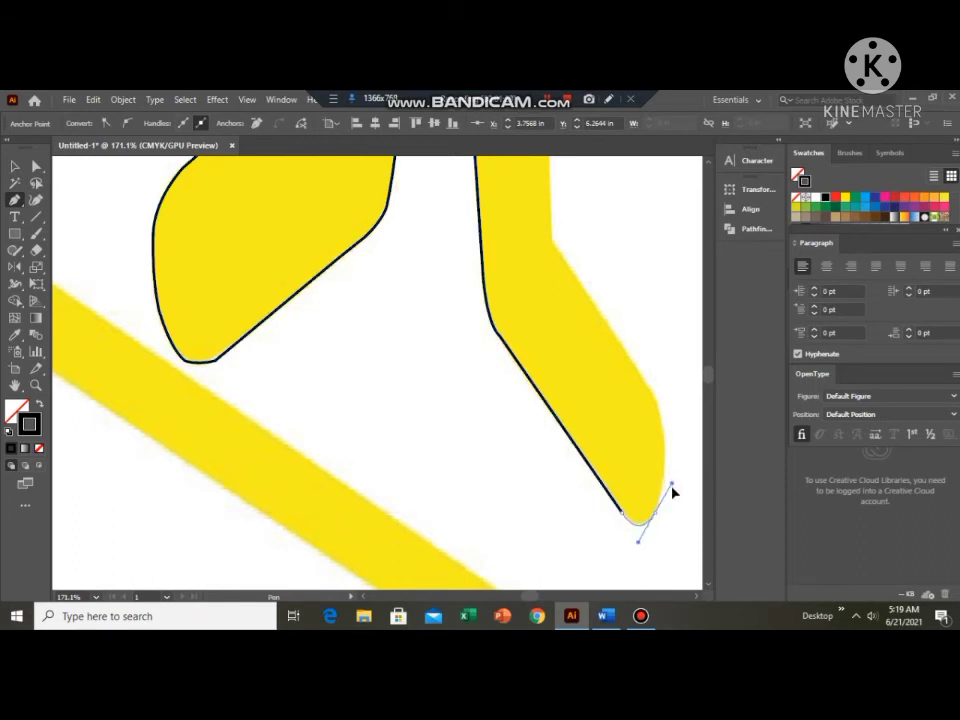
left_click(656, 515)
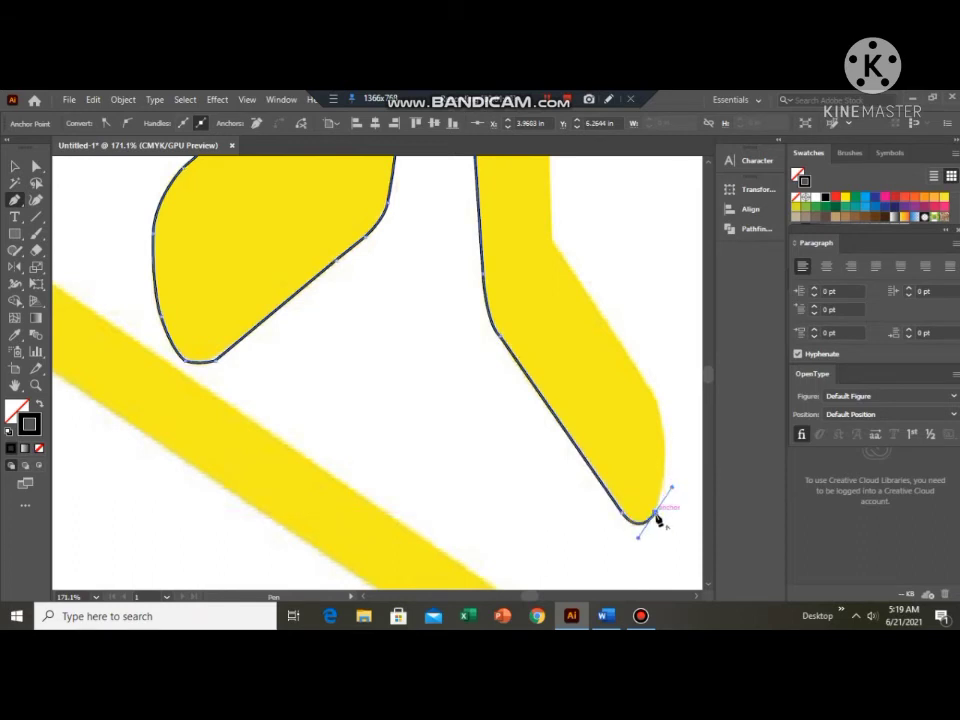
left_click(659, 409)
left_click_drag(643, 419, 645, 365)
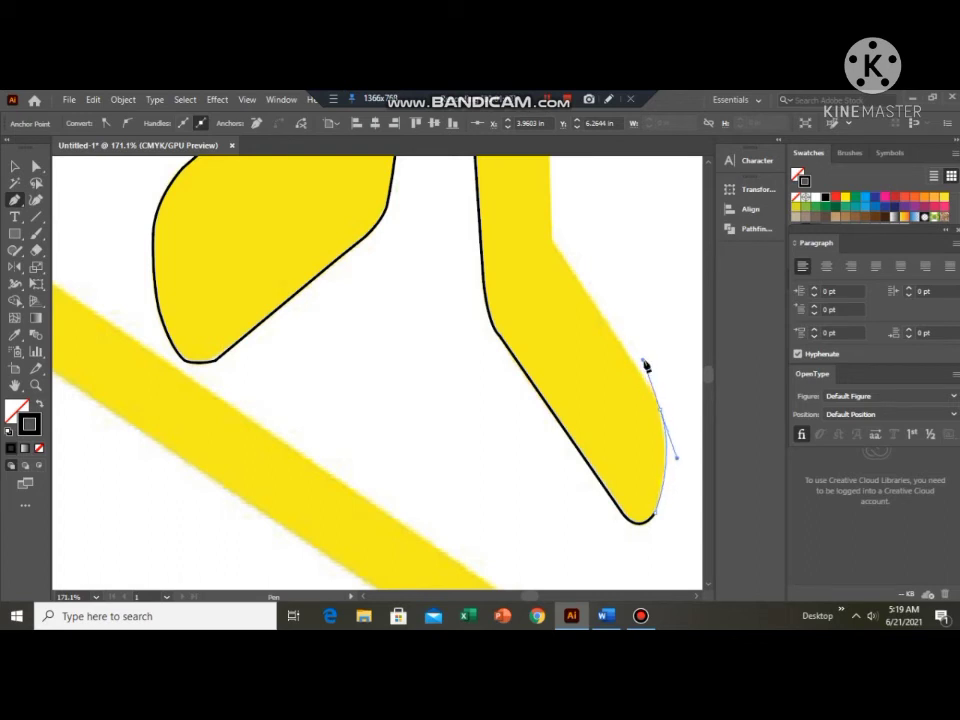
left_click(660, 410)
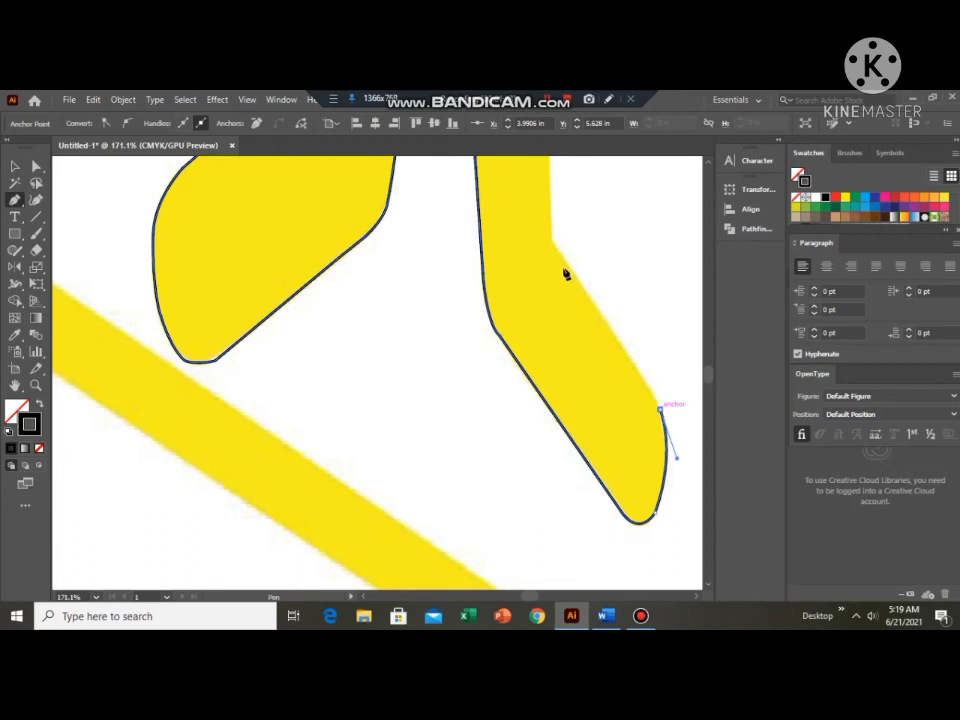
Add a straight segment from the right foot's outer side up to the leg's outer bend, ending in a corner point.
left_click(552, 243)
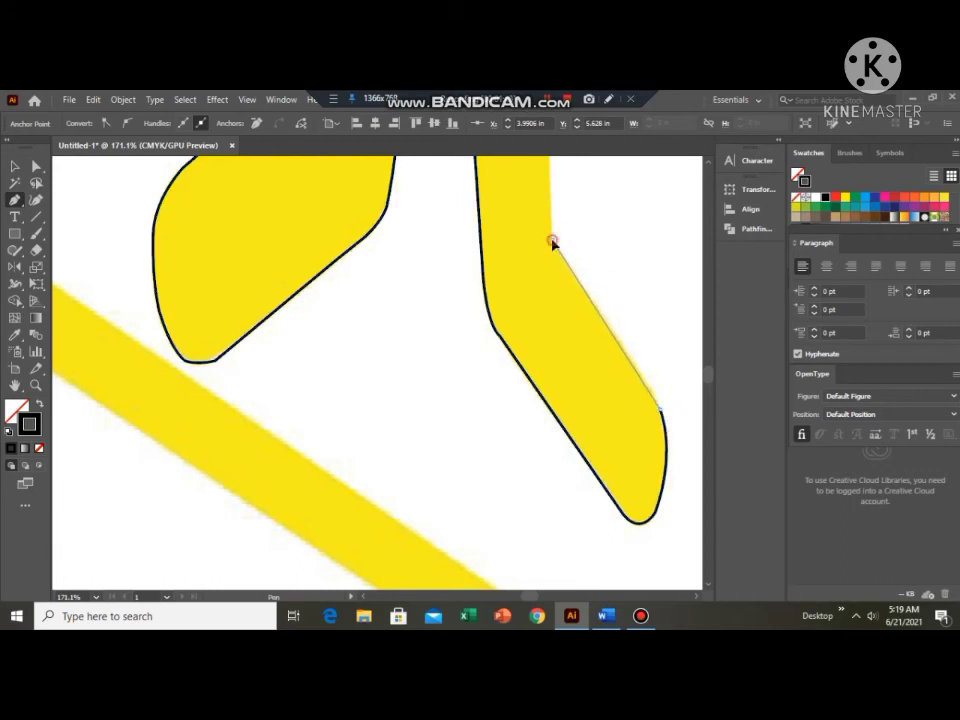
left_click_drag(552, 243, 536, 220)
left_click(552, 240)
scroll(553, 241, "up", 1)
scroll(553, 243, "up", 5)
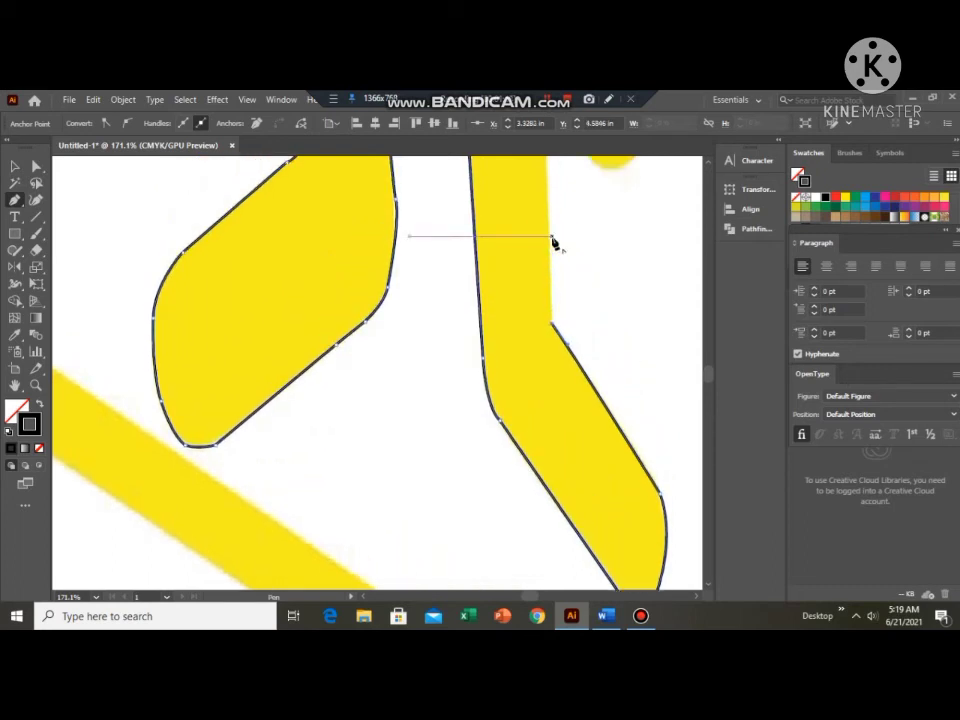
Trace the right leg's outer edge up to the hip and close the body outline at its starting anchor.
scroll(553, 243, "up", 1)
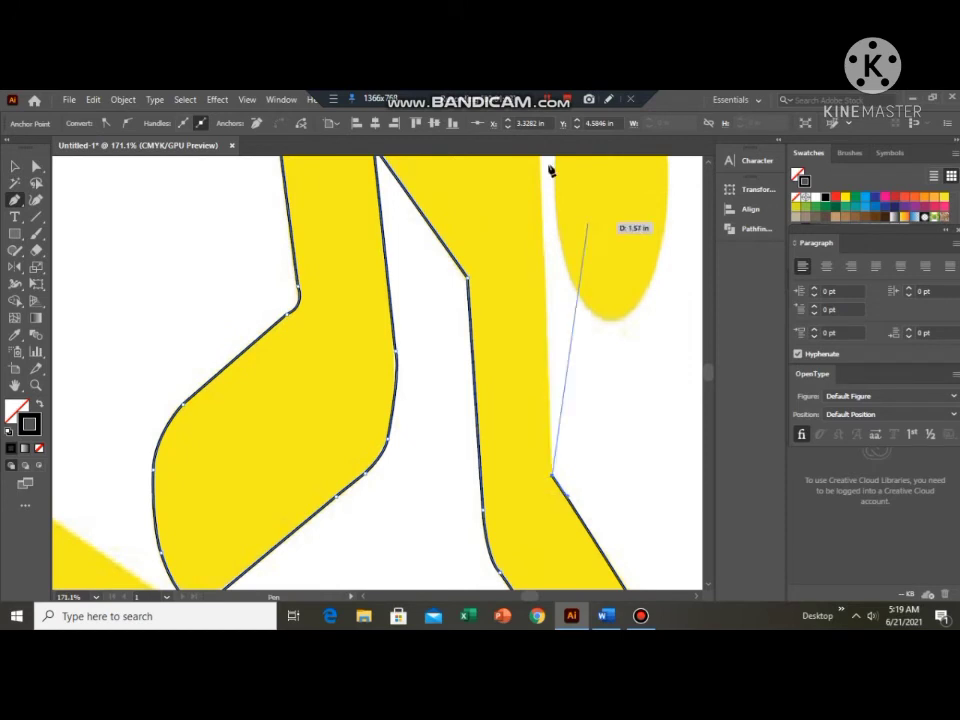
scroll(540, 170, "up", 2)
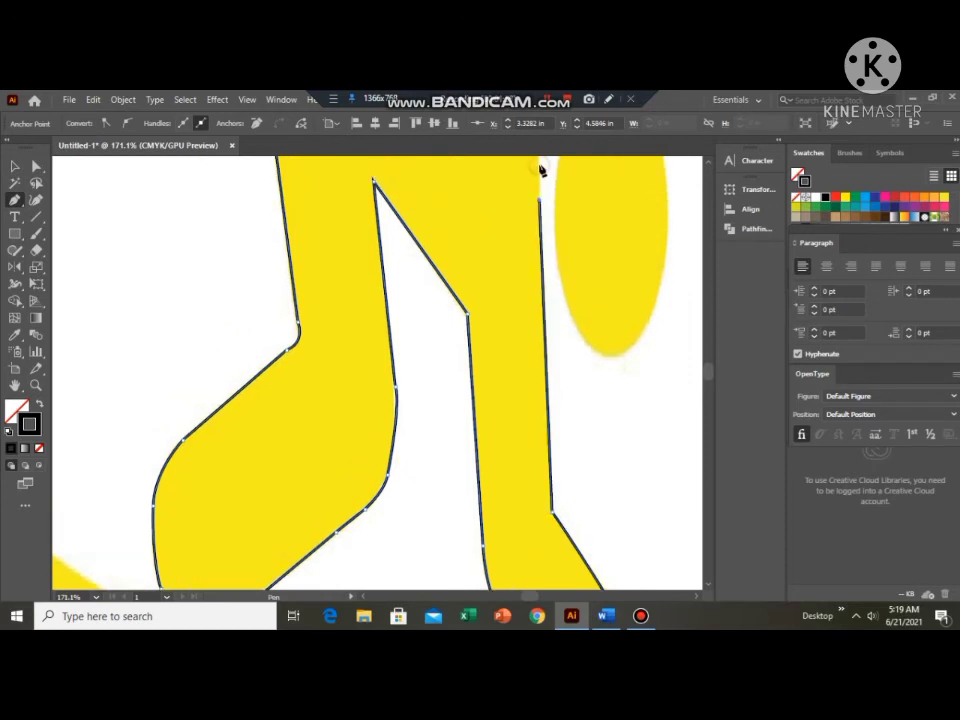
scroll(540, 170, "up", 2)
scroll(540, 170, "up", 2)
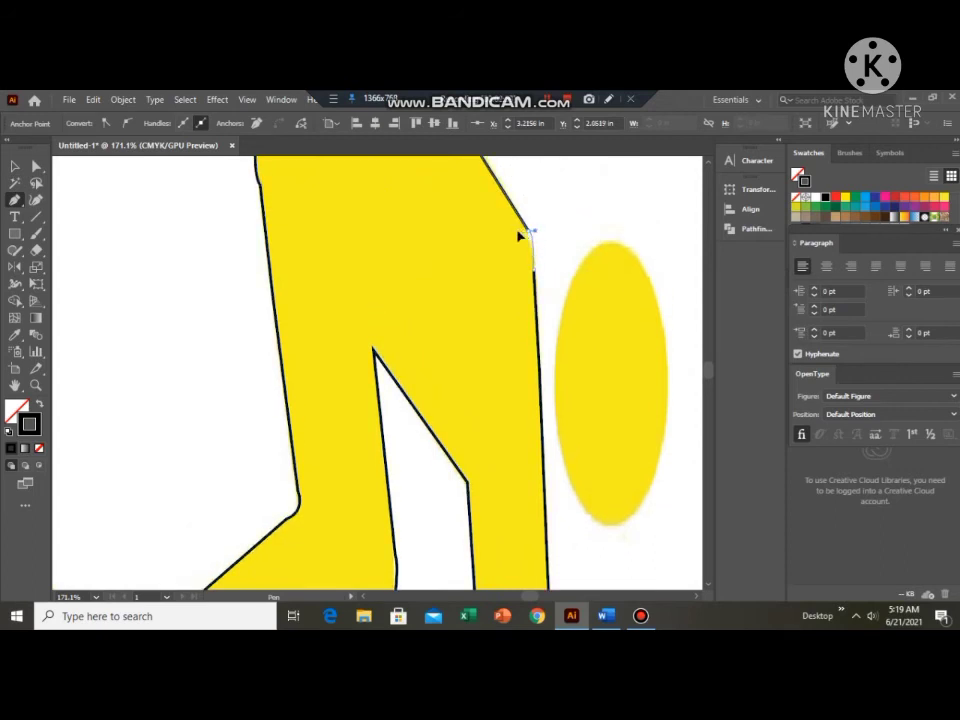
left_click_drag(518, 232, 526, 203)
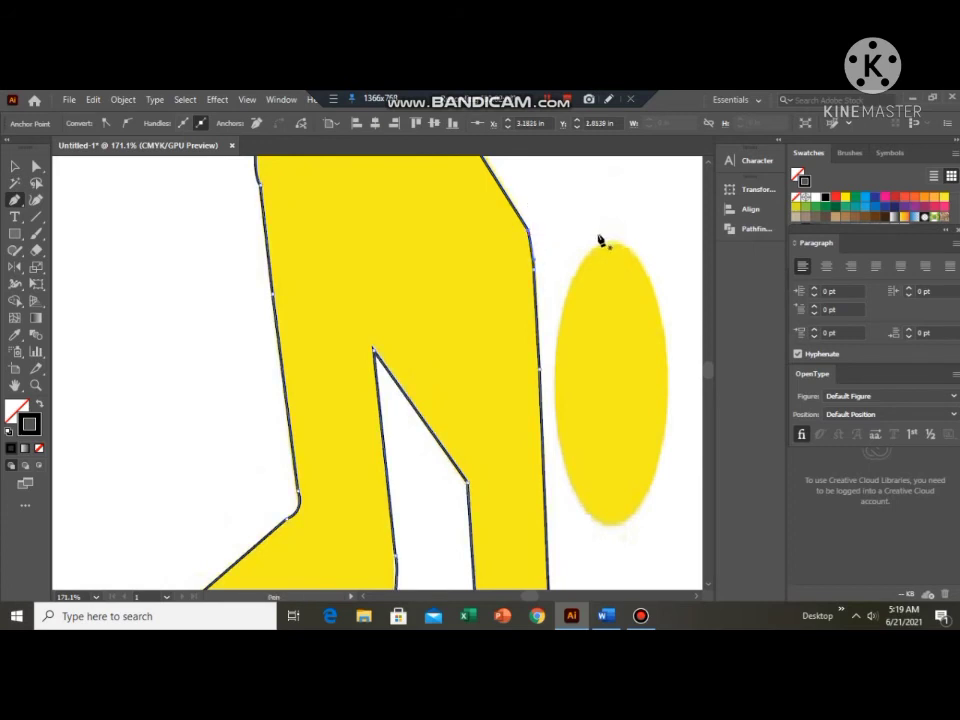
Draw an ellipse over the skier's oval head and stretch its lower edge to match the head's full height.
scroll(549, 368, "down", 3)
scroll(553, 380, "up", 4)
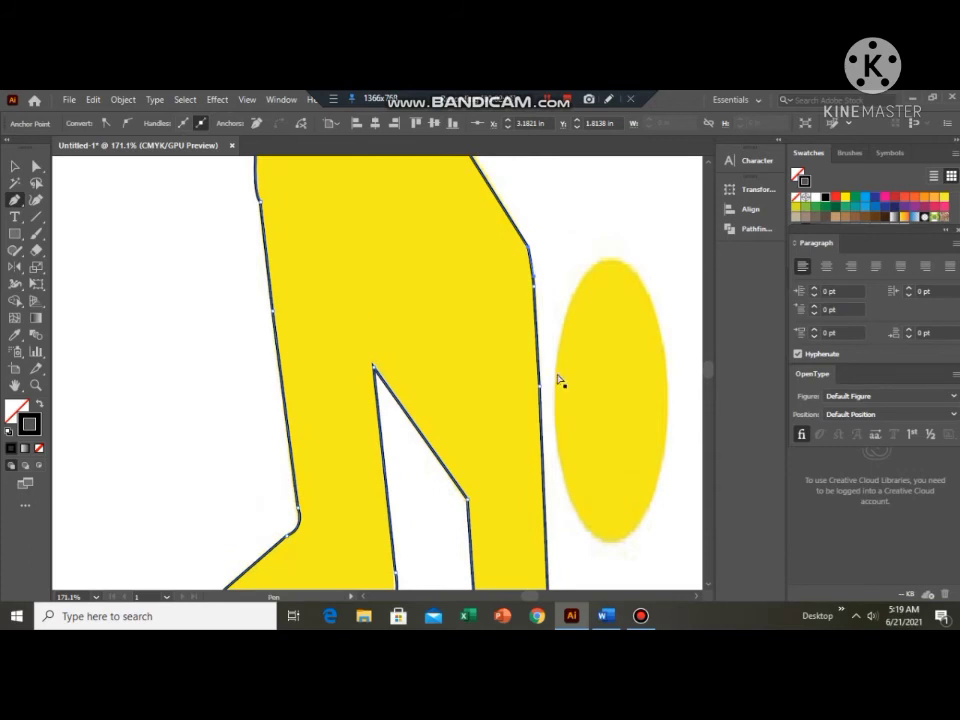
key("ctrl+minus")
key("ctrl+minus")
key("ctrl+minus")
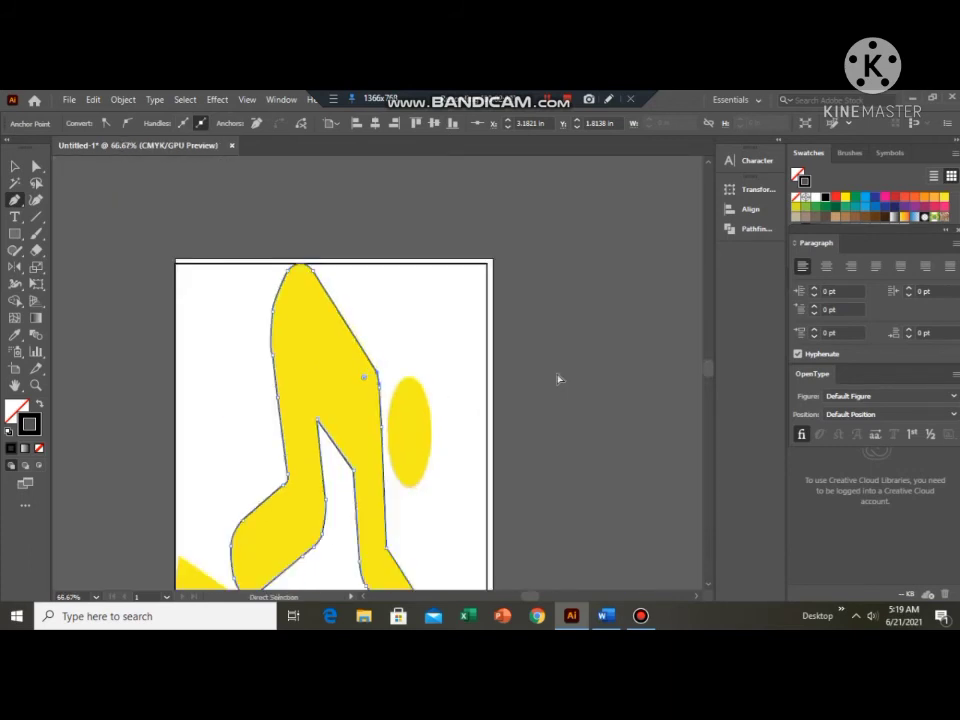
key("ctrl+minus")
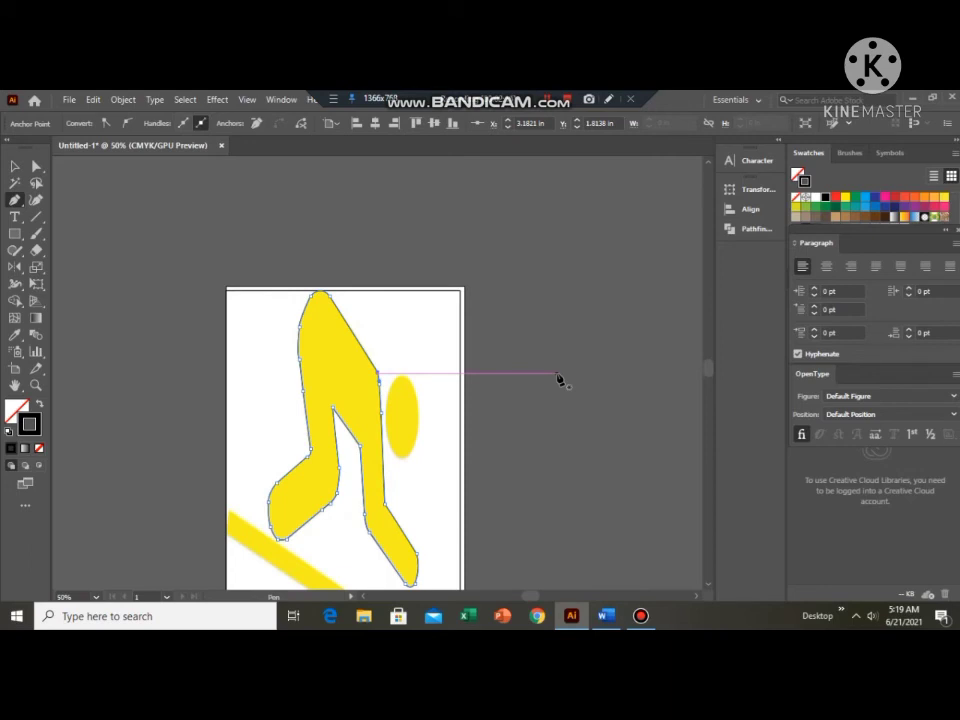
scroll(558, 380, "down", 6)
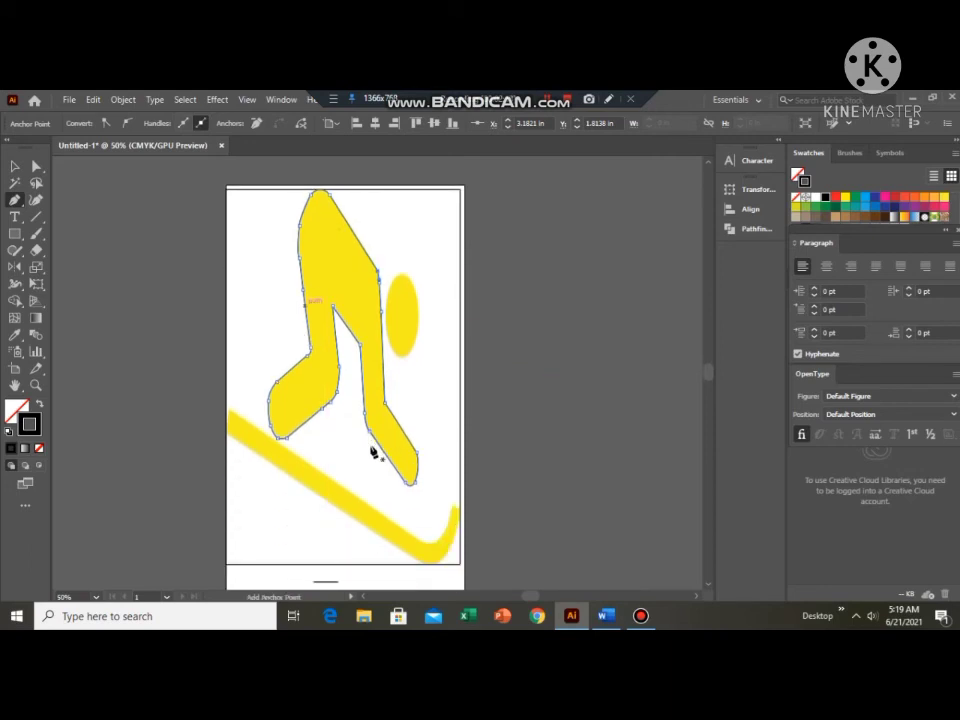
left_click(21, 239)
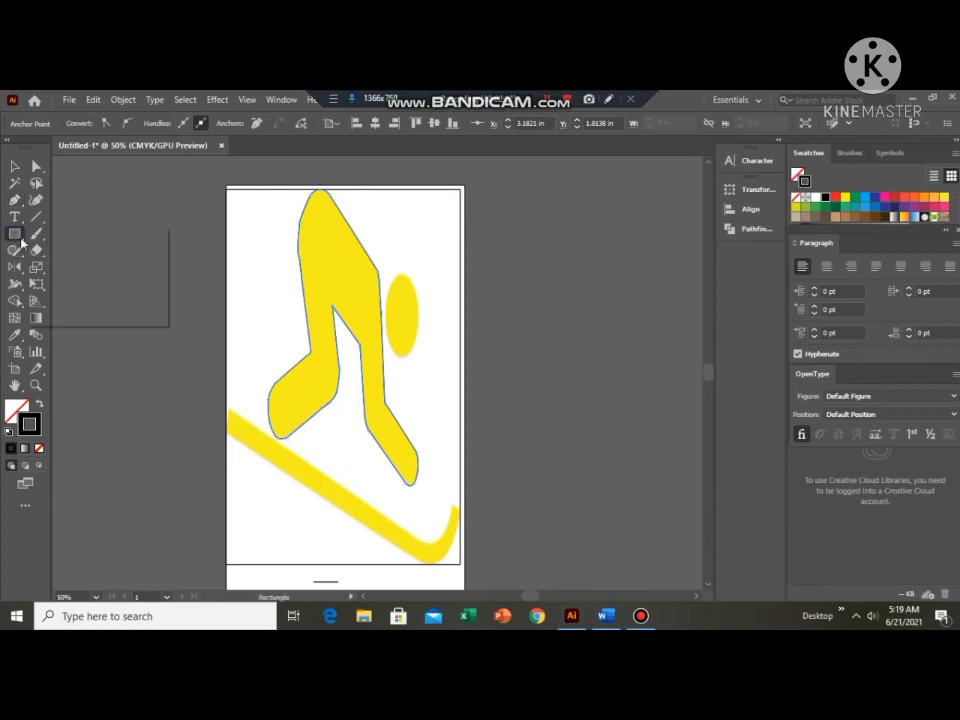
left_click(78, 267)
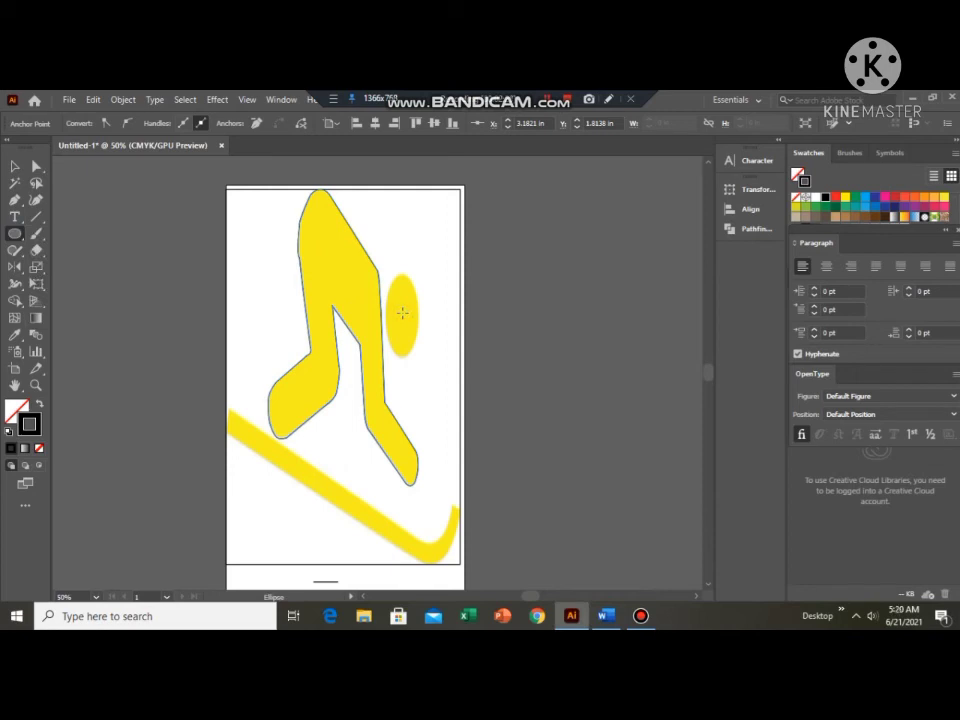
mouse_move(404, 313)
left_mouse_down()
mouse_move(417, 328)
mouse_move(402, 276)
left_mouse_up()
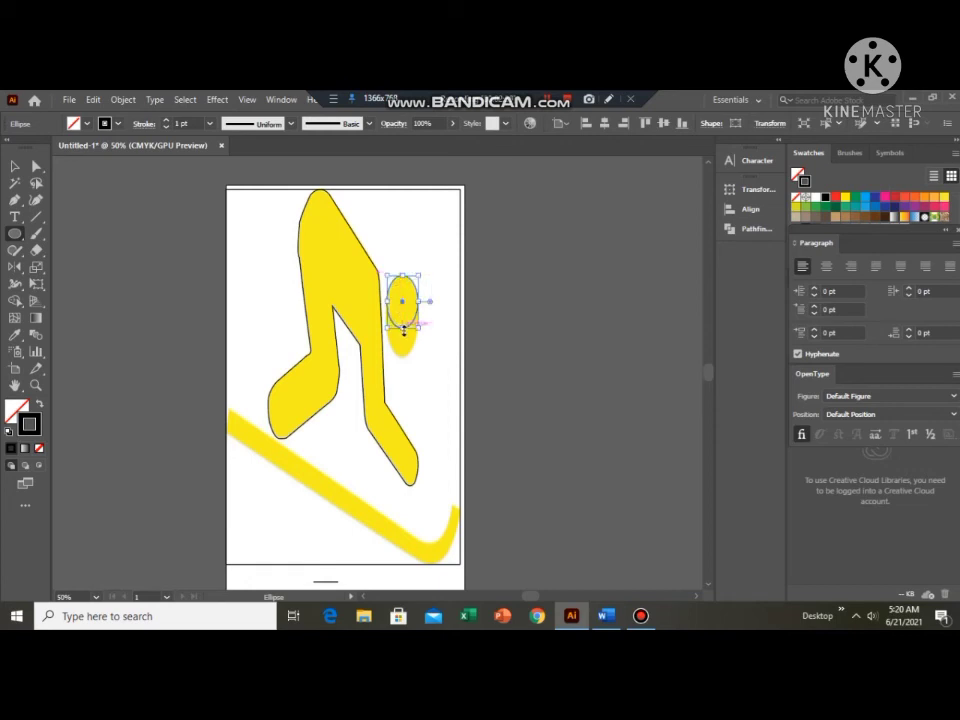
left_click_drag(404, 328, 405, 357)
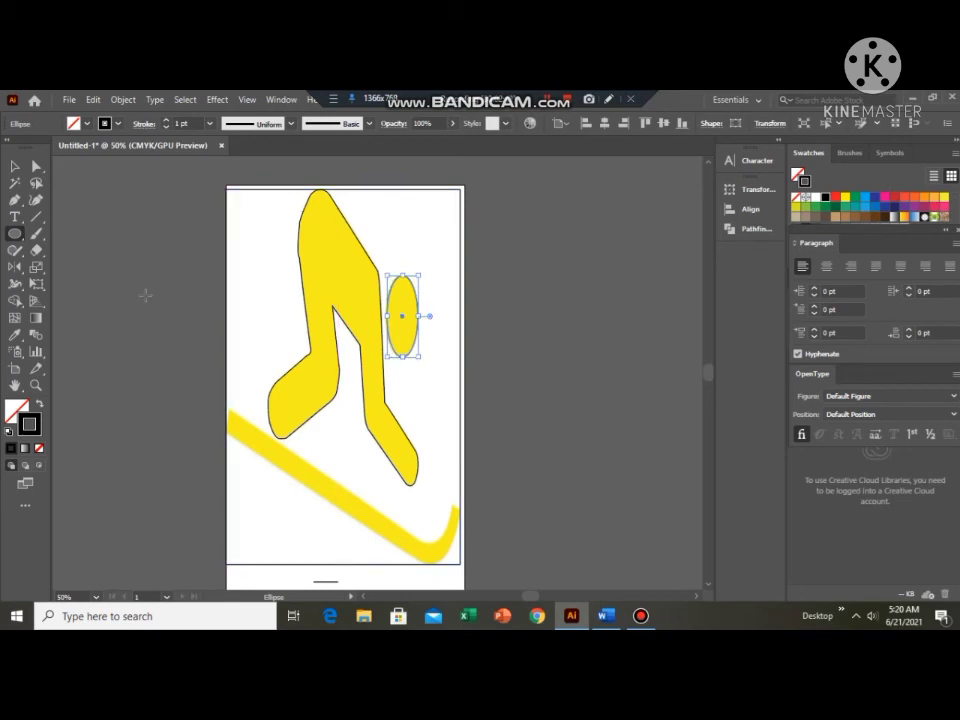
Trace the ski's upper edge with the Pen tool using a straight segment about 4.84 in long and a curve into the upturned tip.
left_click(15, 199)
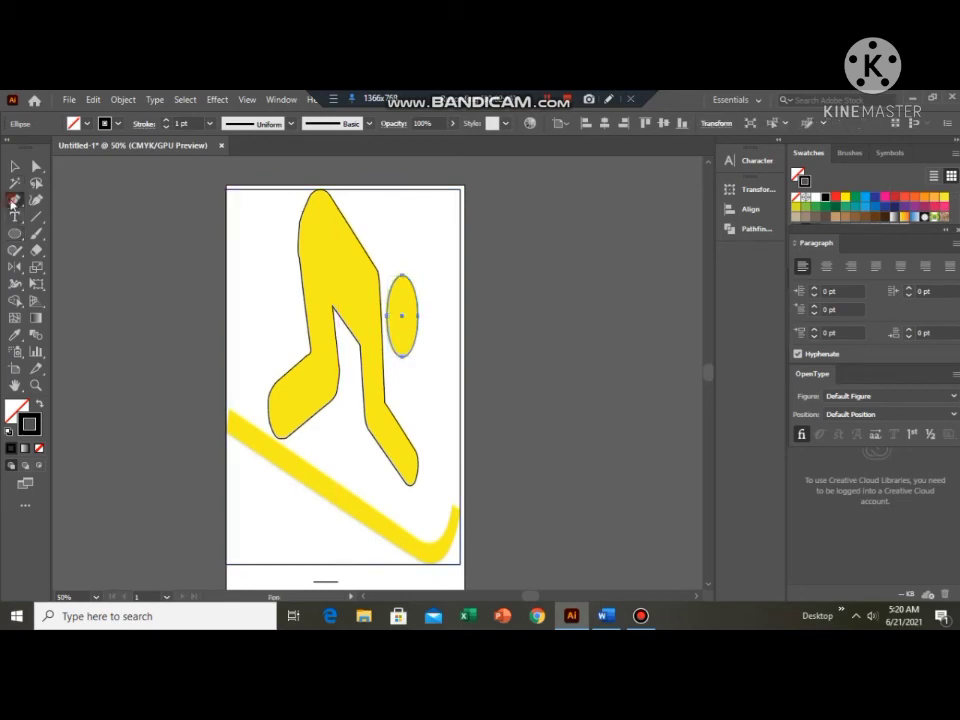
left_click(230, 412)
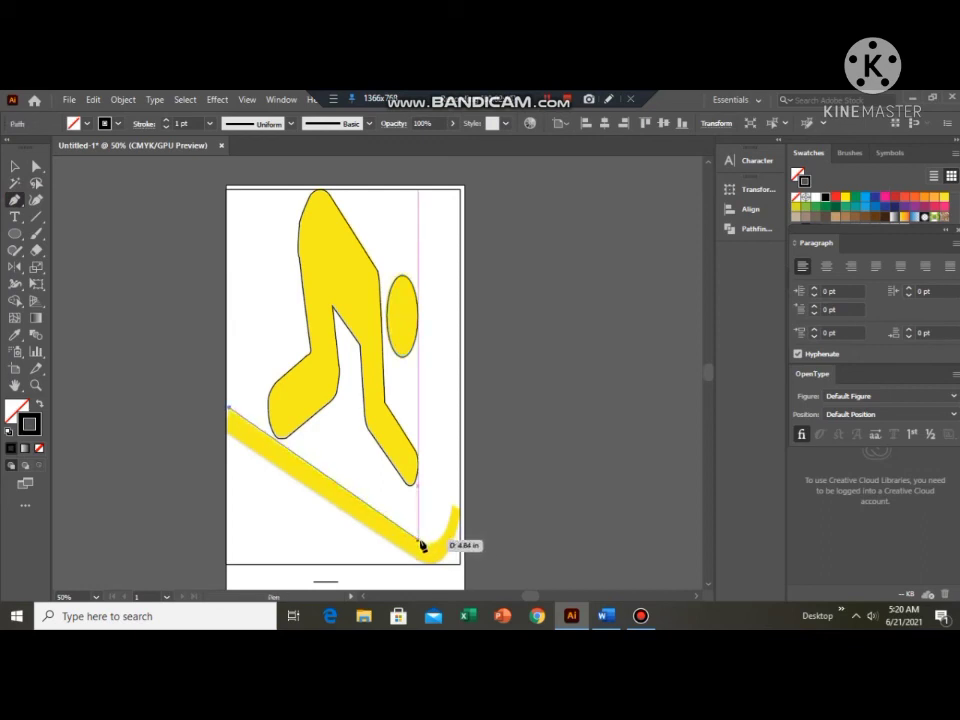
left_click(421, 546)
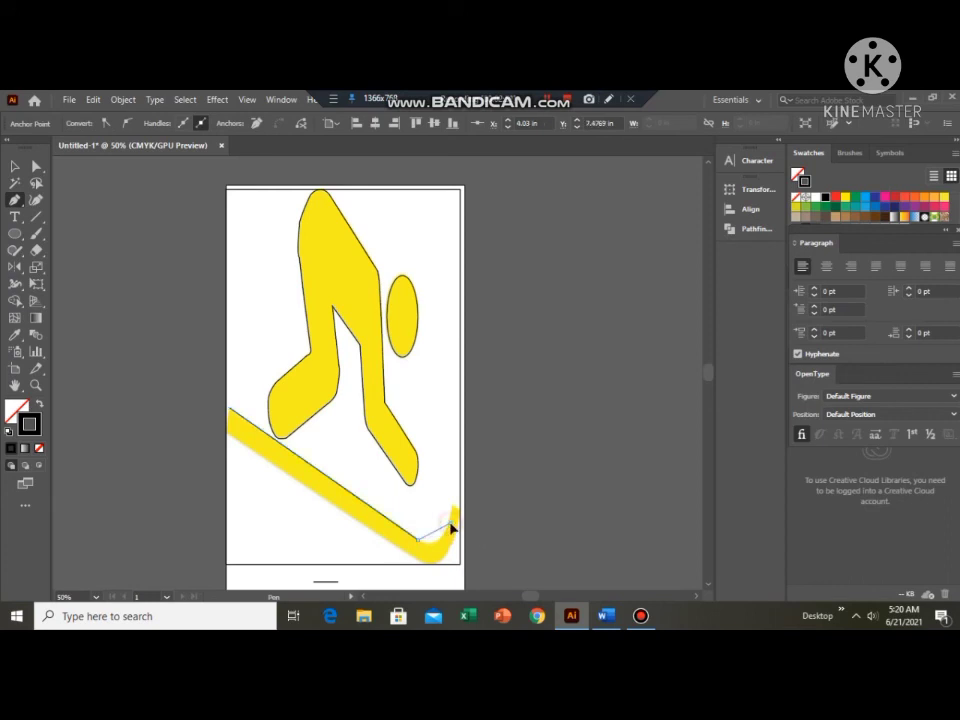
left_click_drag(450, 524, 384, 530)
left_click(450, 524)
Trace around the ski's upturned end, curve along its underside, and follow the straight lower edge back to close the outline.
left_click(455, 504)
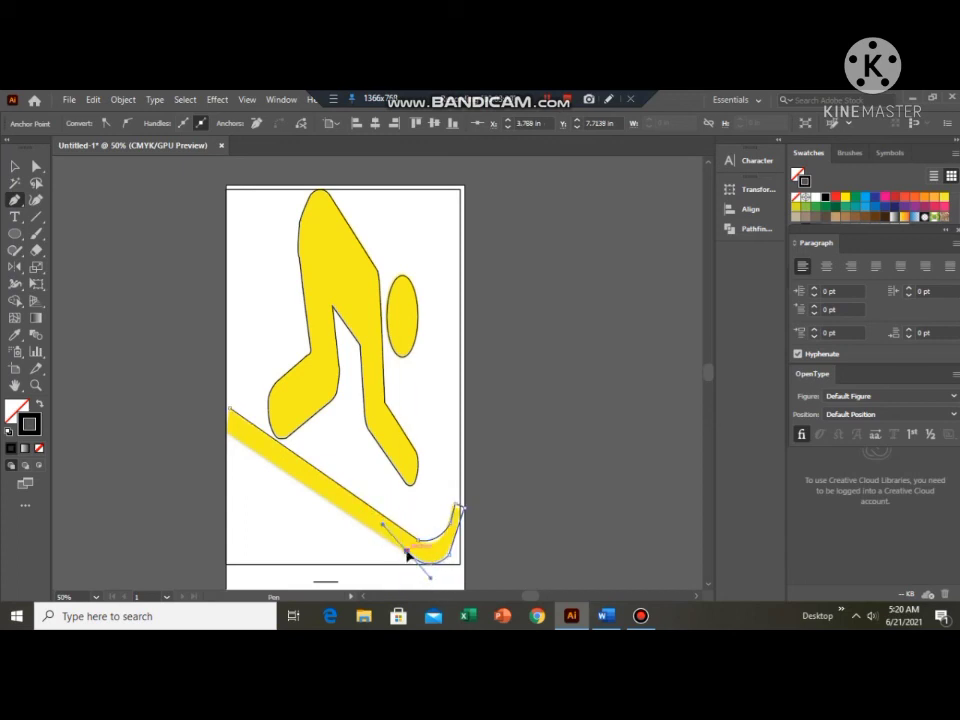
left_click(406, 553)
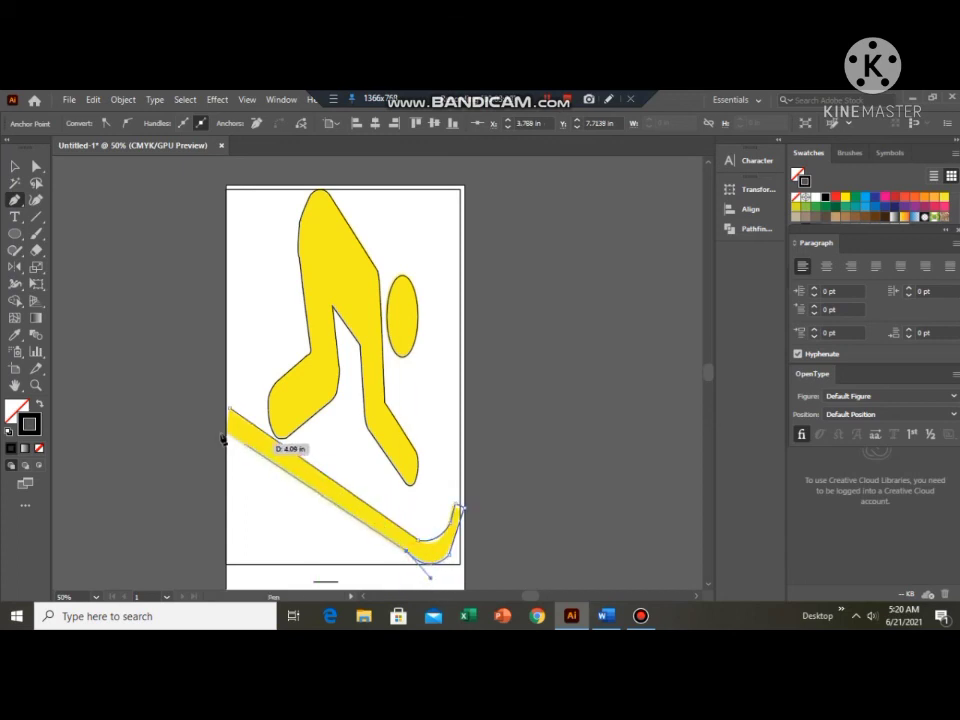
left_click(227, 437)
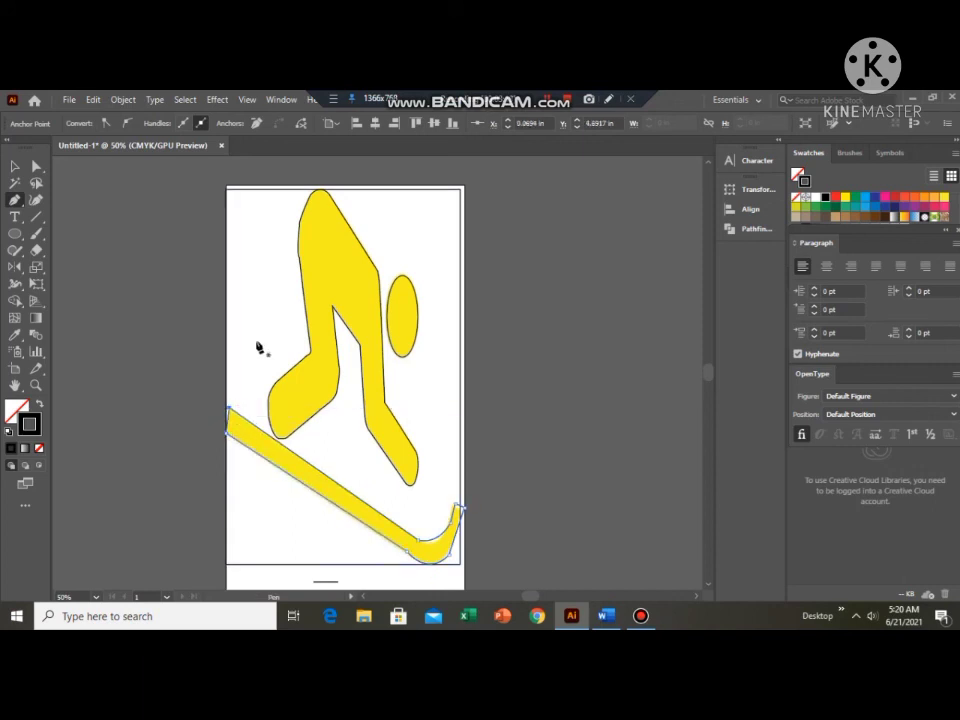
Move the yellow skier image off the traced outlines to just right of the artboard, and deselect it.
scroll(258, 346, "down", 2)
scroll(267, 339, "up", 2)
left_click(16, 168)
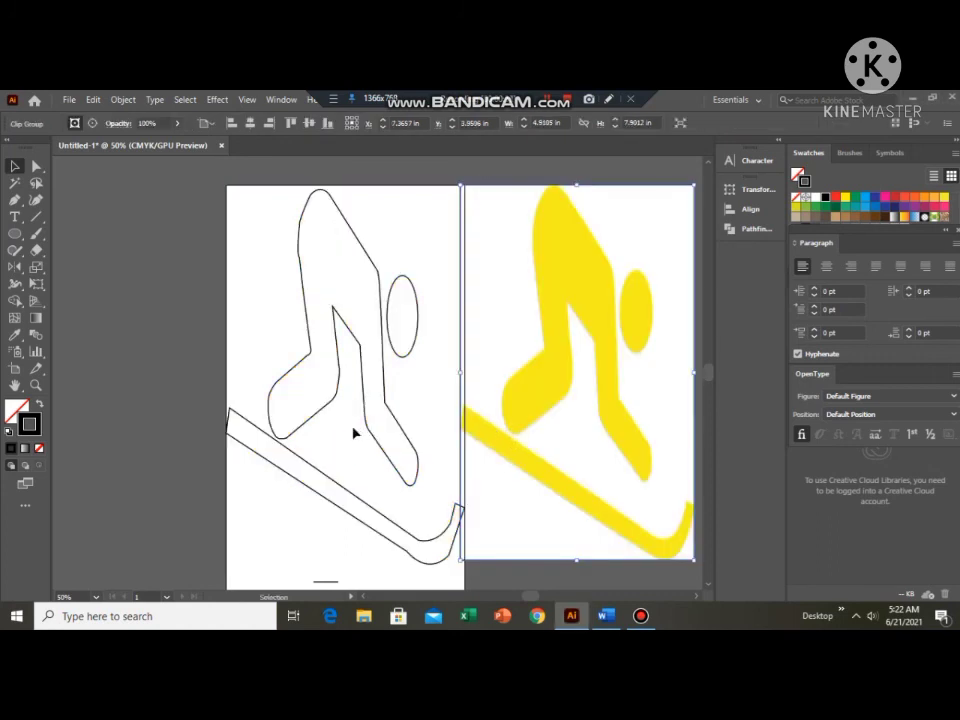
left_click(300, 415)
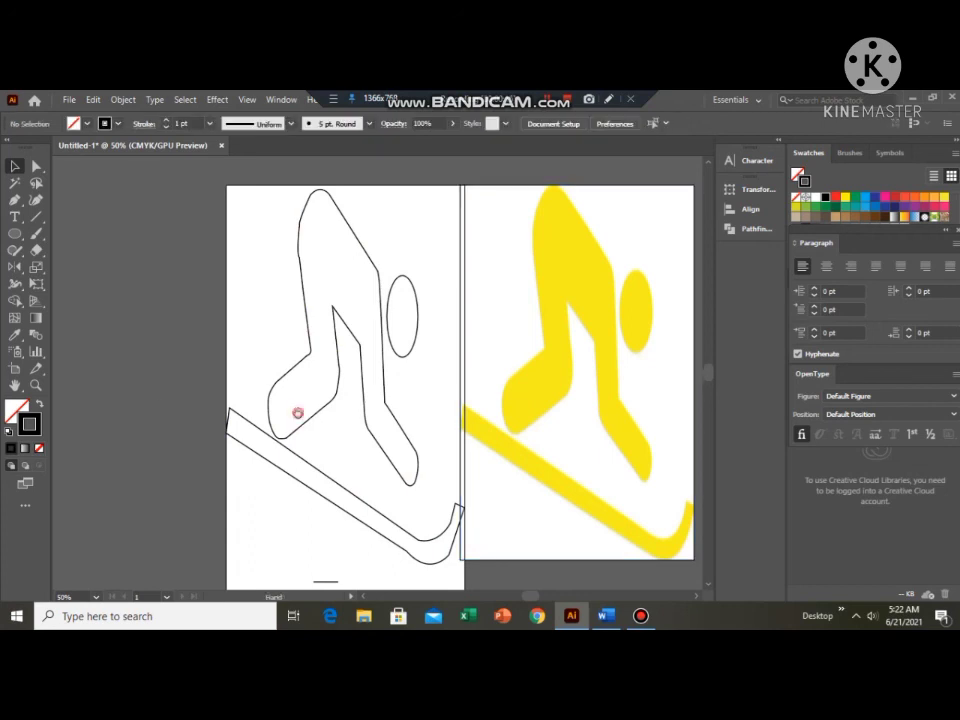
Move the yellow skier image further right, leaving a clear gap between it and the artboard, and deselect it.
left_click_drag(298, 411, 197, 394)
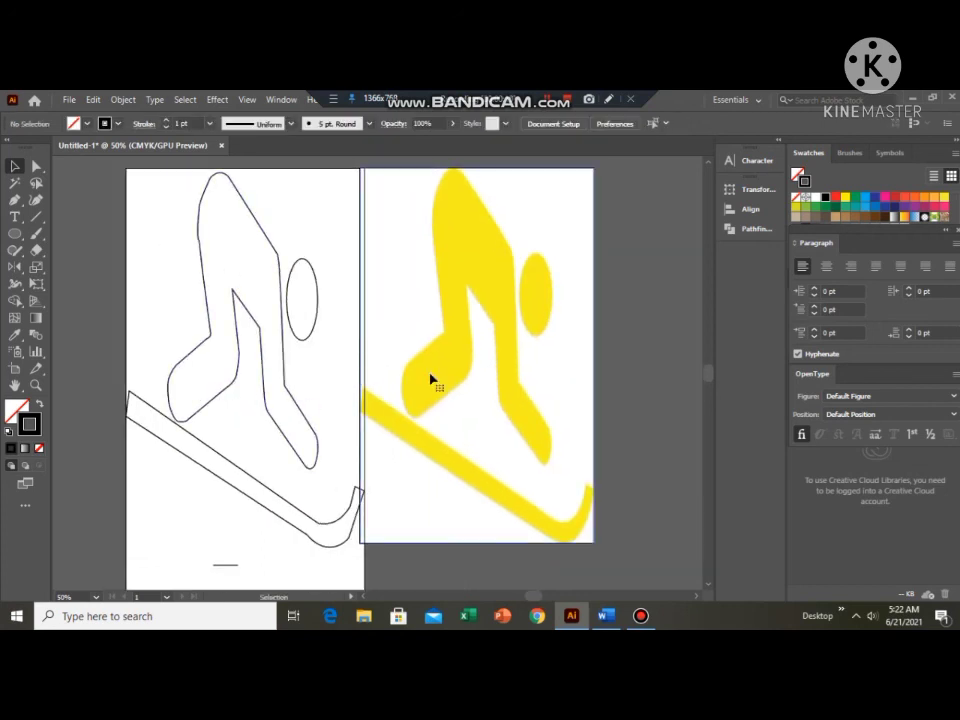
left_click(431, 381)
left_click_drag(431, 381, 486, 396)
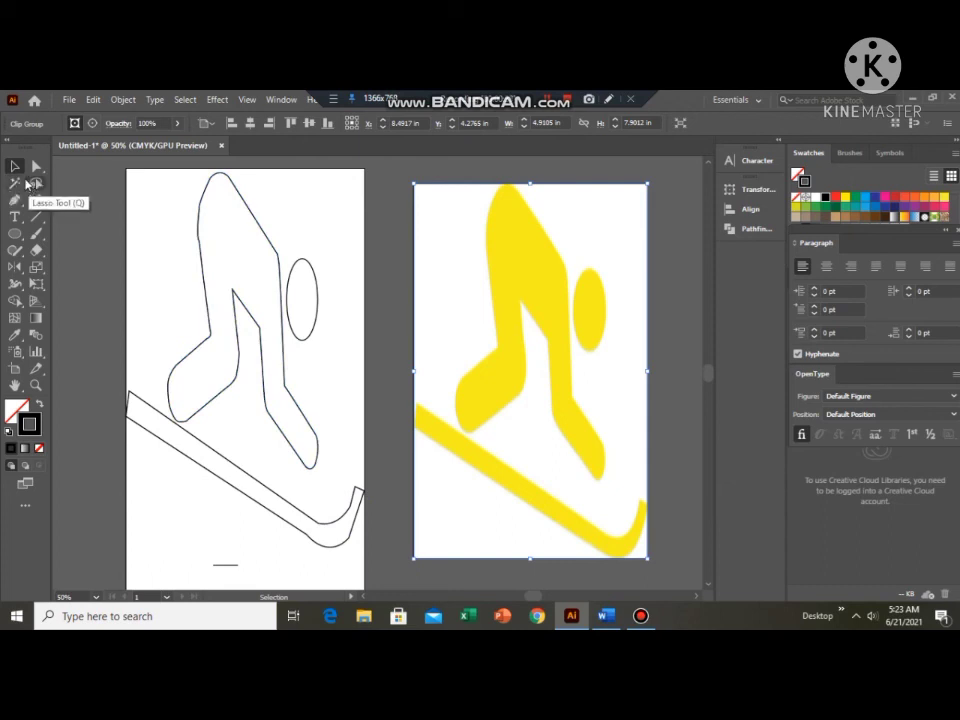
left_click(230, 296)
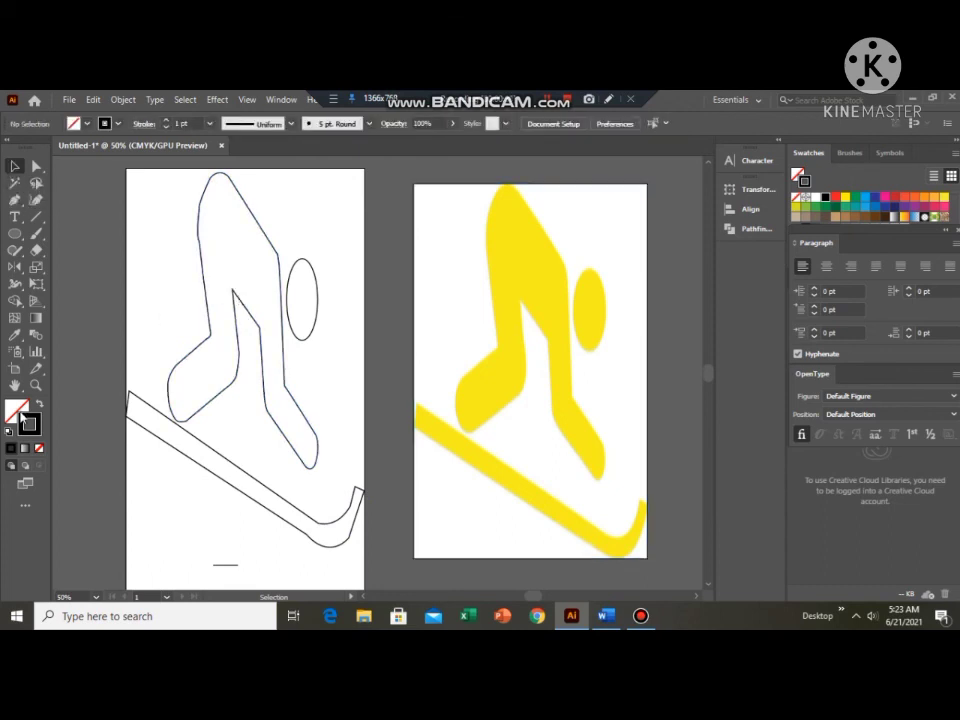
Fill the traced skier body with pure yellow (C 0, M 0, Y 100, K 0) and deselect it.
left_click(11, 448)
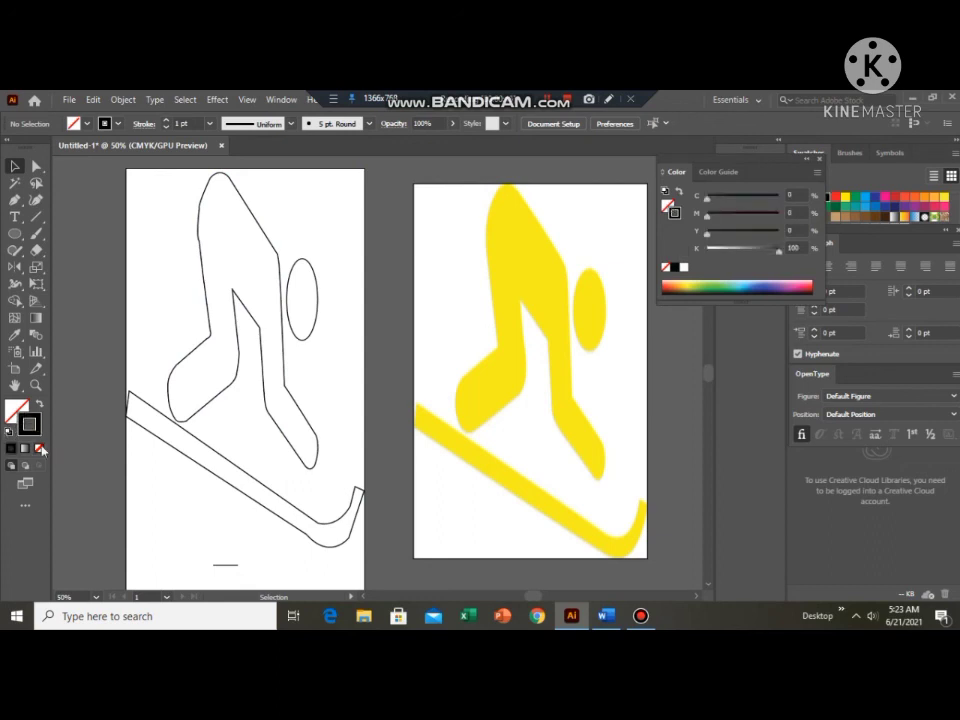
left_click(39, 448)
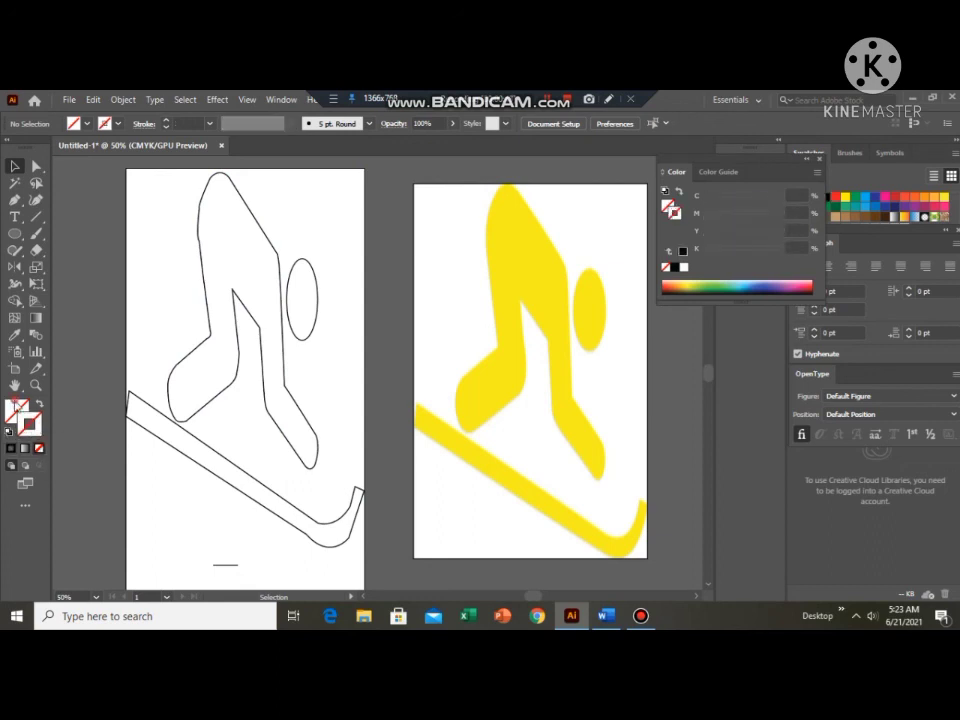
left_click(843, 198)
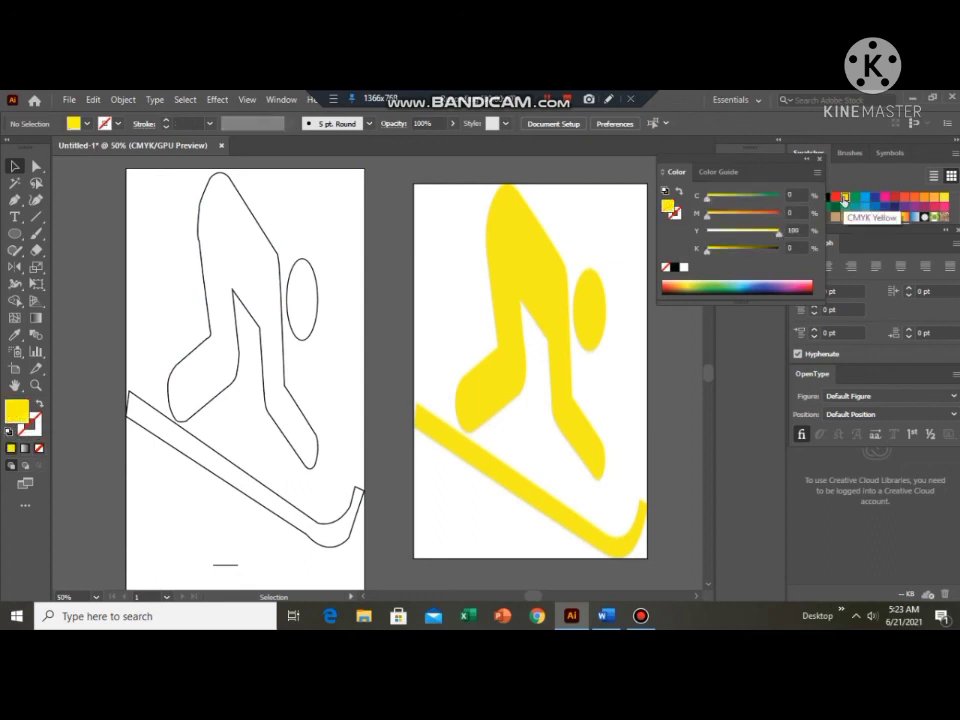
left_click(268, 311)
left_click(843, 198)
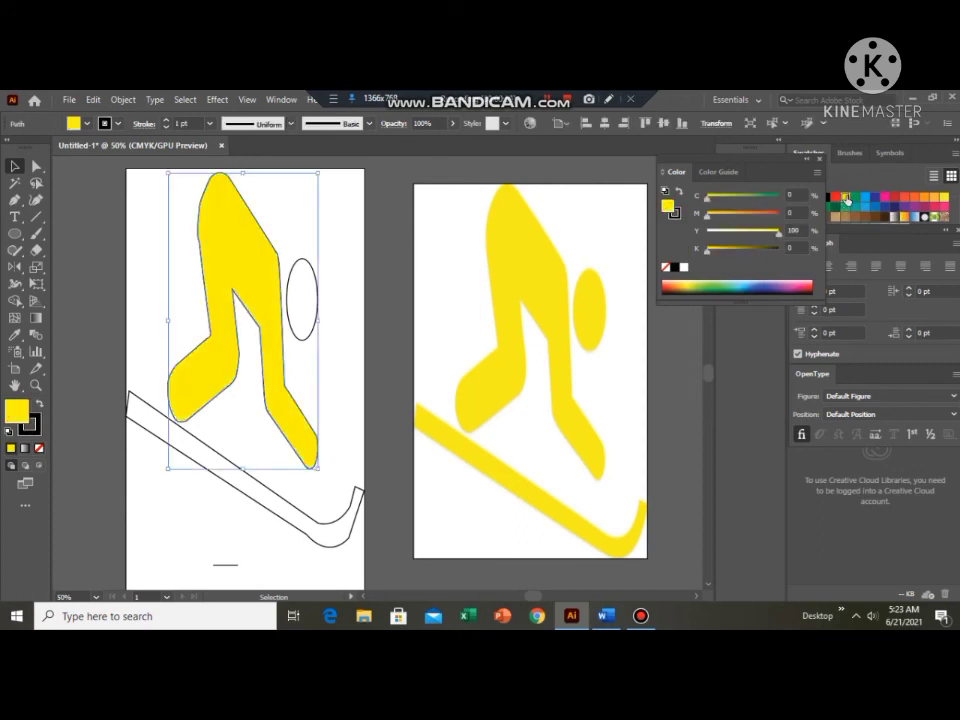
left_click(576, 275)
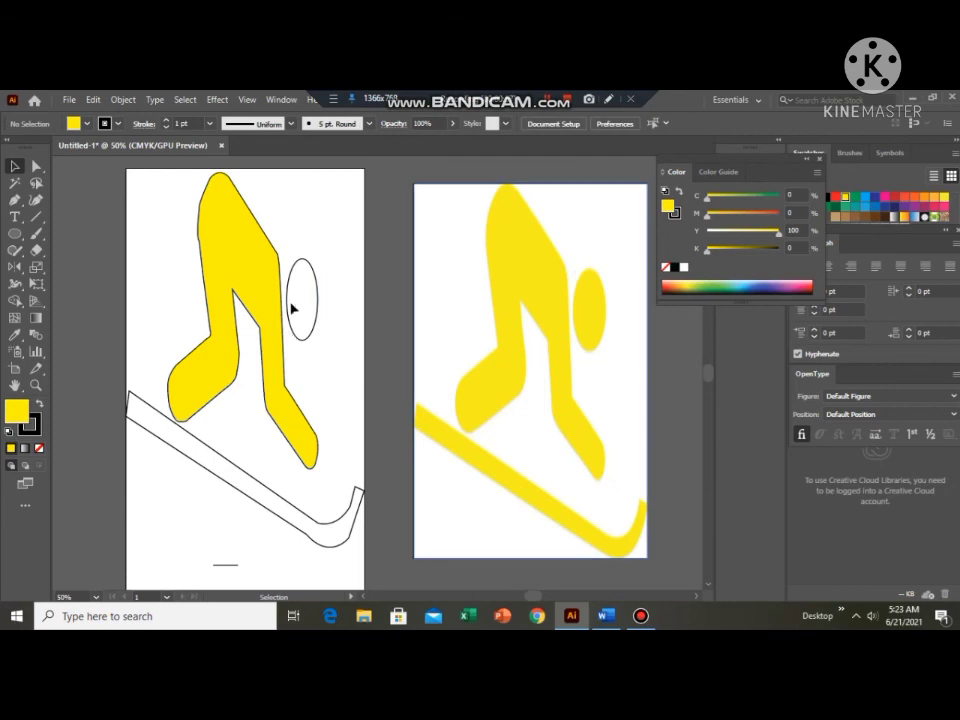
Fill the head ellipse and the traced ski outline with the same pure yellow swatch, and deselect them.
left_click(316, 300)
left_click(845, 200)
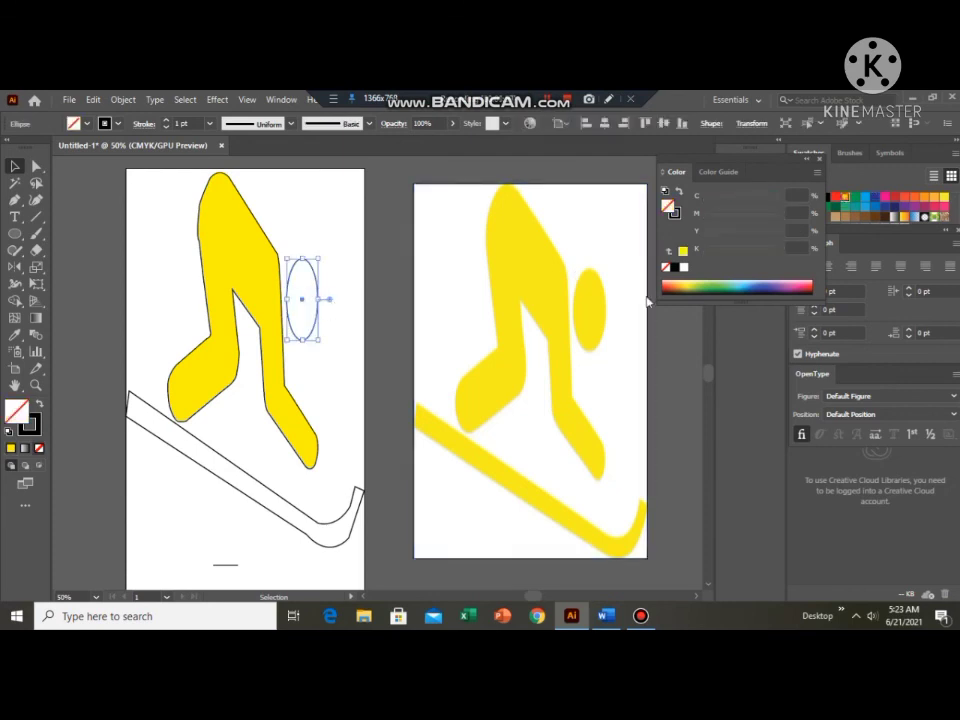
left_click(258, 481)
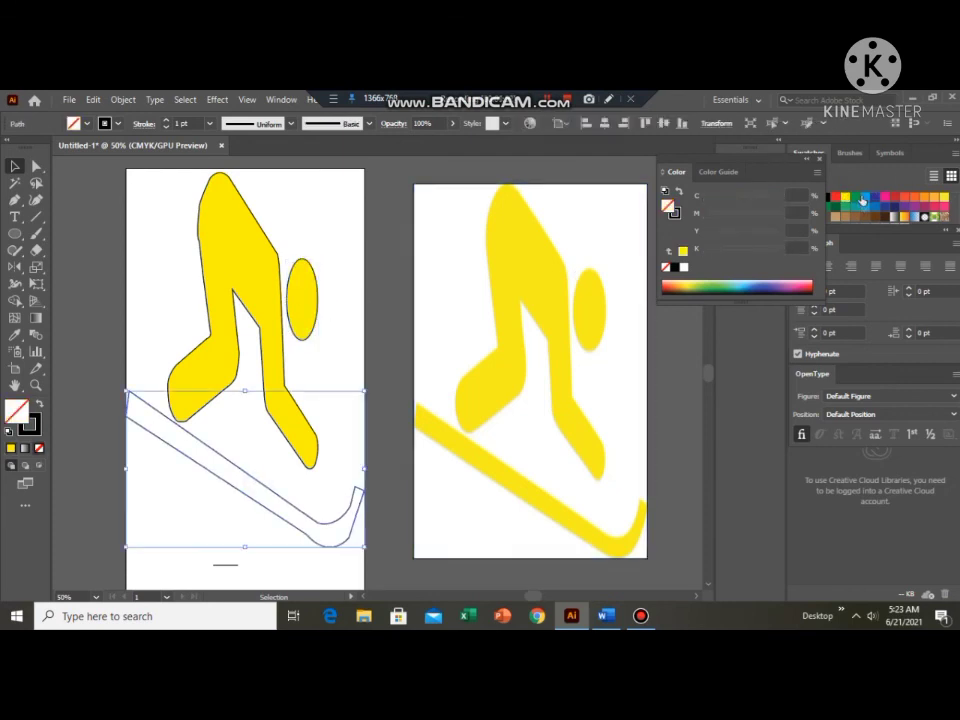
left_click(845, 198)
left_click(407, 280)
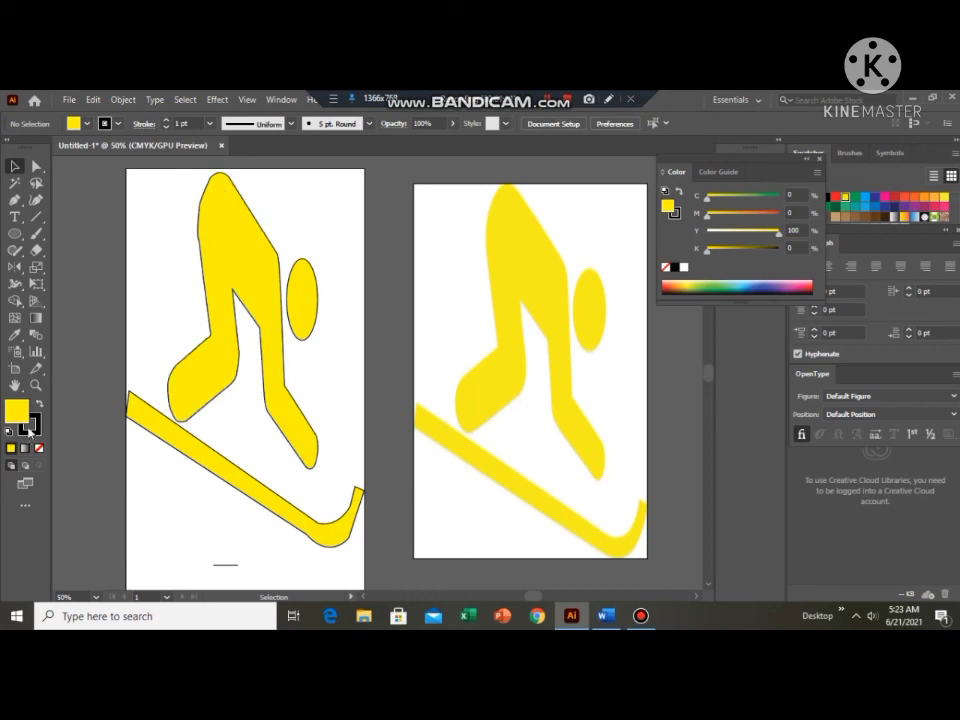
Remove the black stroke from the skier's body, head ellipse and ski so only the yellow fills remain, and deselect.
left_click(229, 332)
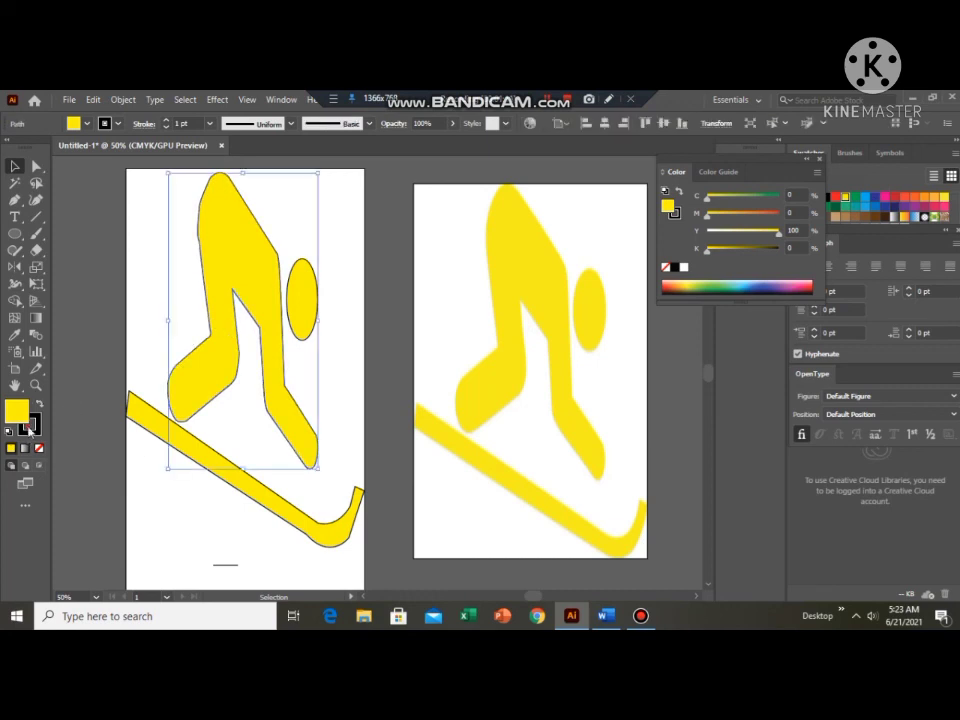
left_click(29, 428)
left_click(39, 449)
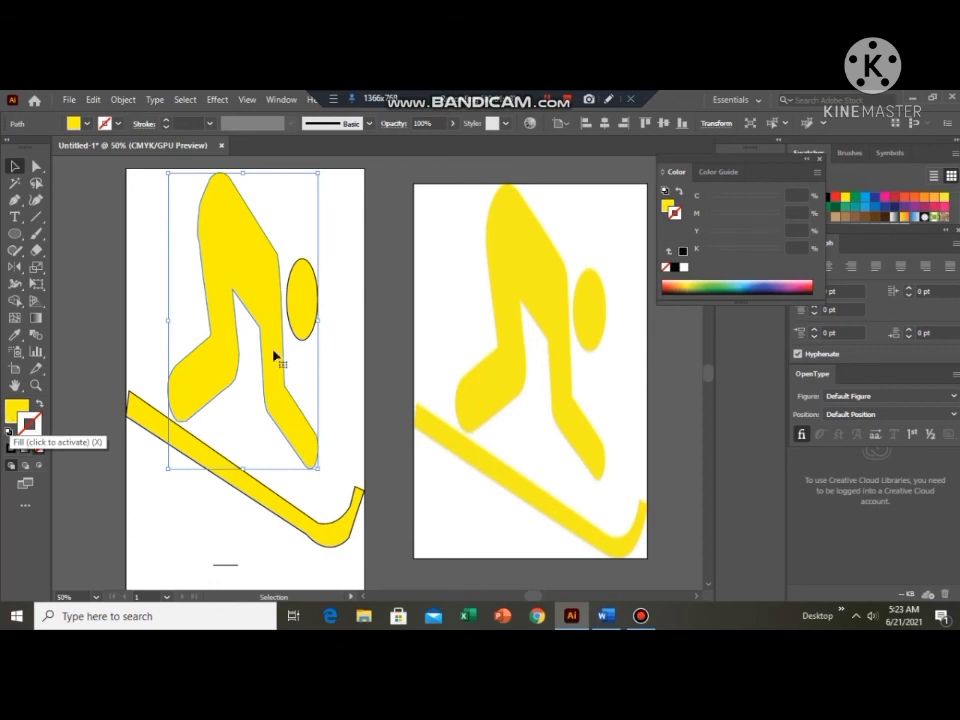
left_click(308, 303)
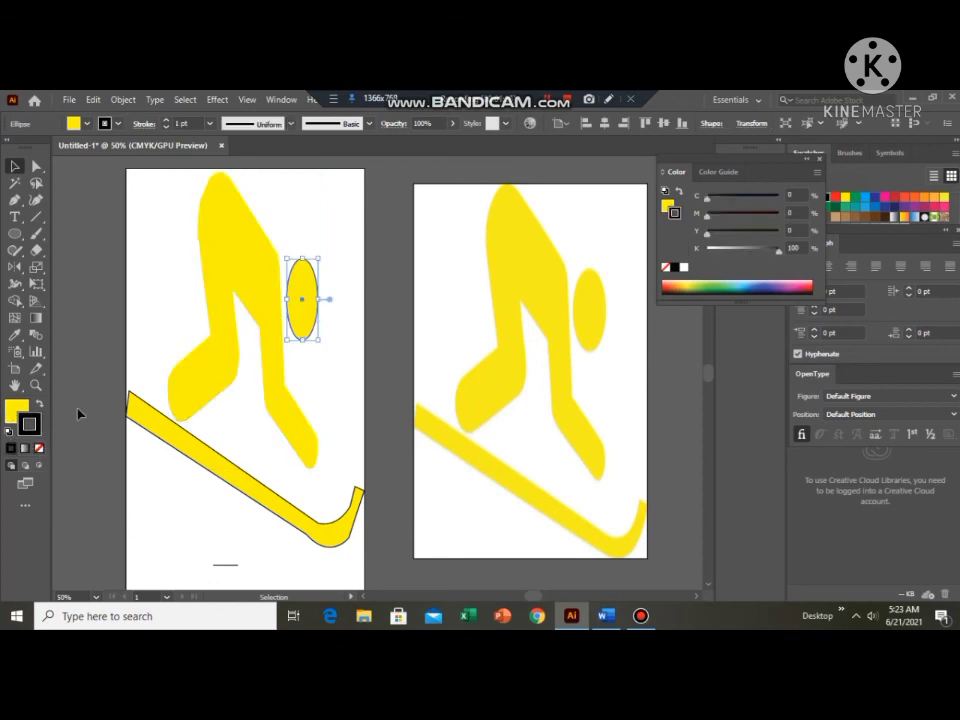
left_click(39, 449)
left_click(168, 442)
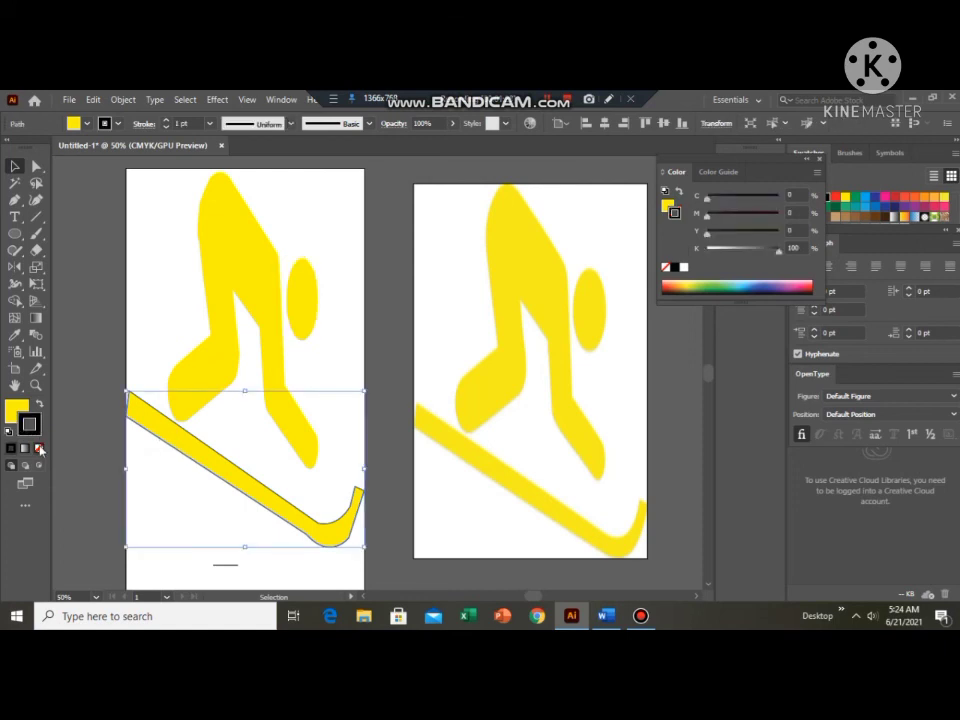
left_click(166, 317)
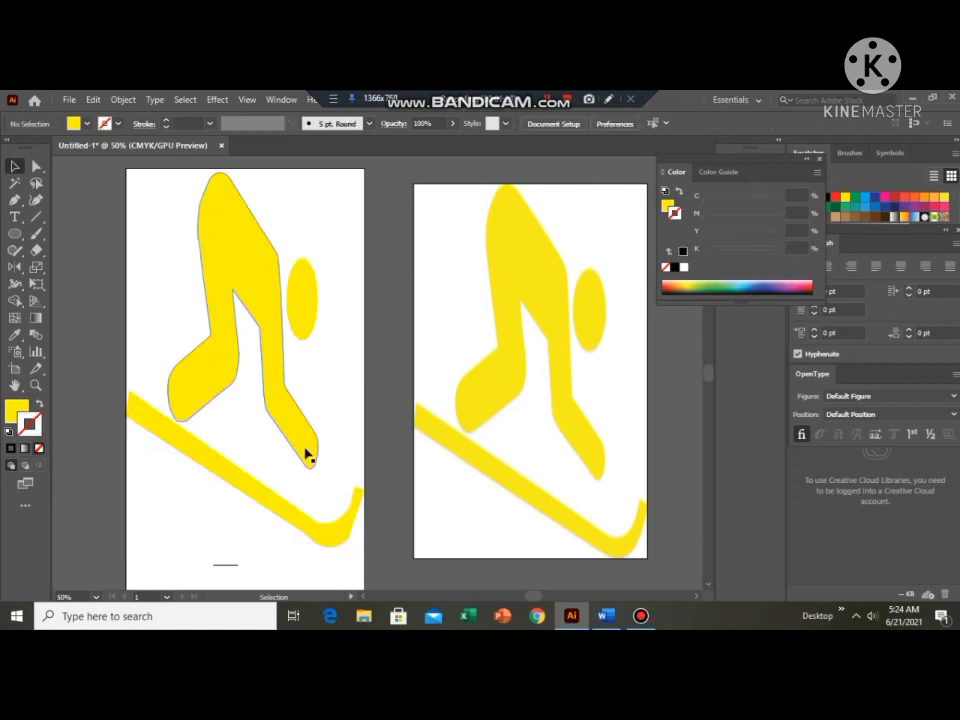